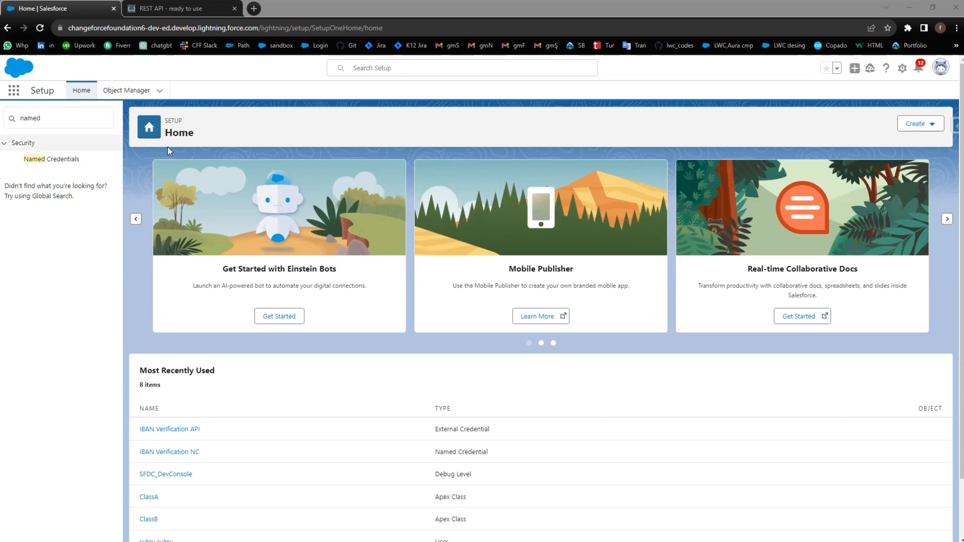
# Step: View the restful-api.dev home page, and open the External Credentials list under Named Credentials in Salesforce Setup
pyautogui.click(189, 10)
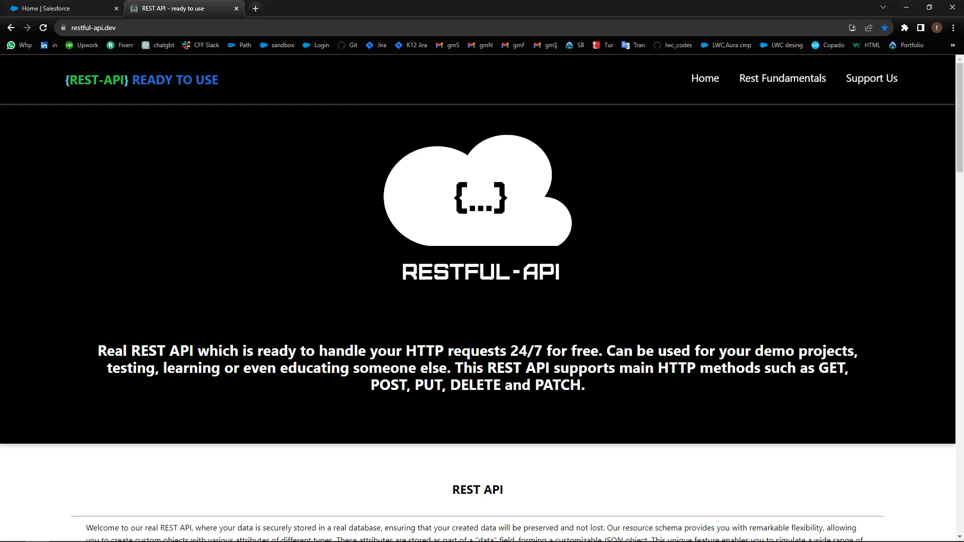
pyautogui.click(46, 8)
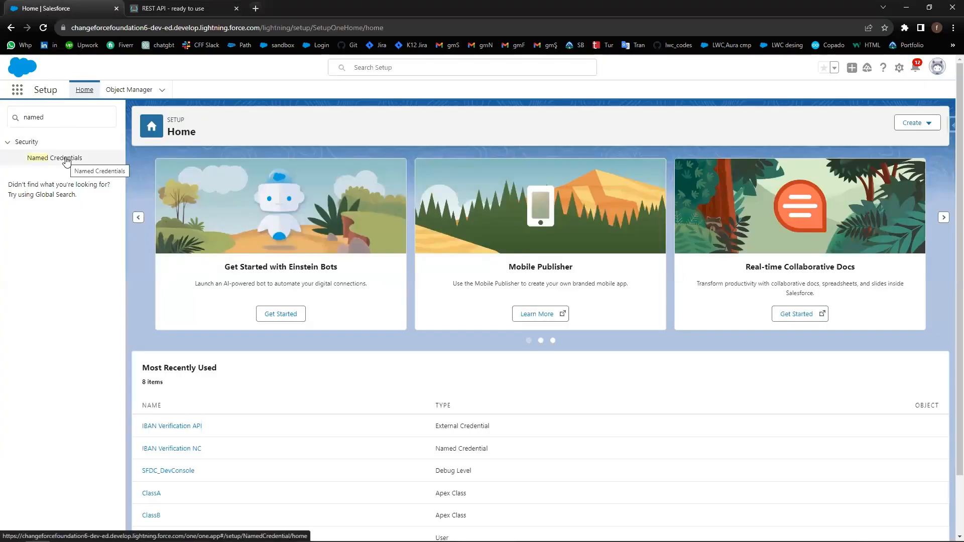
pyautogui.click(66, 158)
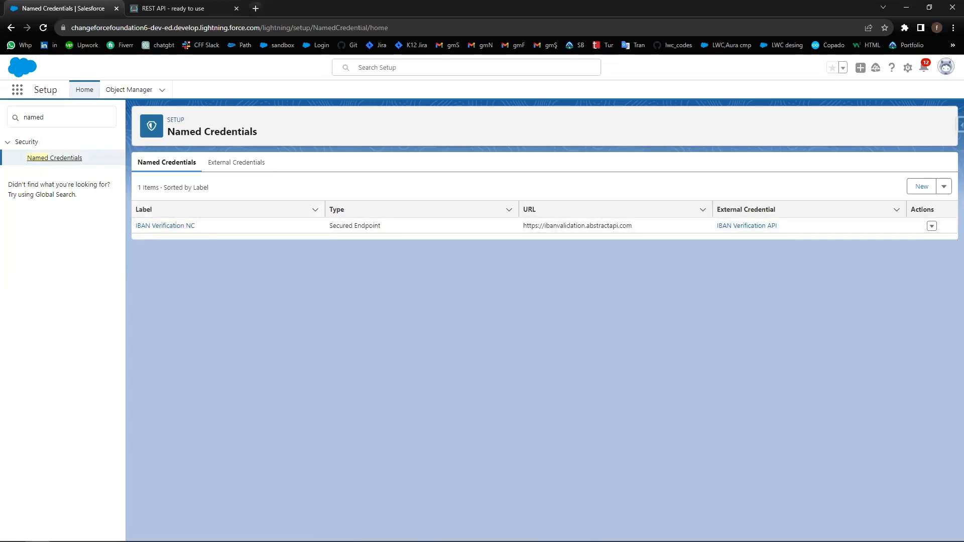
pyautogui.click(261, 169)
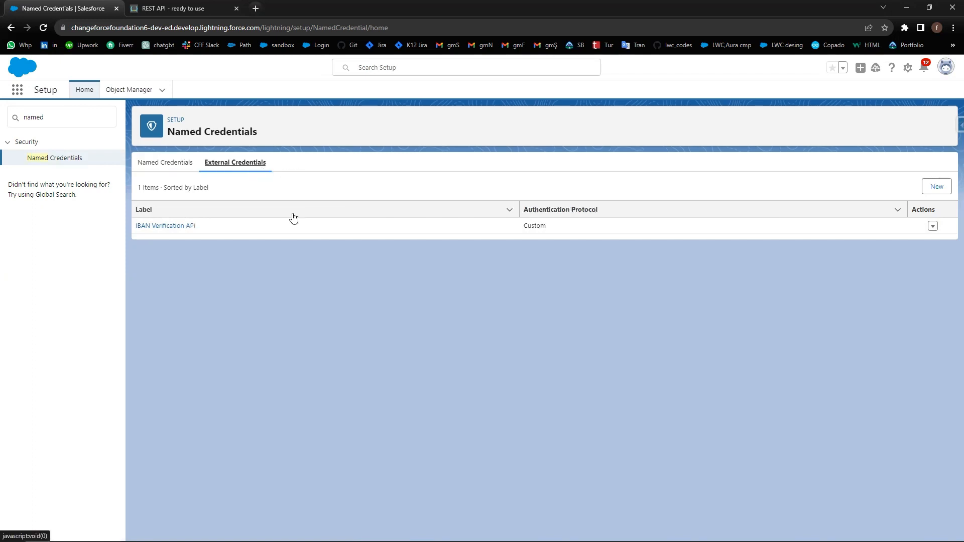
# Step: Start a new external credential with the label Rest API and the Custom authentication protocol
pyautogui.click(937, 188)
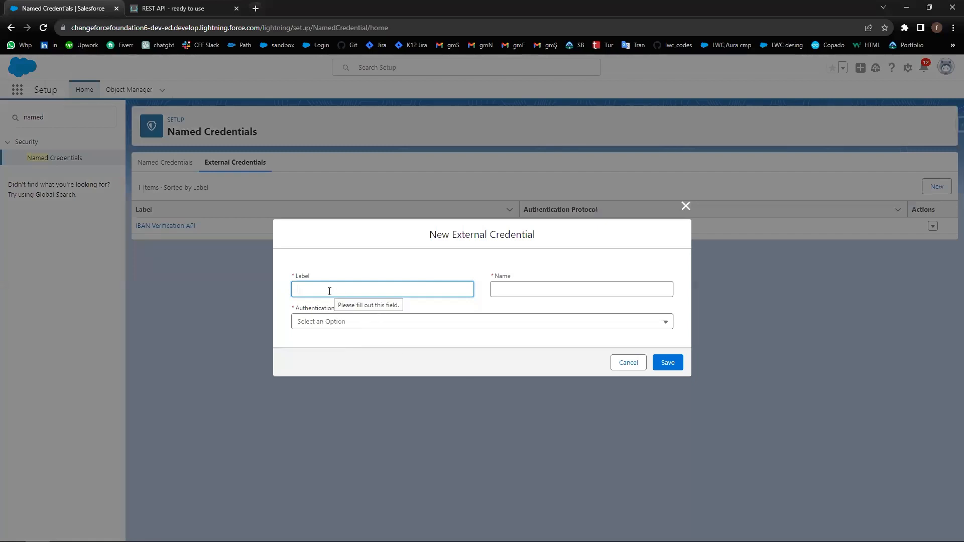
pyautogui.write('Rest API')
pyautogui.click(384, 321)
pyautogui.click(331, 380)
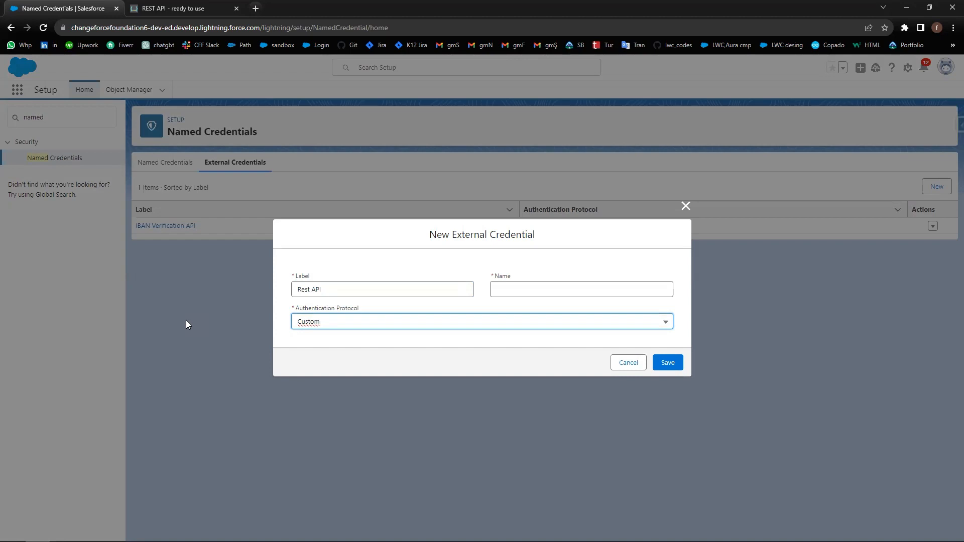
pyautogui.click(667, 364)
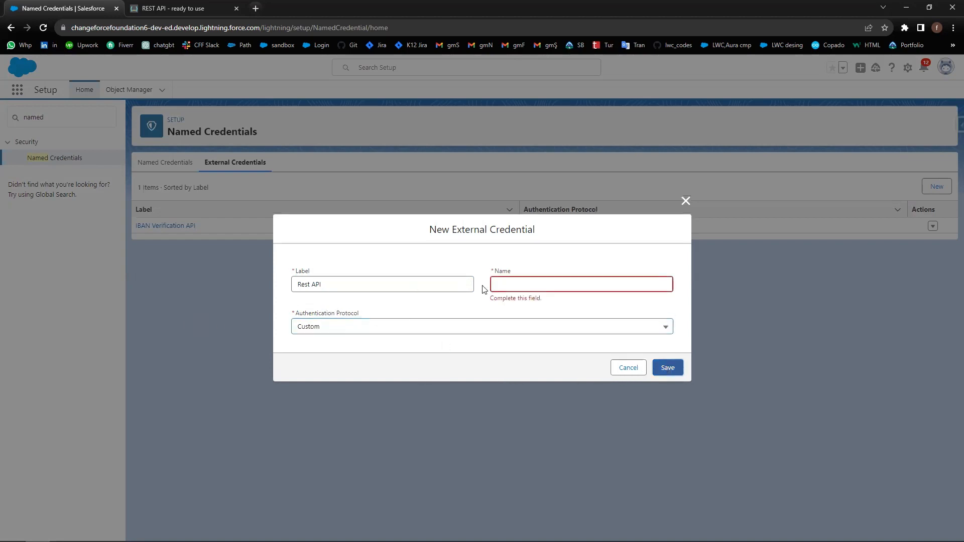
# Step: Set the external credential's name to RestAPI, without a space, and save it
pyautogui.click(520, 282)
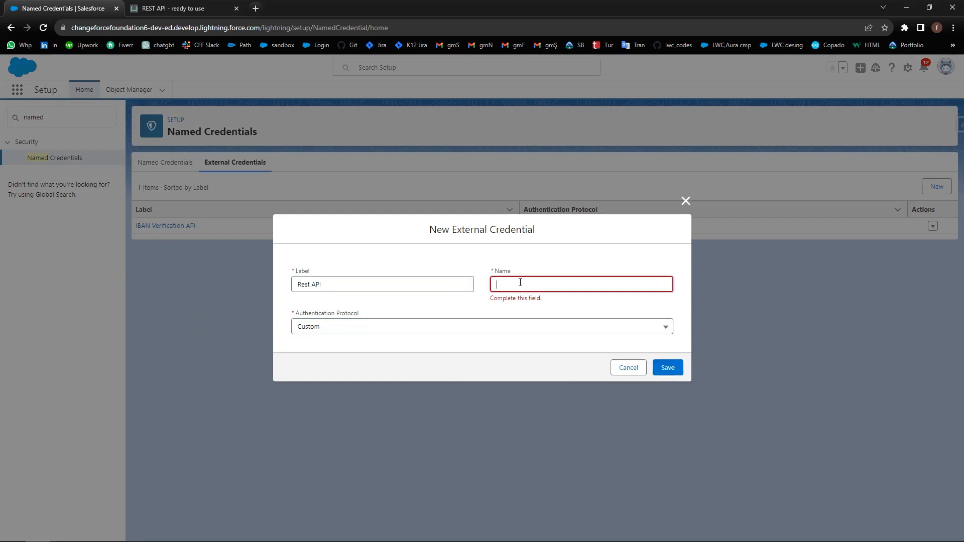
pyautogui.moveTo(333, 282); pyautogui.dragTo(261, 289)
pyautogui.hotkey('ctrl', 'c')
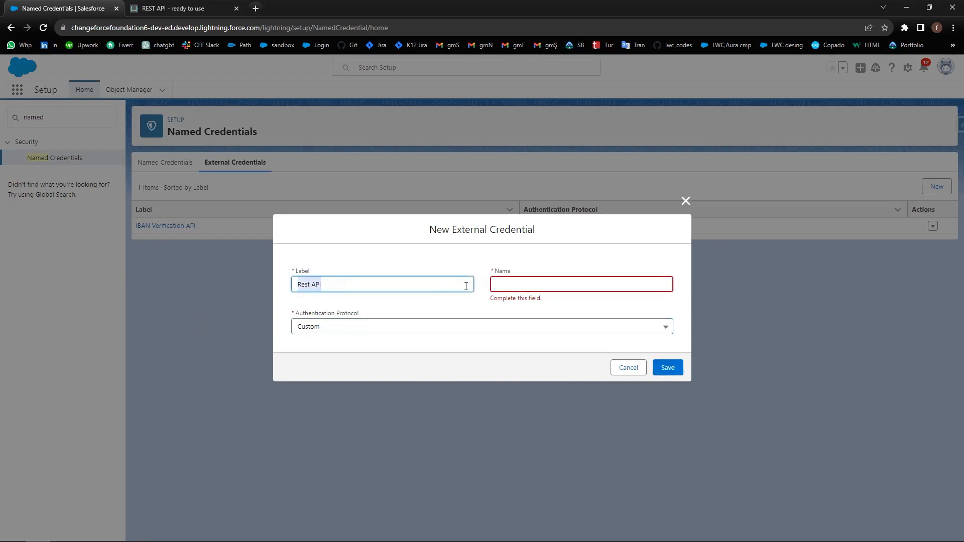
pyautogui.click(532, 289)
pyautogui.hotkey('ctrl', 'v')
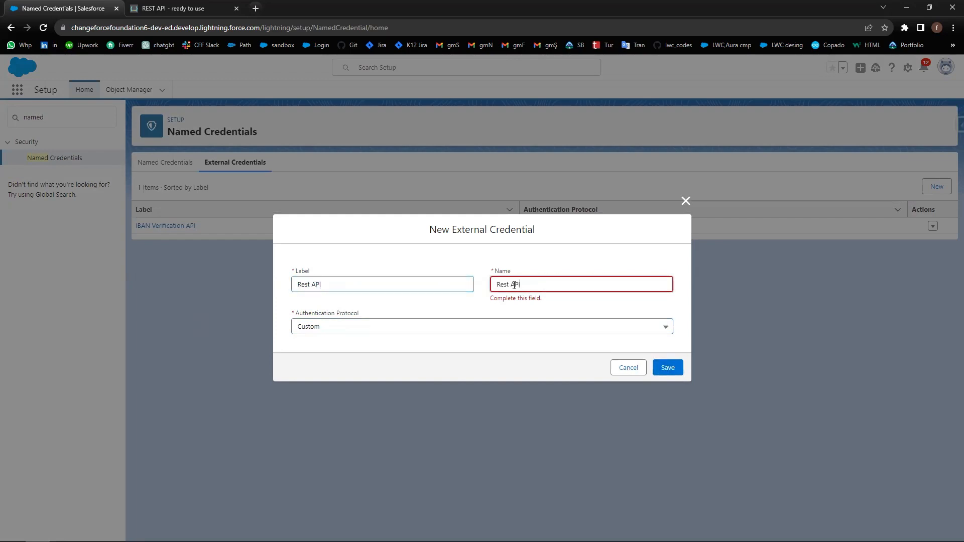
pyautogui.click(514, 284)
pyautogui.press('BackSpace')
pyautogui.click(669, 366)
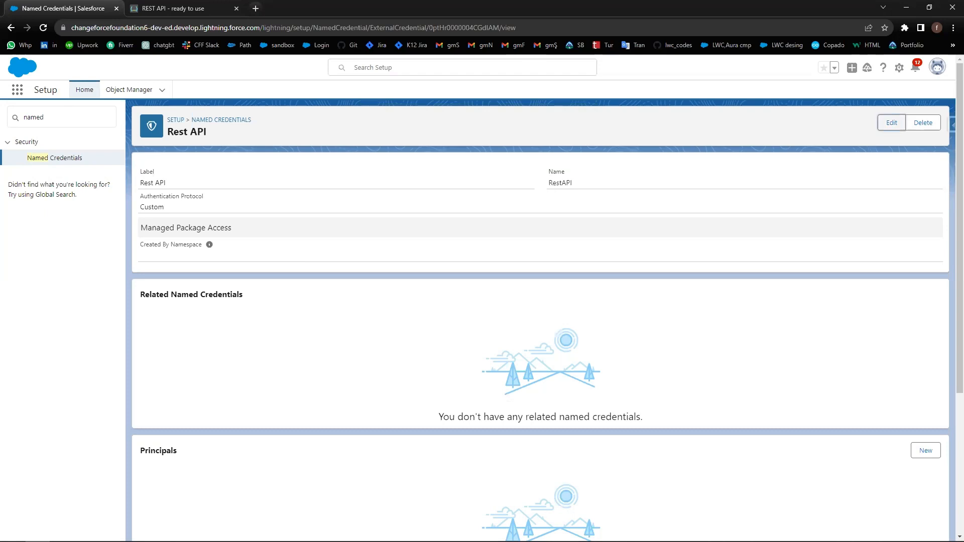
# Step: Add a principal to the Rest API external credential with the parameter name RestAPIPrincipal and sequence number 1
pyautogui.scroll(-3, 392, 339)
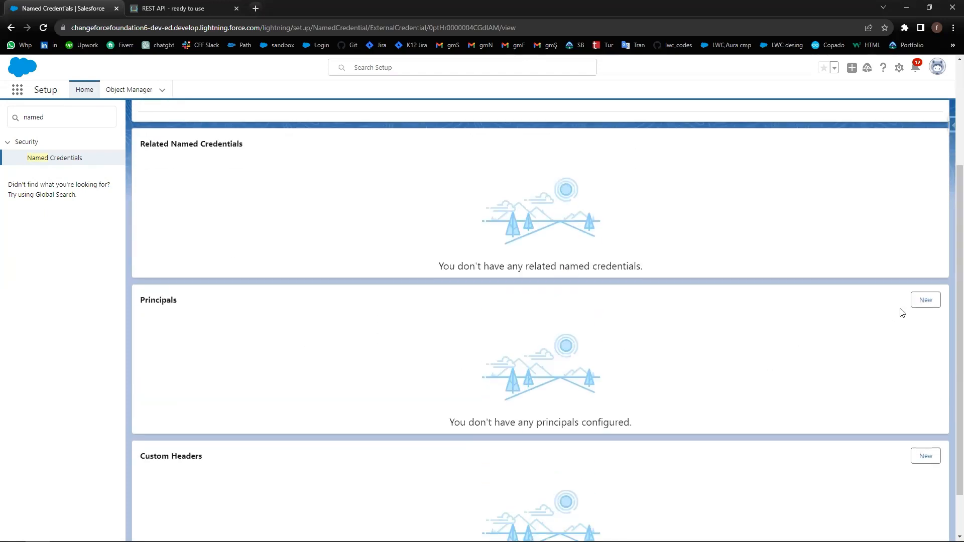
pyautogui.click(926, 301)
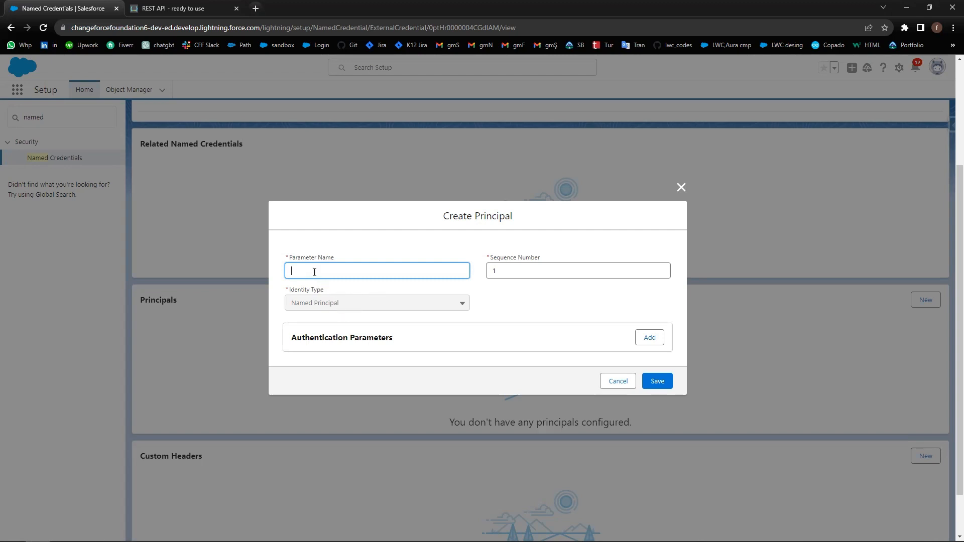
pyautogui.write('RestAPIPrincipal')
pyautogui.doubleClick(309, 272)
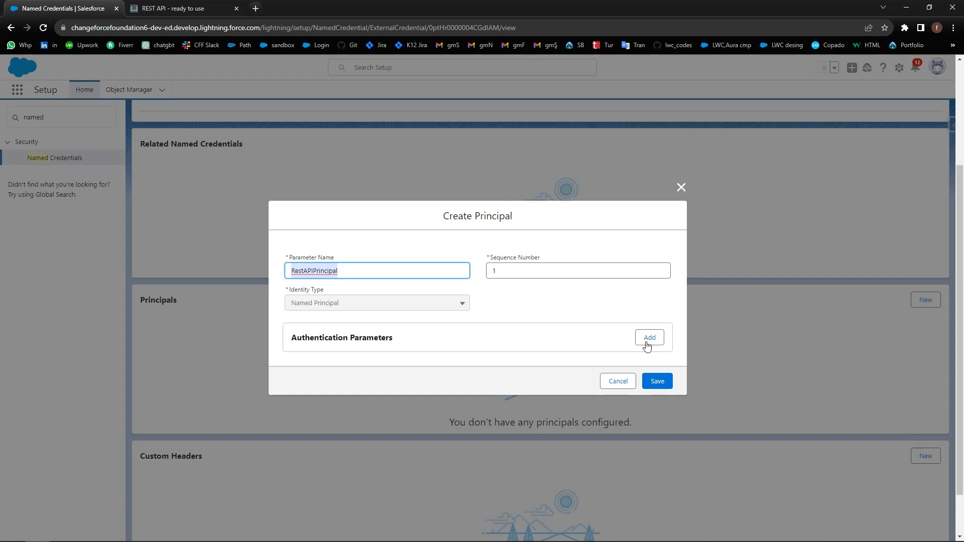
pyautogui.click(657, 381)
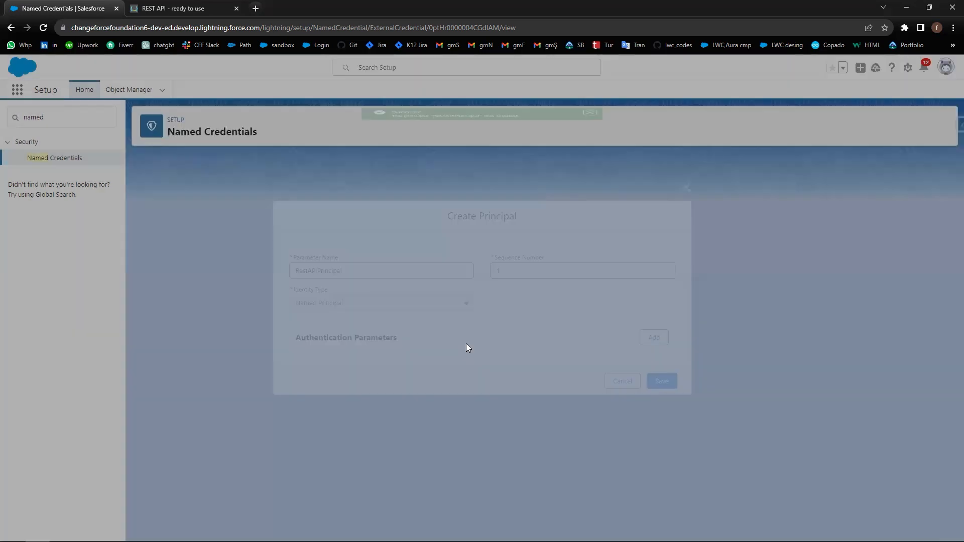
pyautogui.scroll(-3, 300, 379)
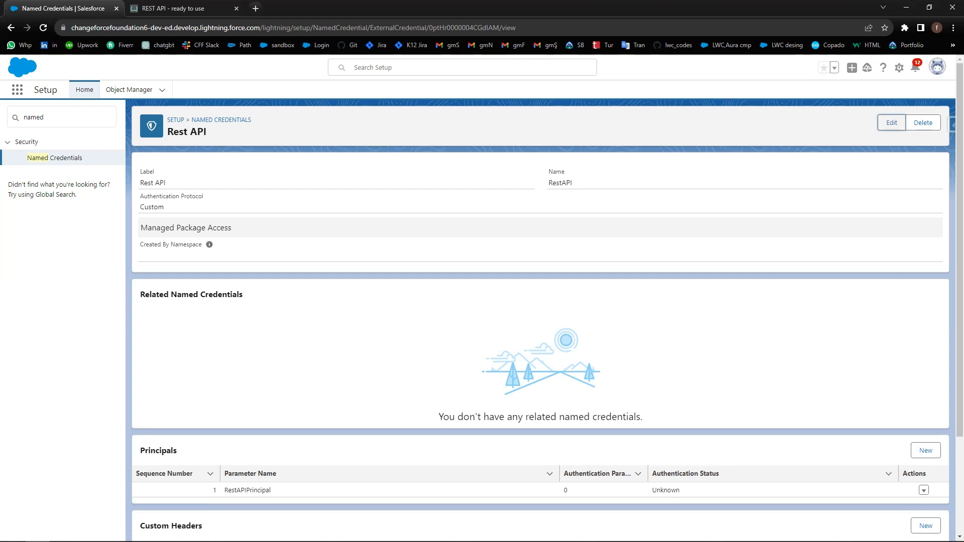
# Step: Find Permission Sets in Setup and create a permission set labelled Rest API PS with API name Rest_API_PS and no license
pyautogui.doubleClick(60, 116)
pyautogui.write('per')
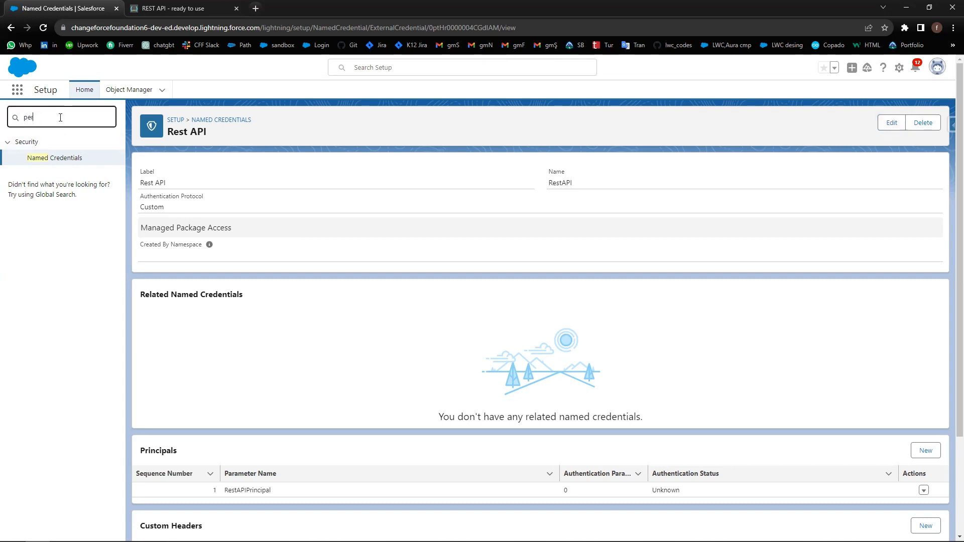
pyautogui.write('mission')
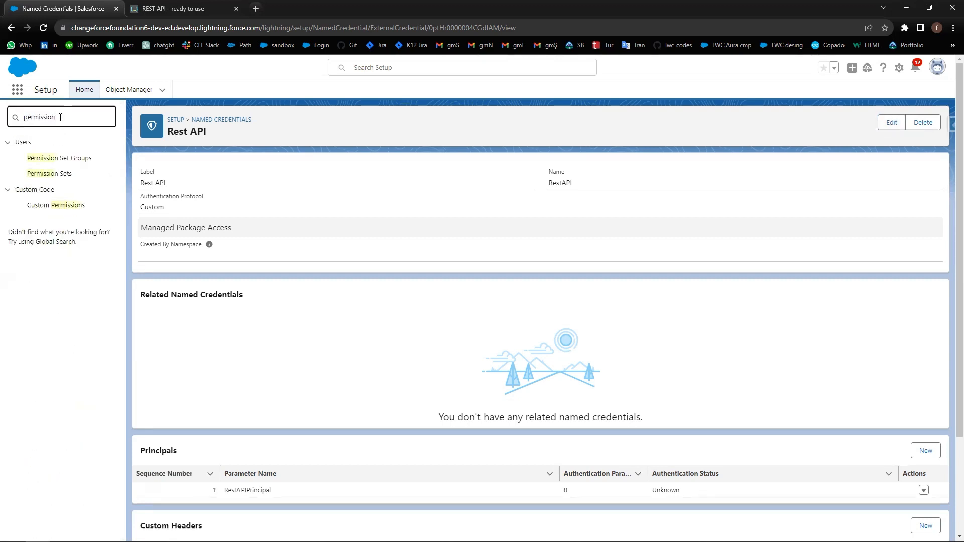
pyautogui.click(65, 174)
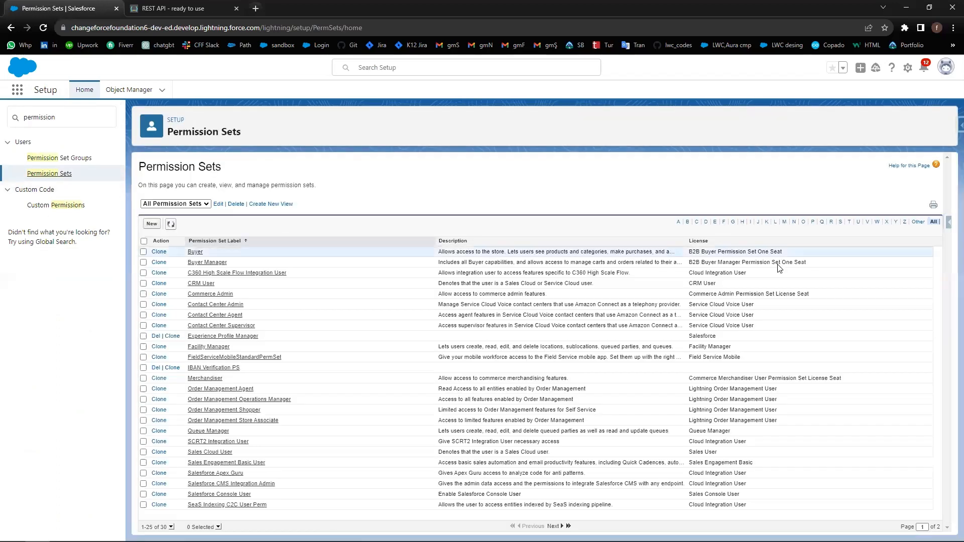
pyautogui.click(156, 227)
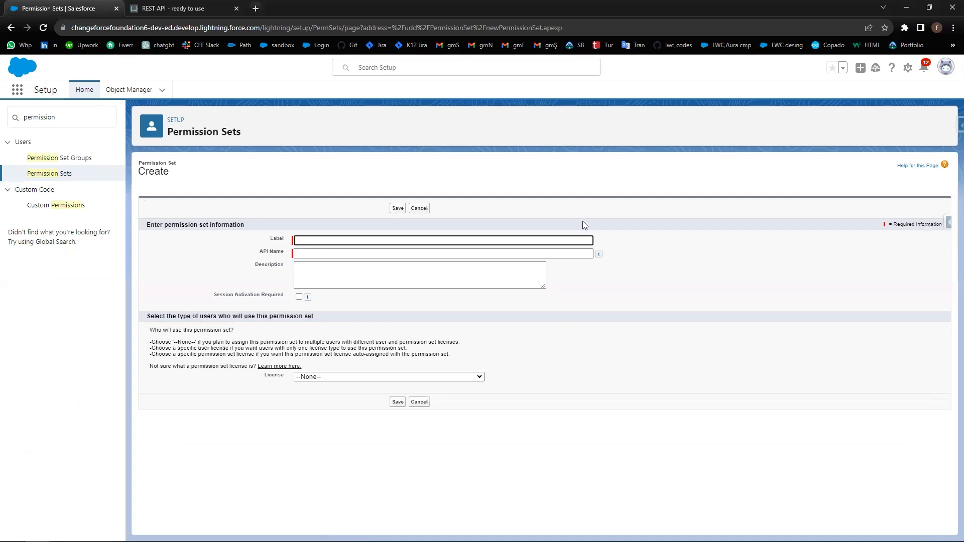
pyautogui.write('Rest API PS')
pyautogui.click(491, 299)
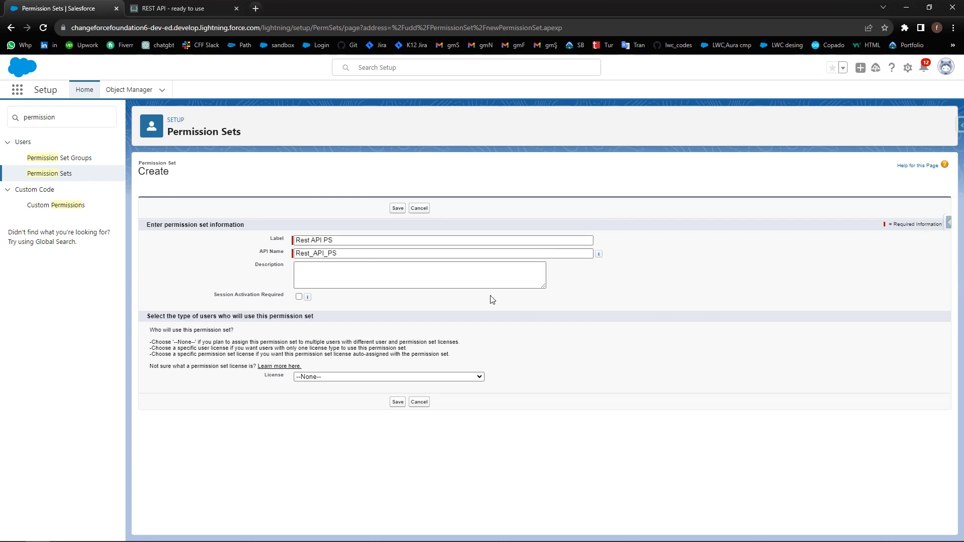
pyautogui.click(398, 208)
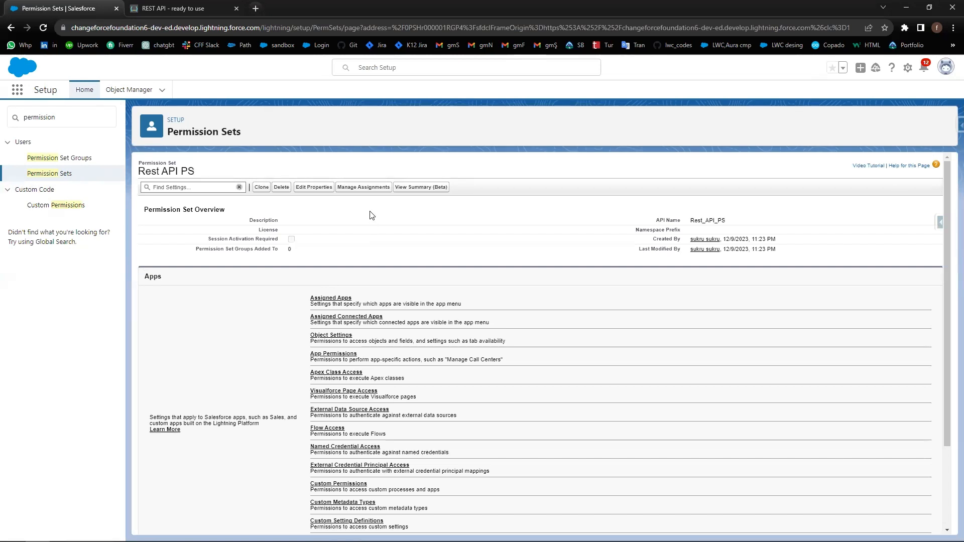
# Step: Assign the Rest API PS permission set to the System Administrator user with no expiration date
pyautogui.click(364, 190)
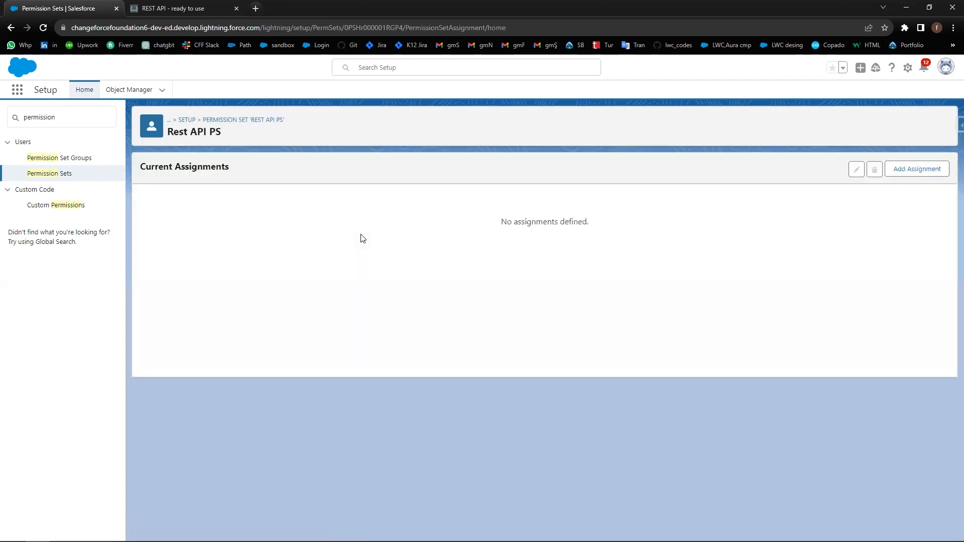
pyautogui.click(917, 170)
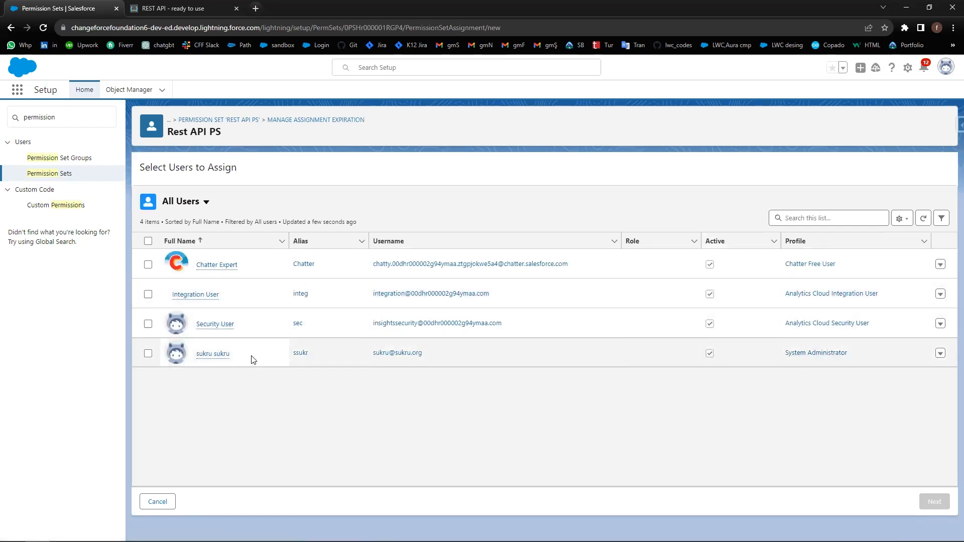
pyautogui.click(147, 353)
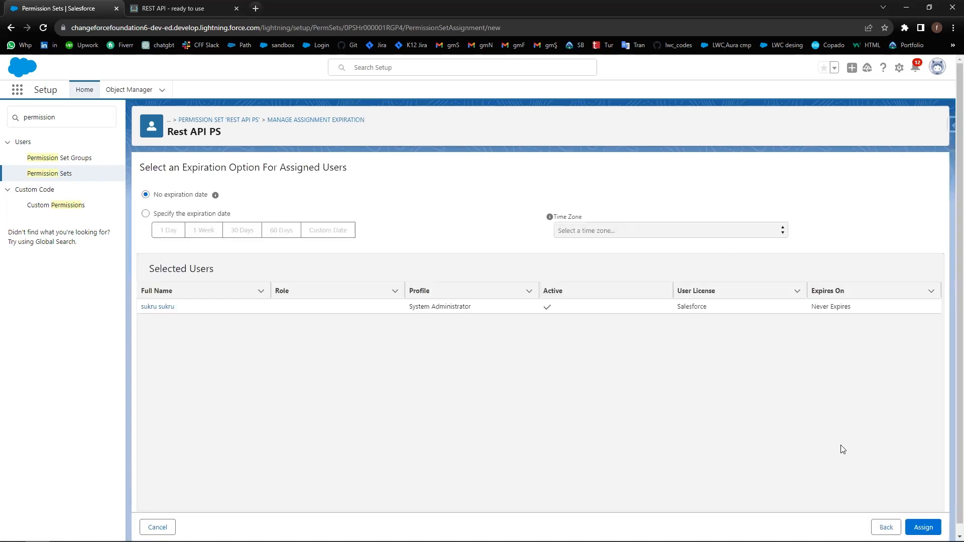
pyautogui.click(927, 526)
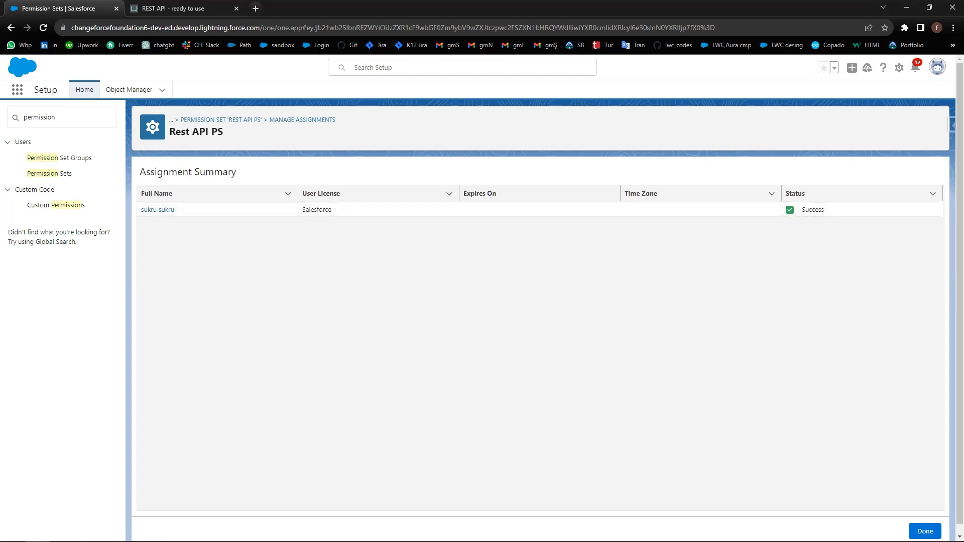
# Step: Enable the external credential principal RestAPI - RestAPIPrincipal in the Rest API PS permission set and save
pyautogui.click(50, 174)
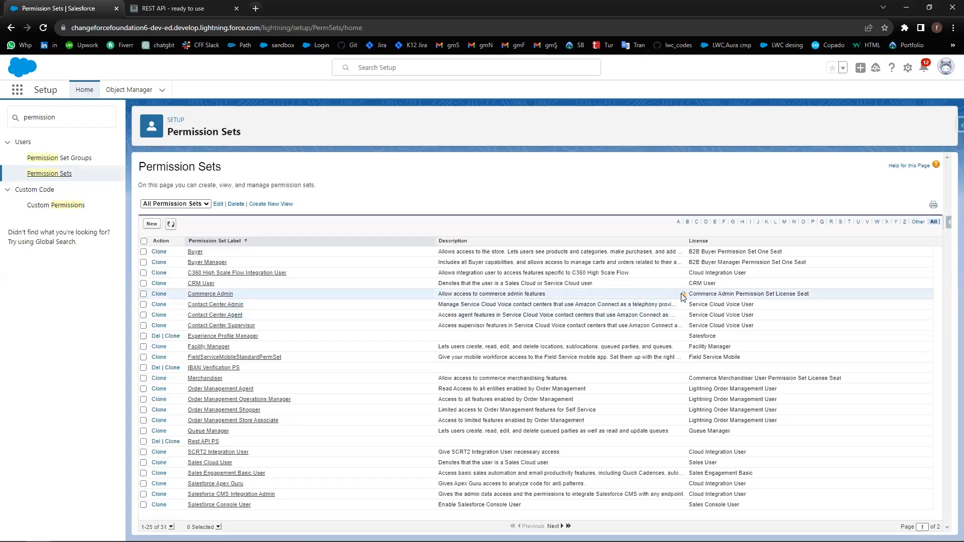
pyautogui.click(205, 442)
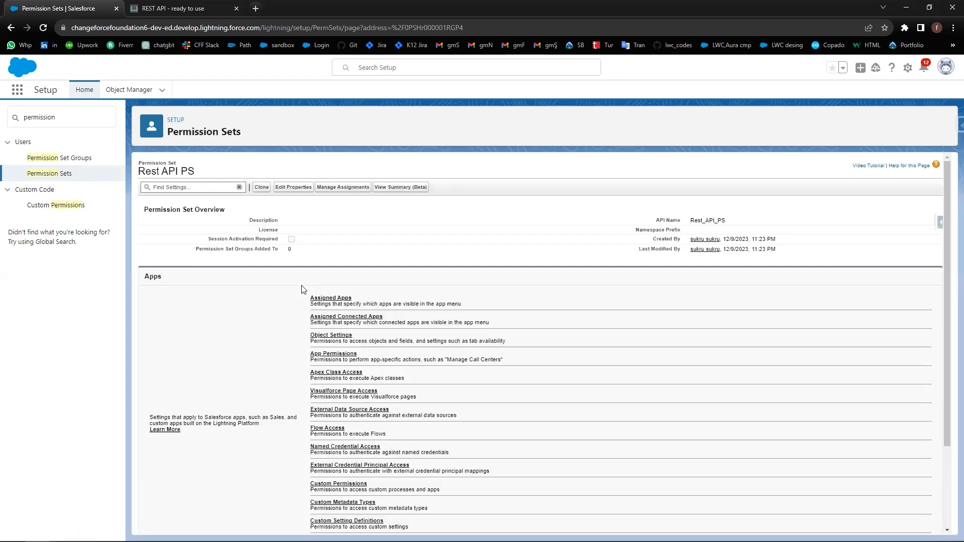
pyautogui.scroll(-2, 420, 383)
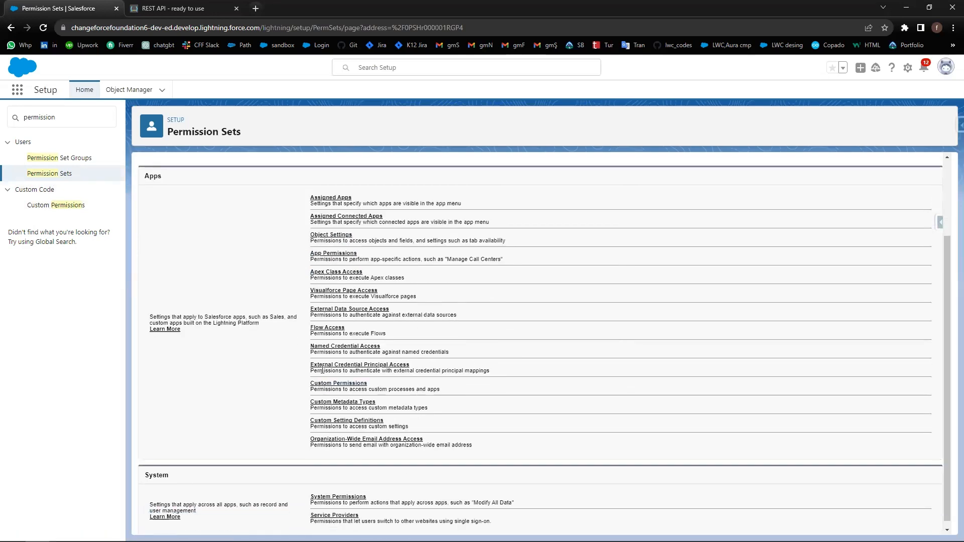
pyautogui.click(390, 366)
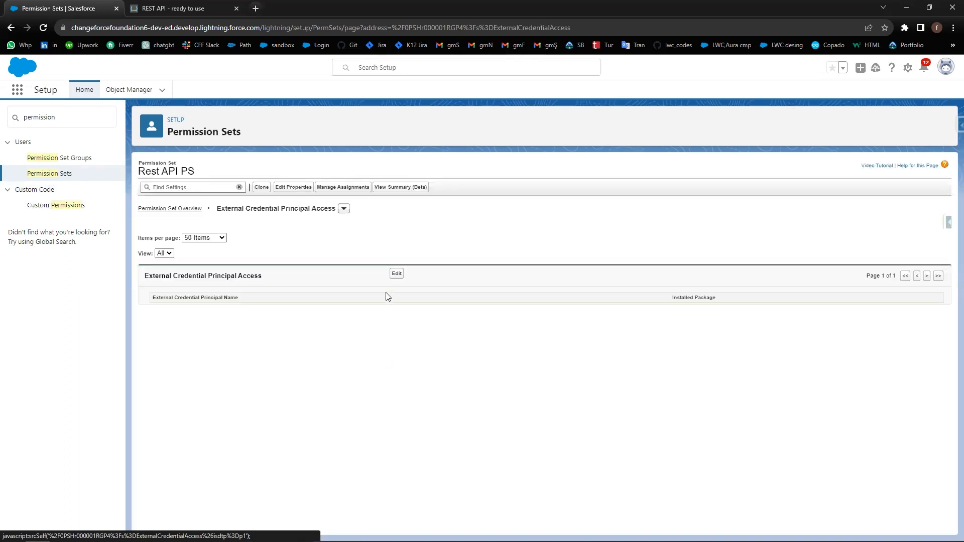
pyautogui.click(397, 276)
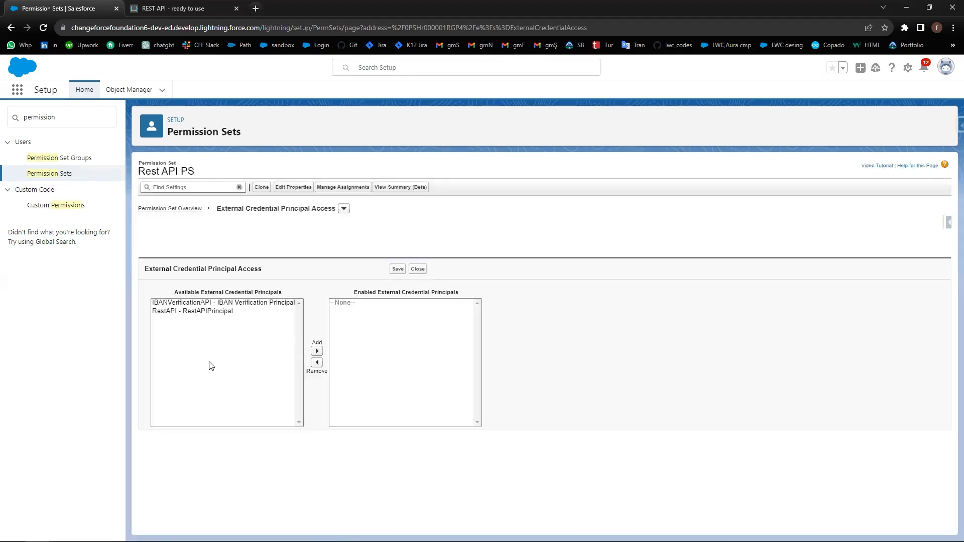
pyautogui.click(188, 314)
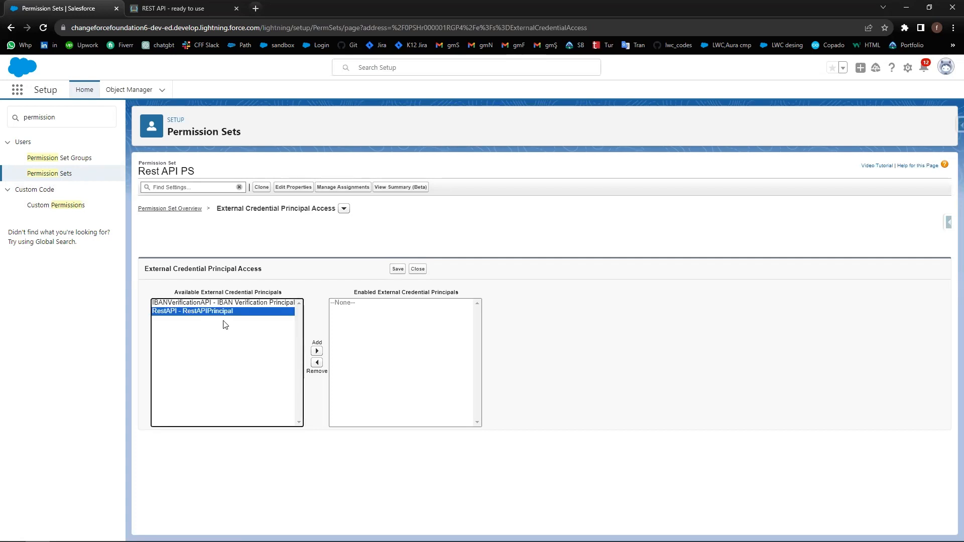
pyautogui.click(317, 352)
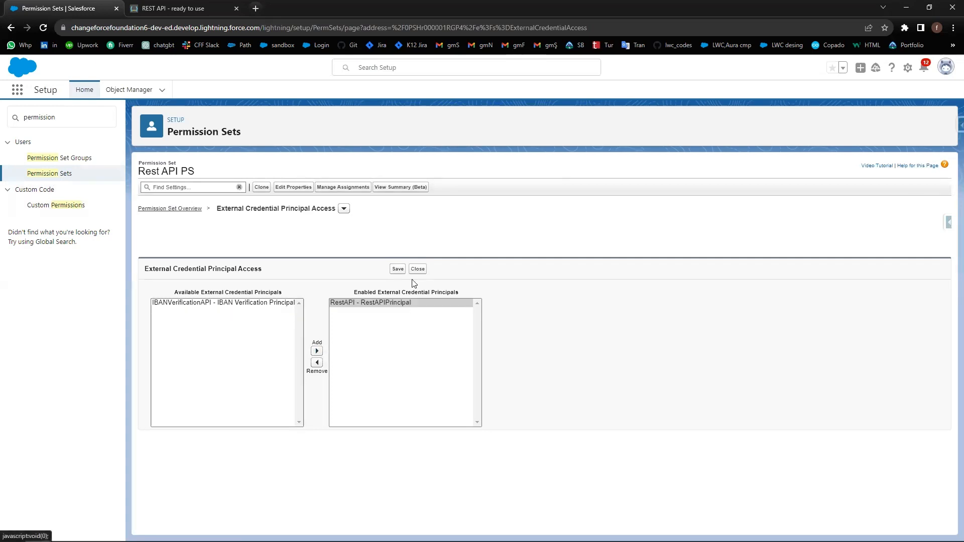
pyautogui.click(397, 270)
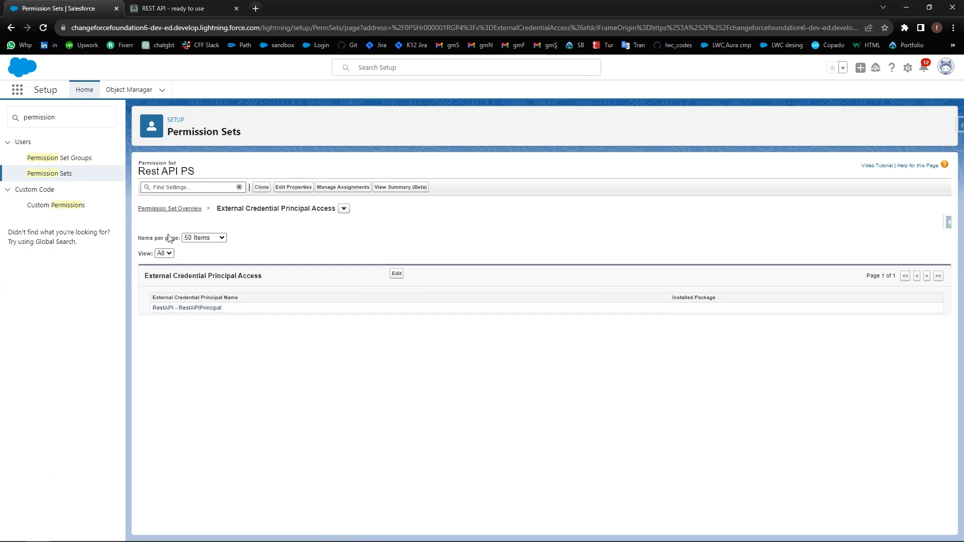
# Step: Find Named Credentials in Setup and start a new named credential labelled Rest API NC
pyautogui.click(72, 120)
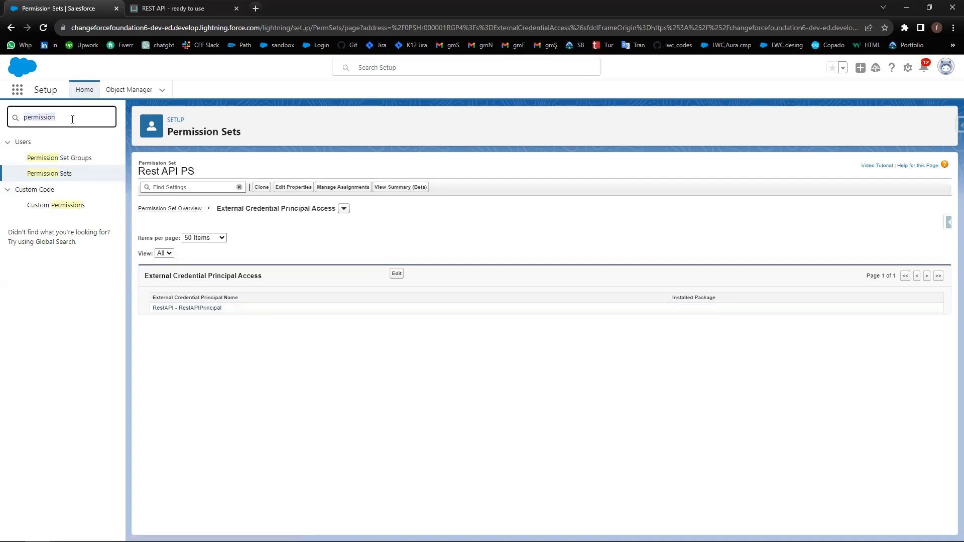
pyautogui.write('named')
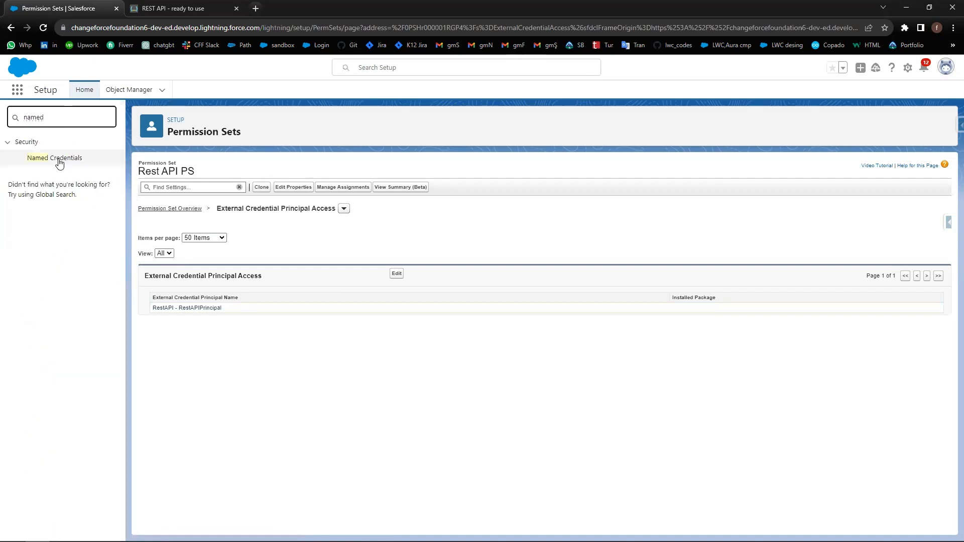
pyautogui.click(60, 159)
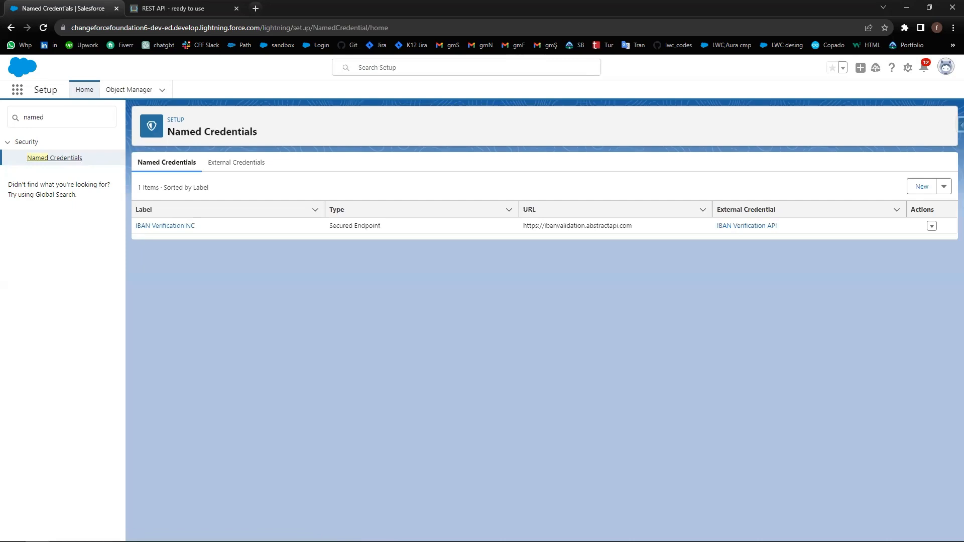
pyautogui.click(920, 191)
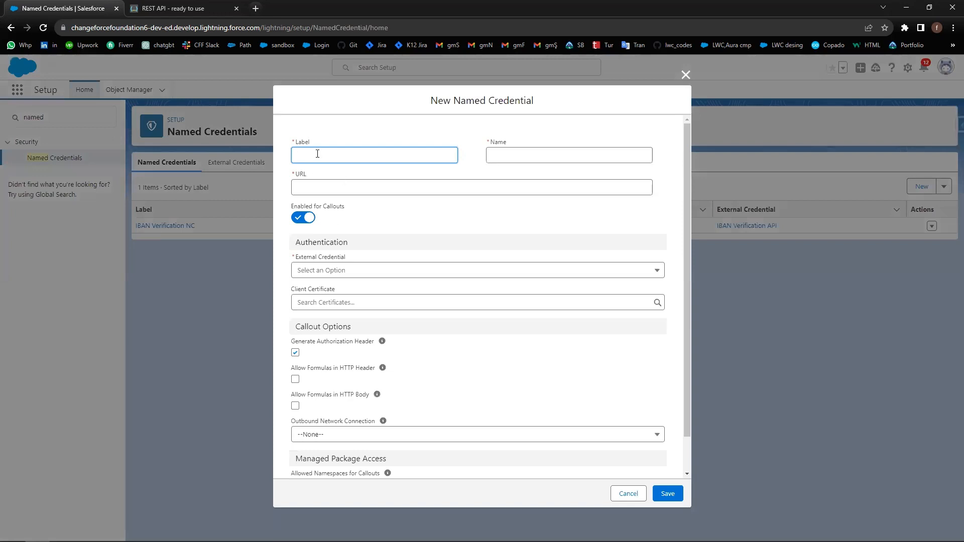
pyautogui.write('R')
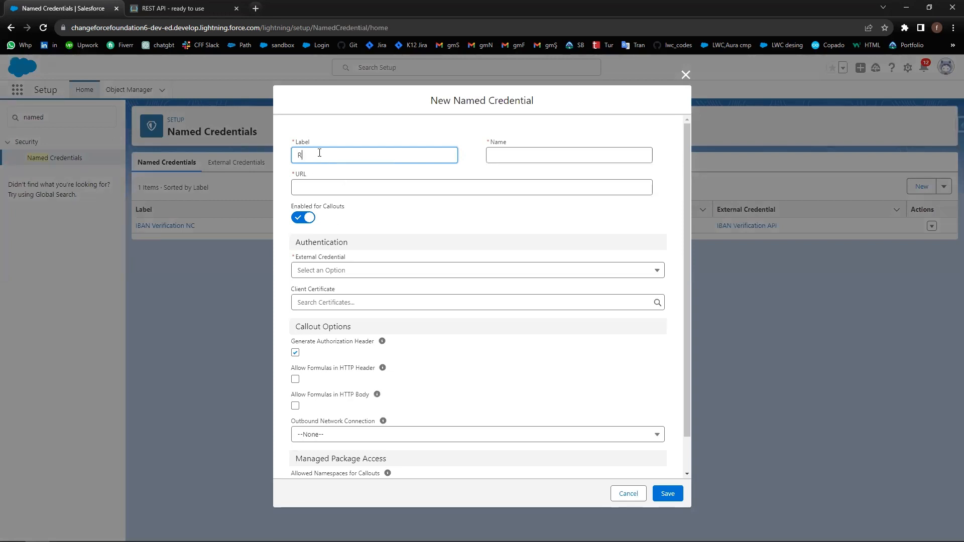
pyautogui.write('est API N')
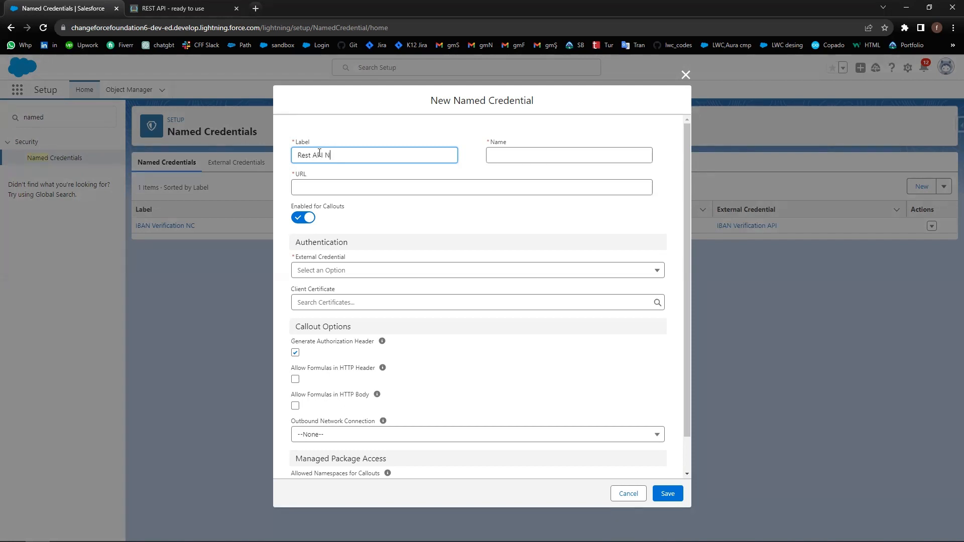
pyautogui.write('C')
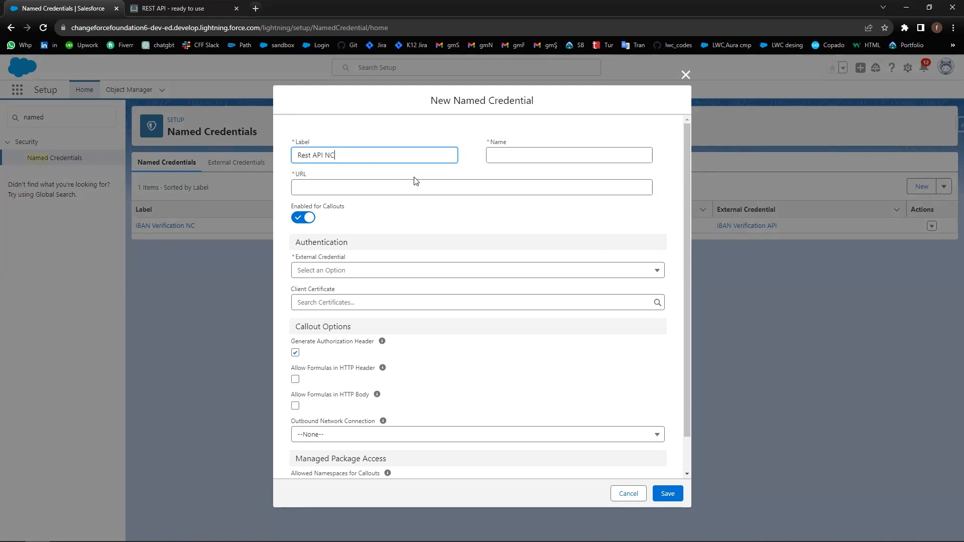
# Step: Reuse the label as the named credential's name, without spaces: RestAPINC
pyautogui.moveTo(345, 154); pyautogui.dragTo(267, 156)
pyautogui.hotkey('ctrl', 'c')
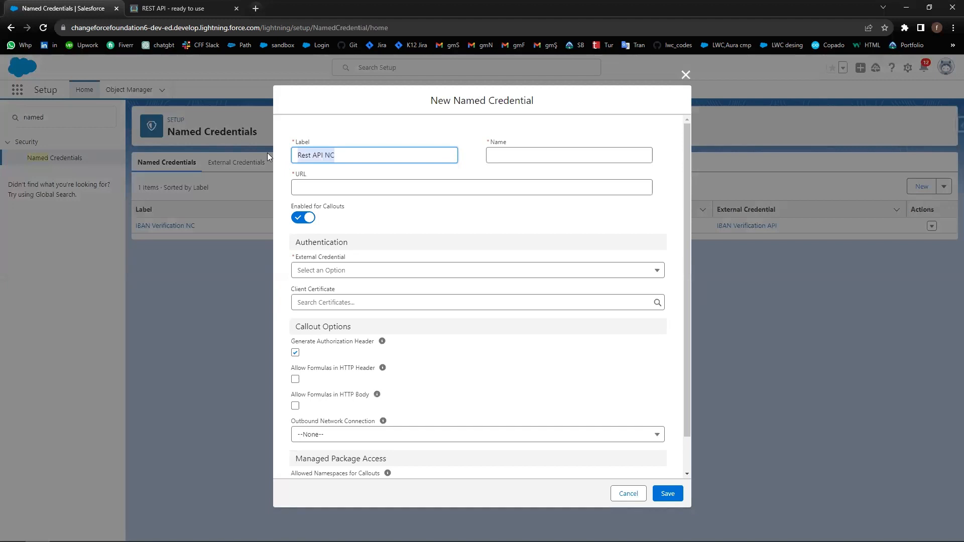
pyautogui.click(517, 154)
pyautogui.hotkey('ctrl', 'v')
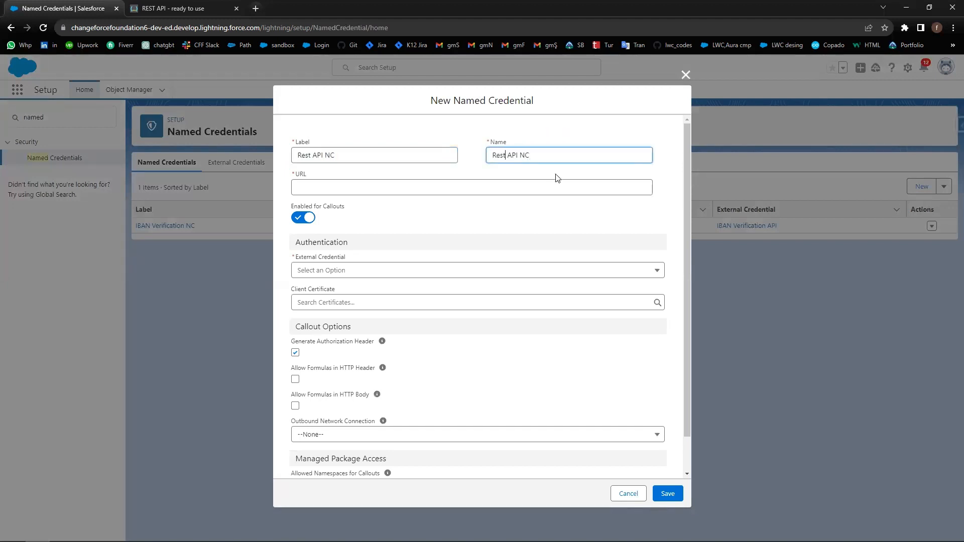
pyautogui.press('BackSpace')
pyautogui.press('Delete')
pyautogui.click(426, 178)
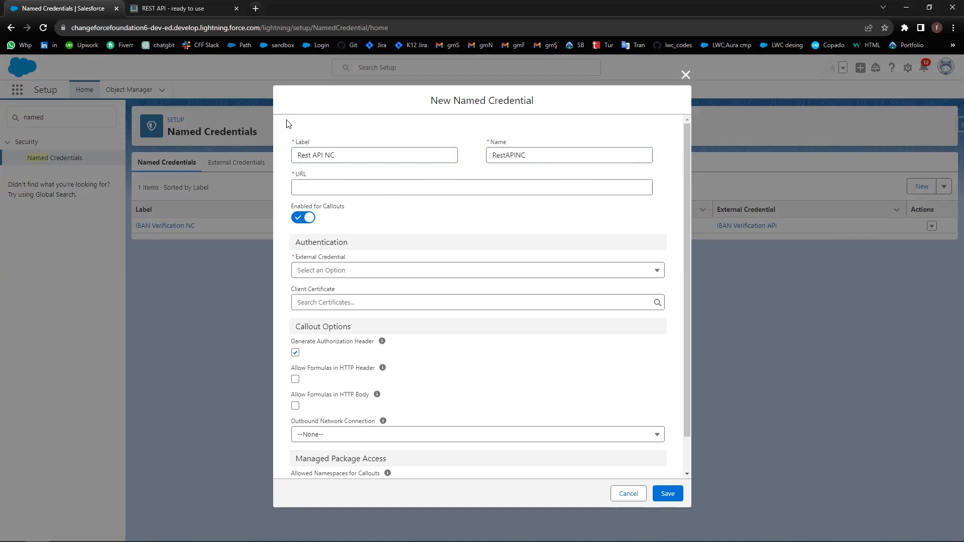
pyautogui.click(174, 9)
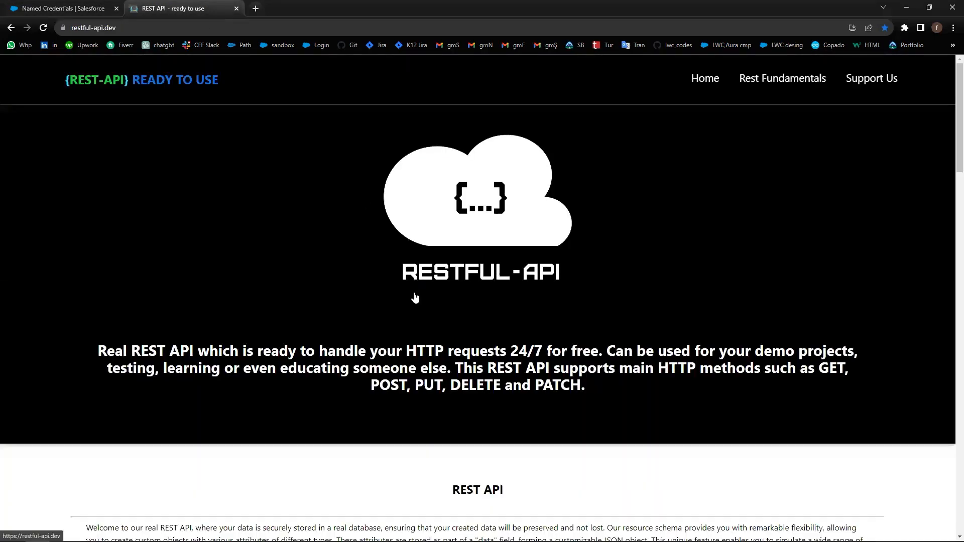
pyautogui.scroll(-5, 415, 294)
pyautogui.scroll(-6, 415, 294)
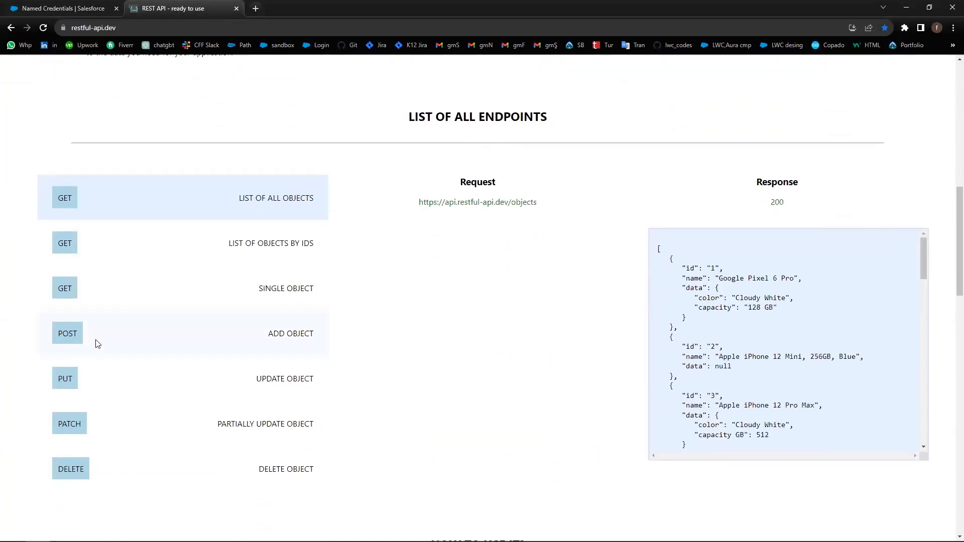
pyautogui.click(72, 335)
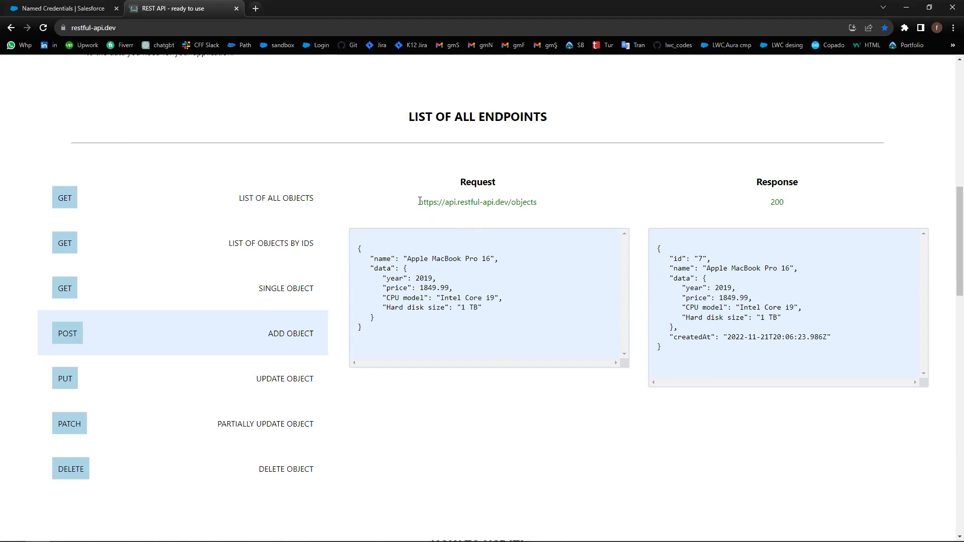
pyautogui.moveTo(420, 201); pyautogui.dragTo(508, 204)
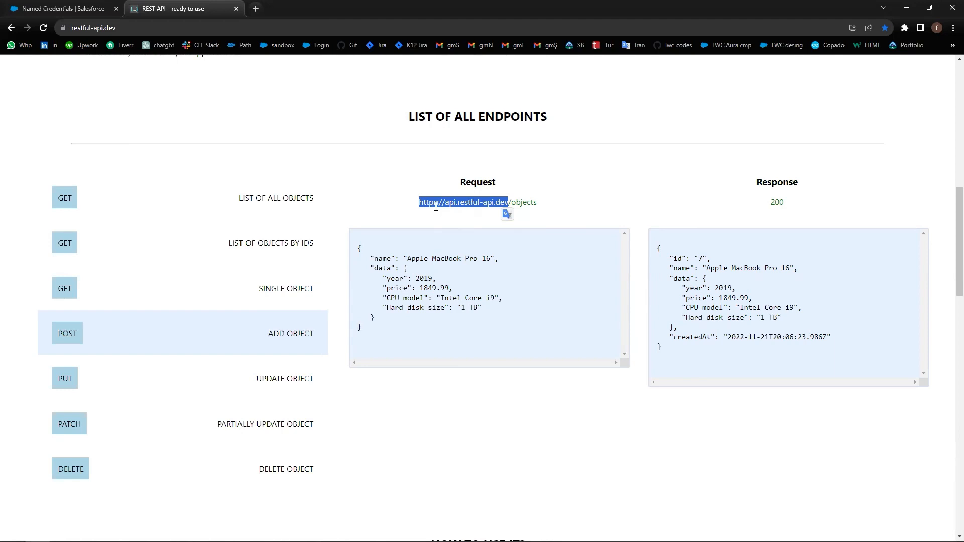
pyautogui.hotkey('ctrl', 'shift', 'Tab')
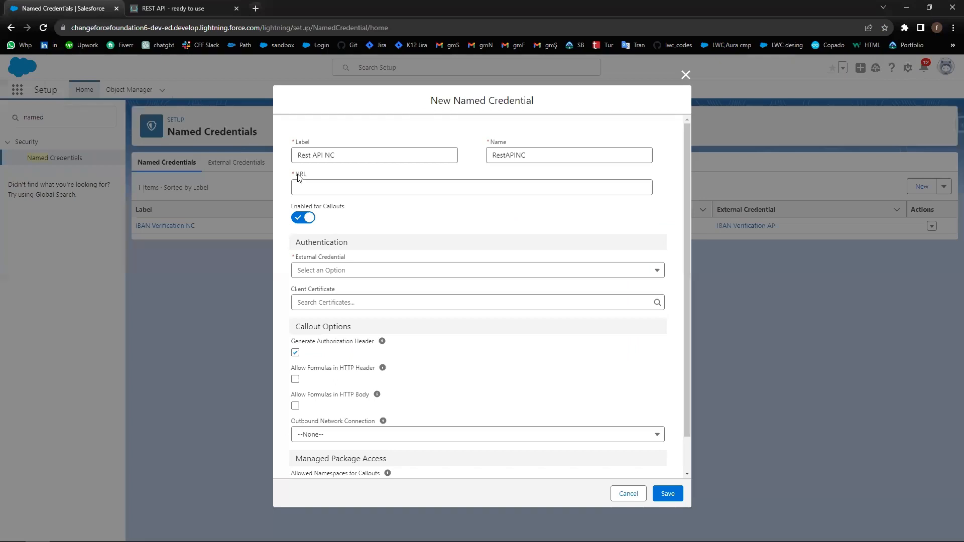
pyautogui.click(306, 185)
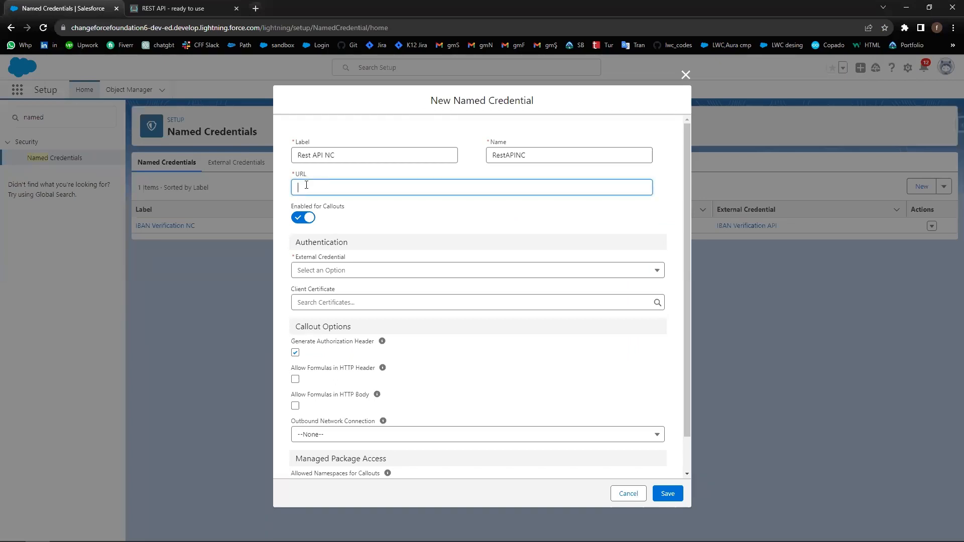
pyautogui.hotkey('ctrl', 'v')
pyautogui.click(416, 218)
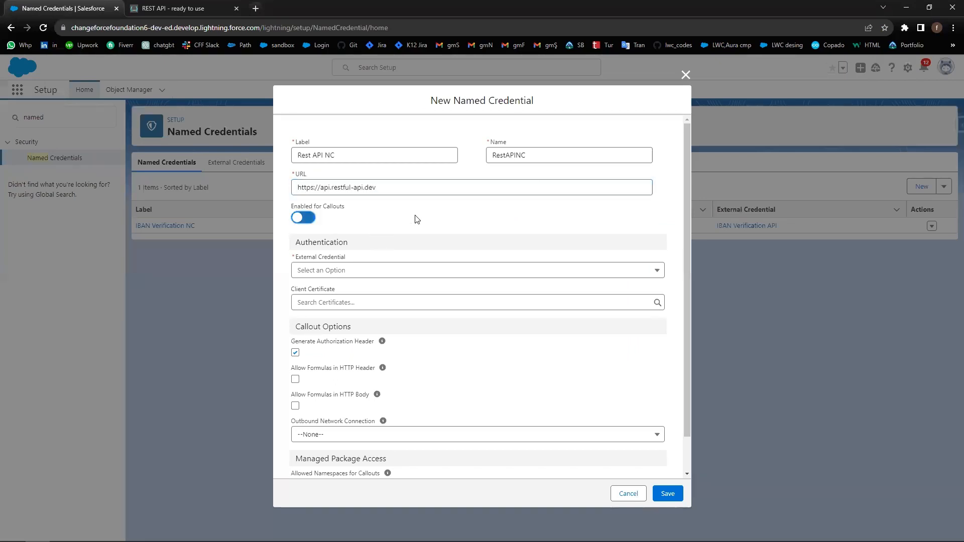
pyautogui.click(302, 218)
# Step: Select Rest API as the named credential's external credential and save it
pyautogui.click(373, 273)
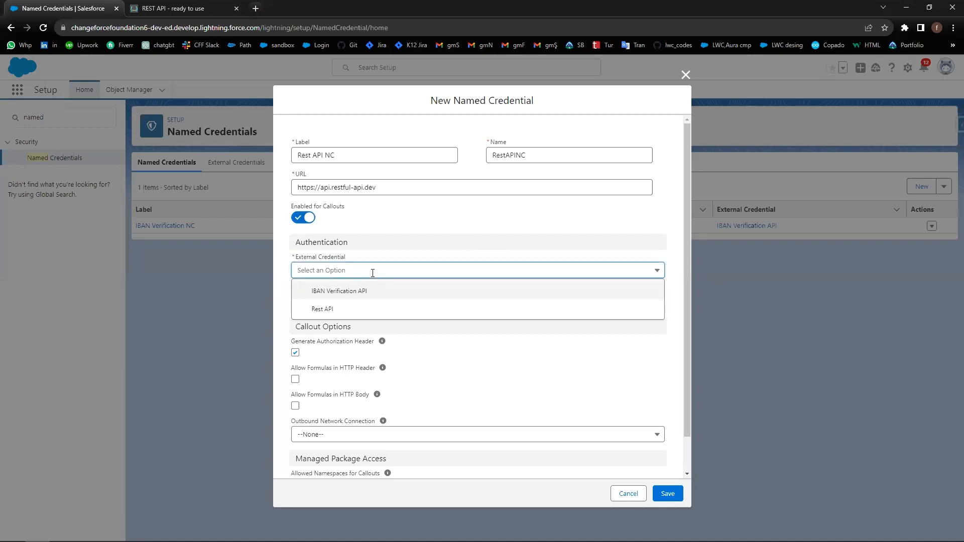
pyautogui.click(330, 310)
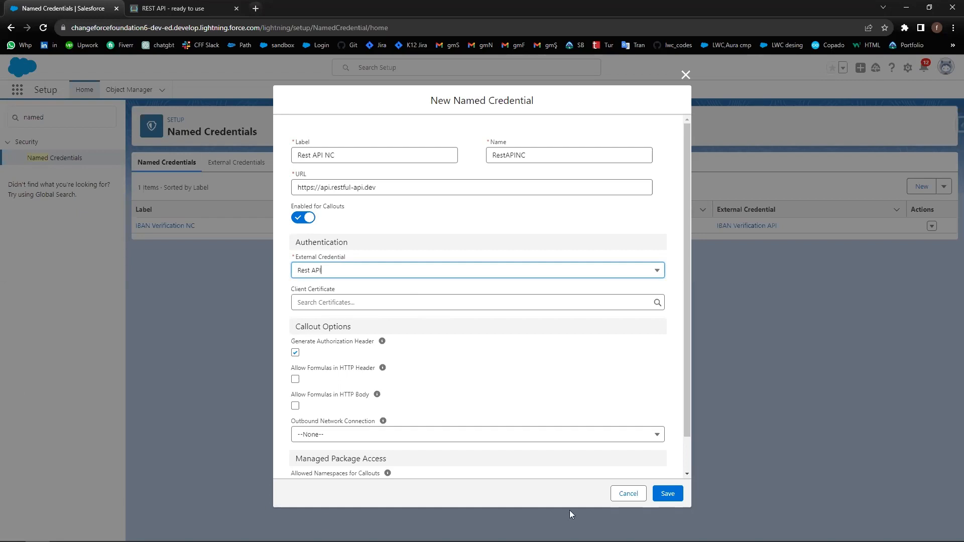
pyautogui.click(673, 495)
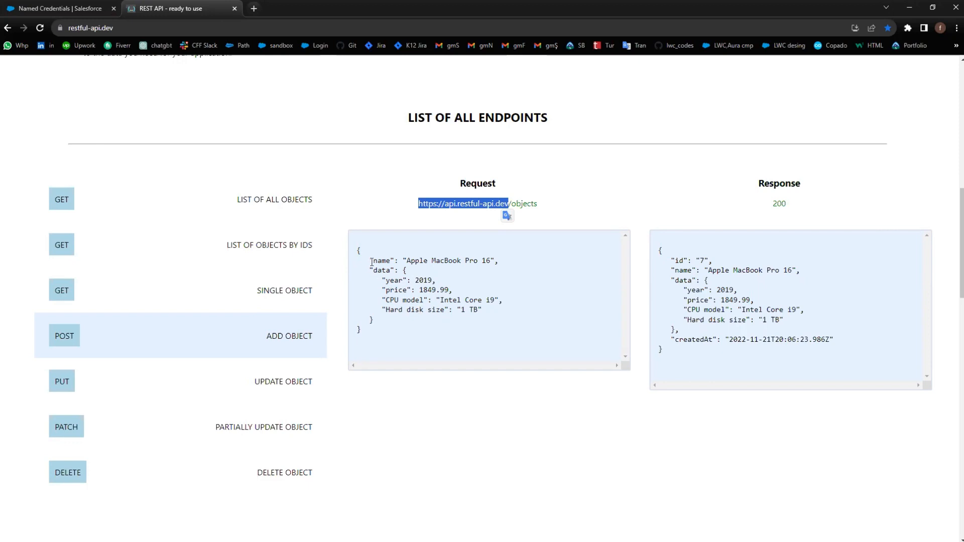
# Step: Examine the name and data fields in the Add Object request, and the status, id and createdAt in its response
pyautogui.moveTo(372, 262); pyautogui.dragTo(490, 261)
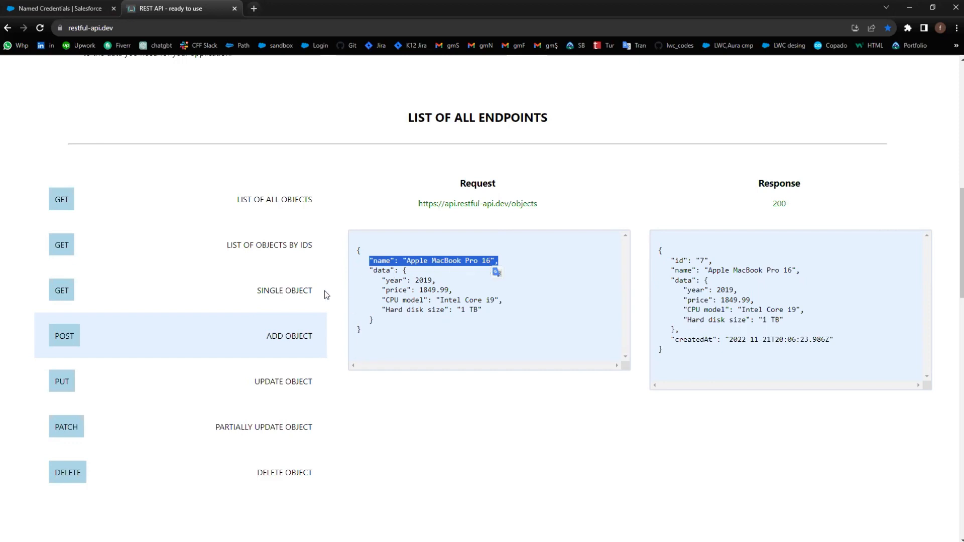
pyautogui.moveTo(370, 270); pyautogui.dragTo(396, 271)
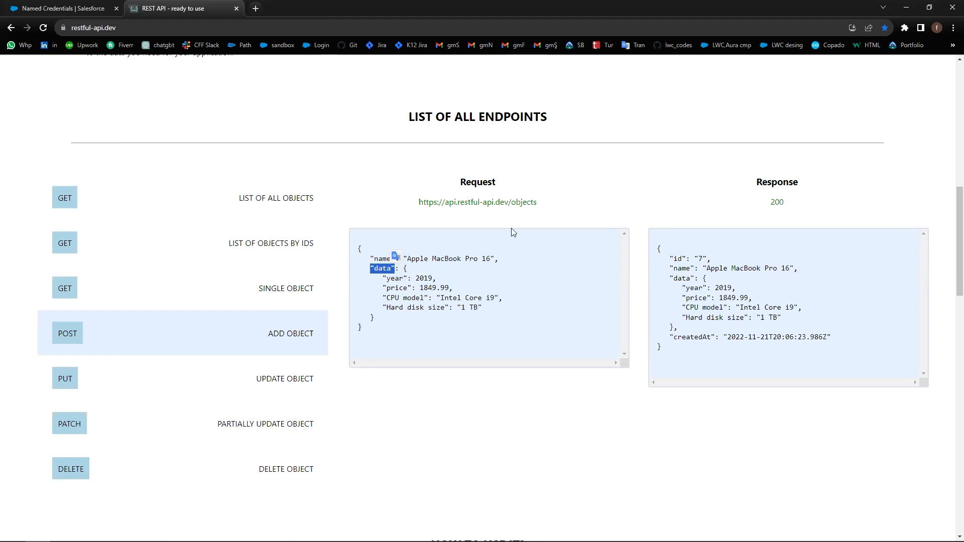
pyautogui.doubleClick(775, 202)
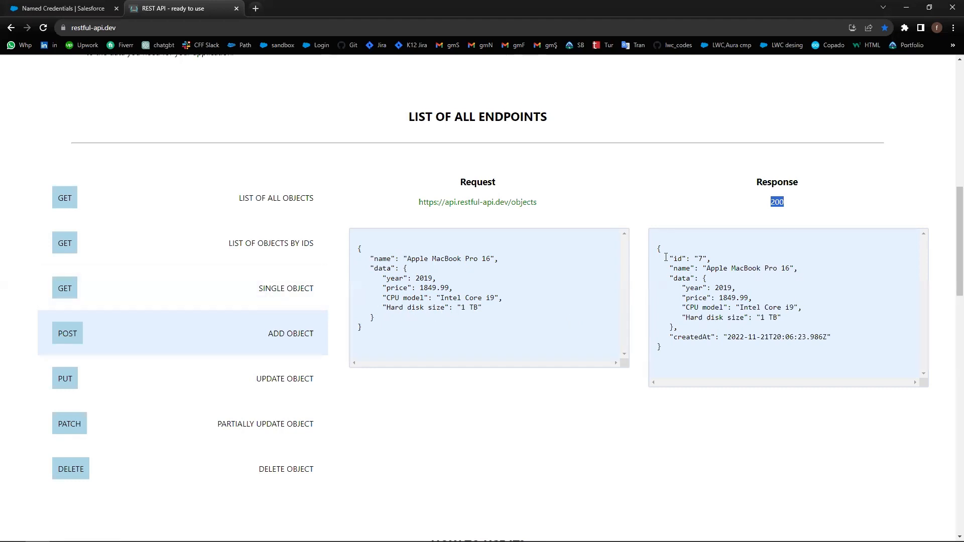
pyautogui.moveTo(669, 258); pyautogui.dragTo(715, 260)
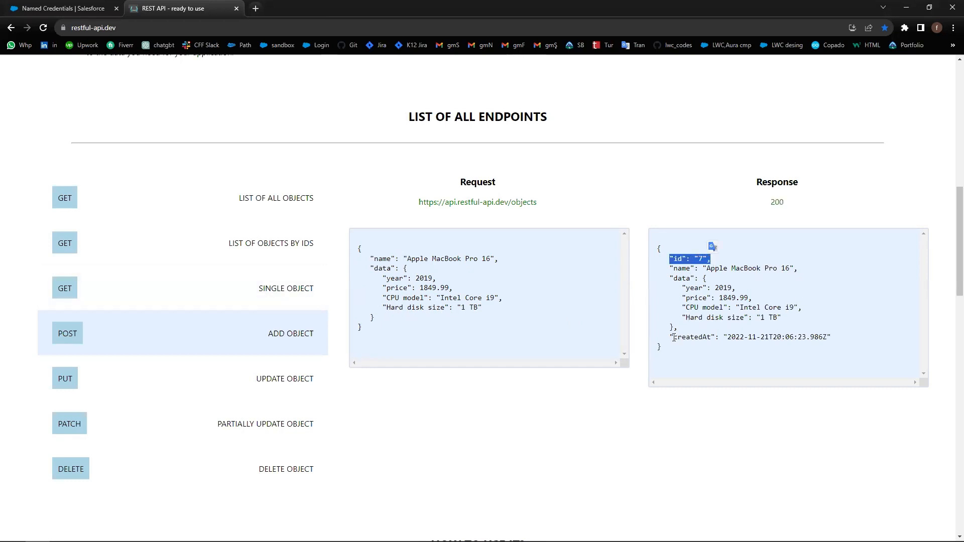
pyautogui.moveTo(671, 337); pyautogui.dragTo(844, 338)
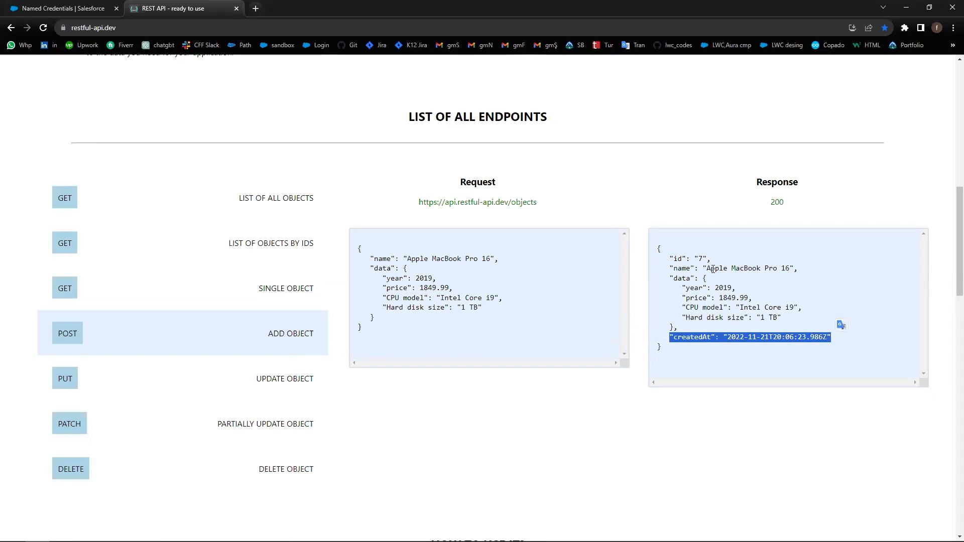
pyautogui.scroll(-2, 409, 297)
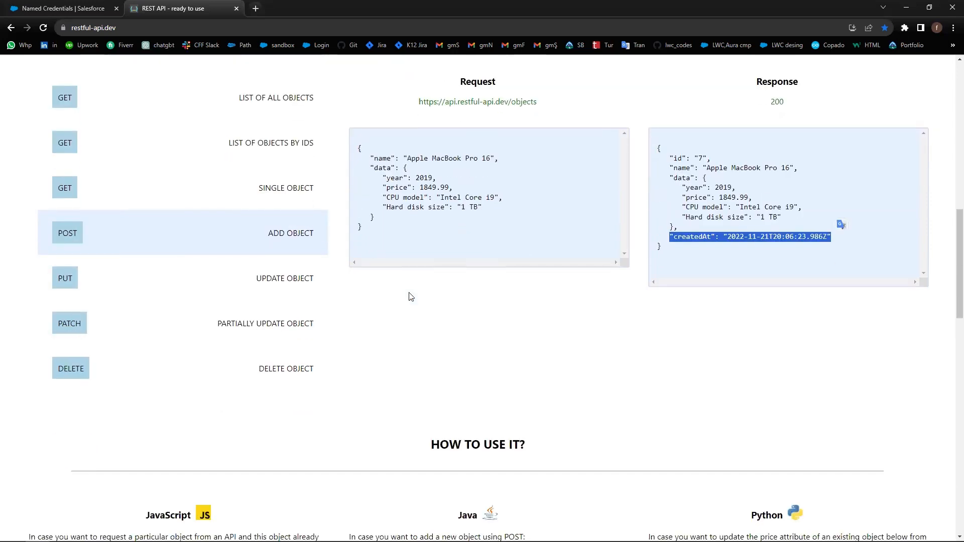
# Step: Return to Salesforce Setup, find Flows and create a new Screen Flow
pyautogui.click(63, 8)
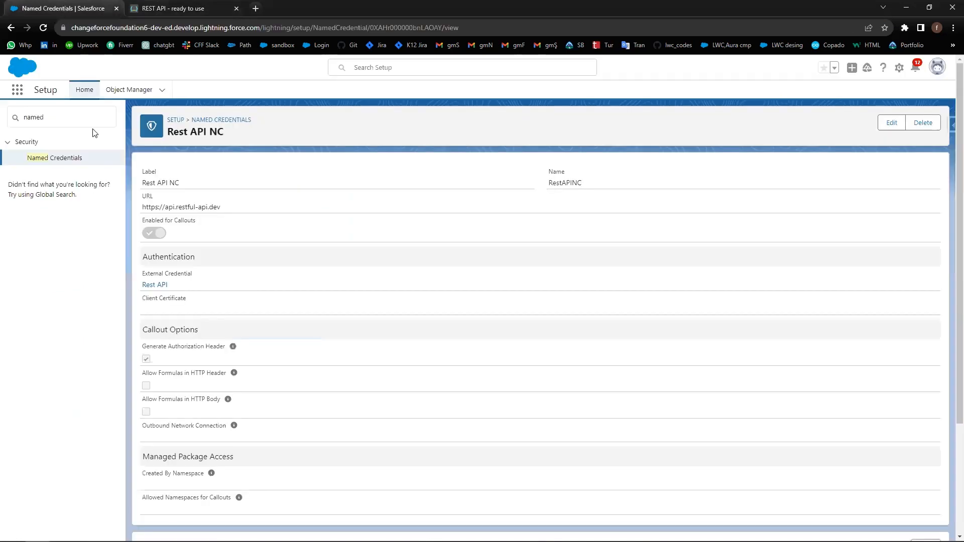
pyautogui.click(64, 118)
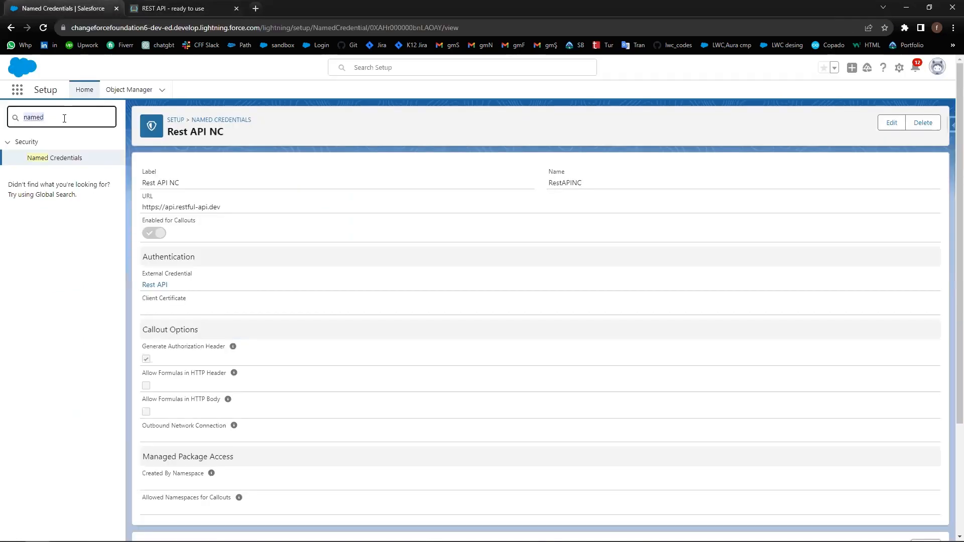
pyautogui.write('flow')
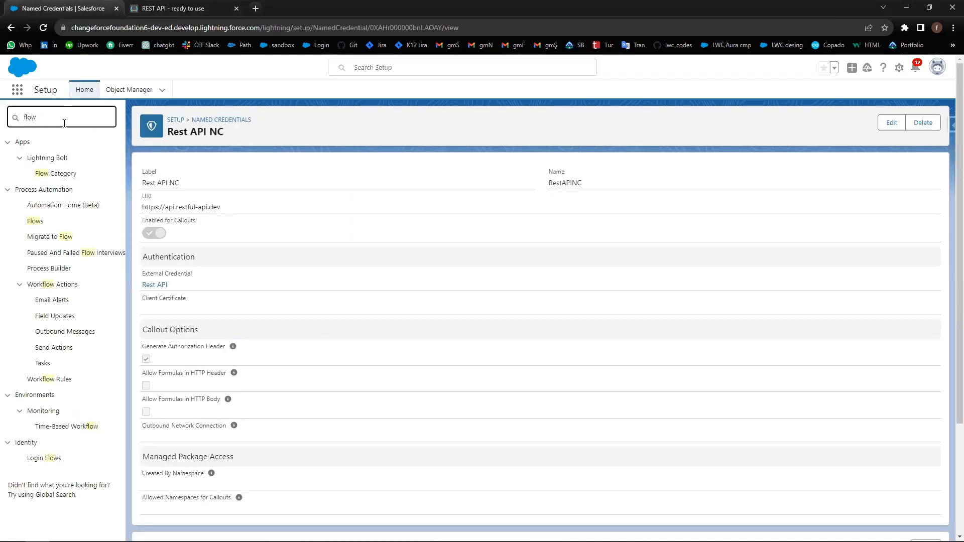
pyautogui.click(37, 221)
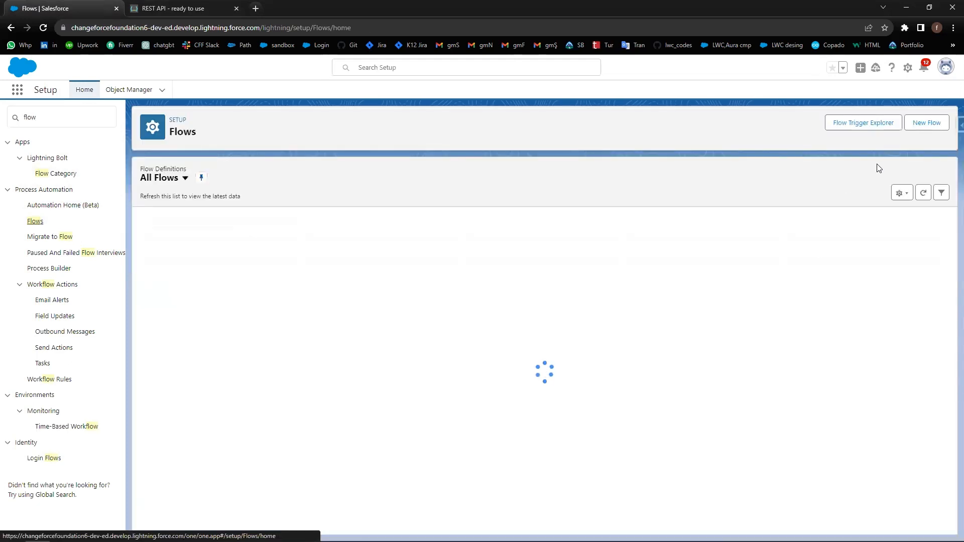
pyautogui.click(925, 127)
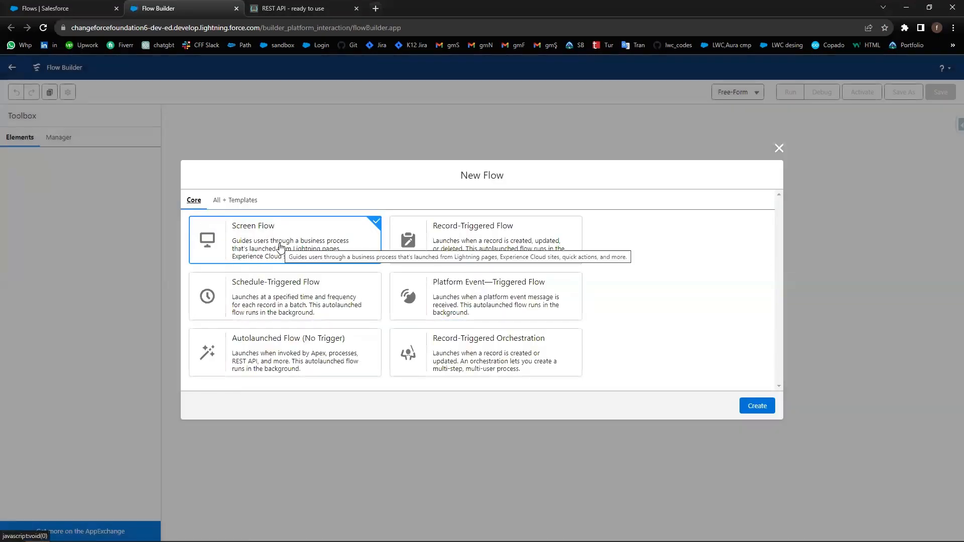
pyautogui.click(759, 411)
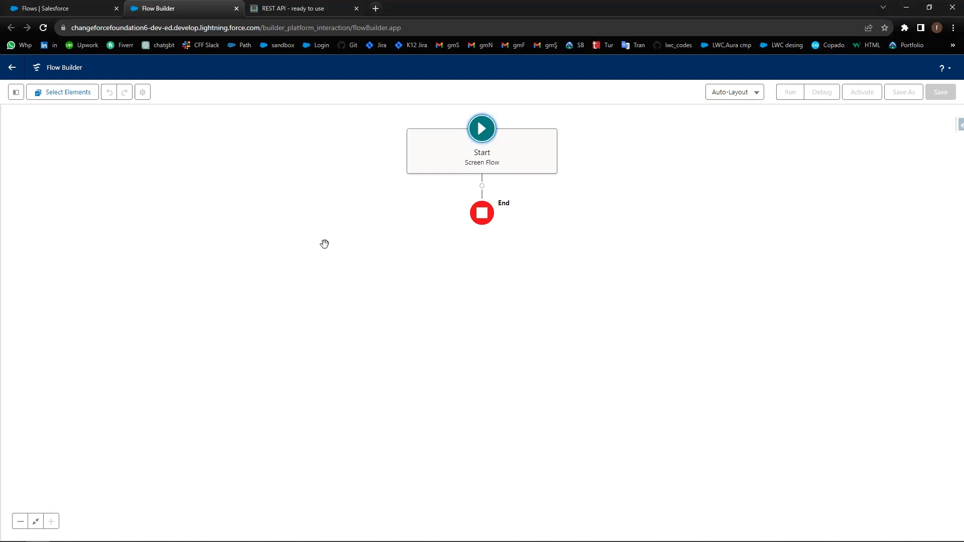
# Step: Add a Screen element after the flow's start and place a text input labelled Pc Name on it
pyautogui.click(482, 186)
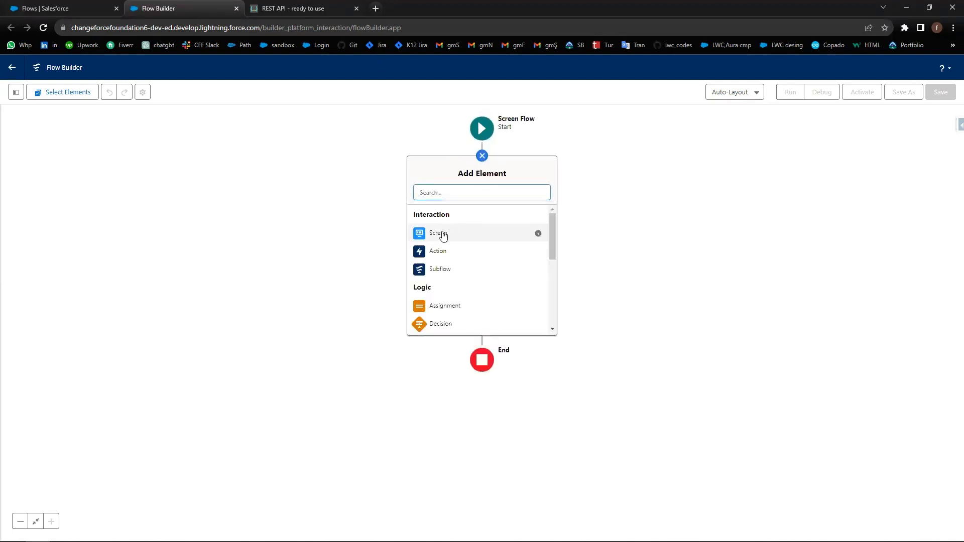
pyautogui.click(448, 234)
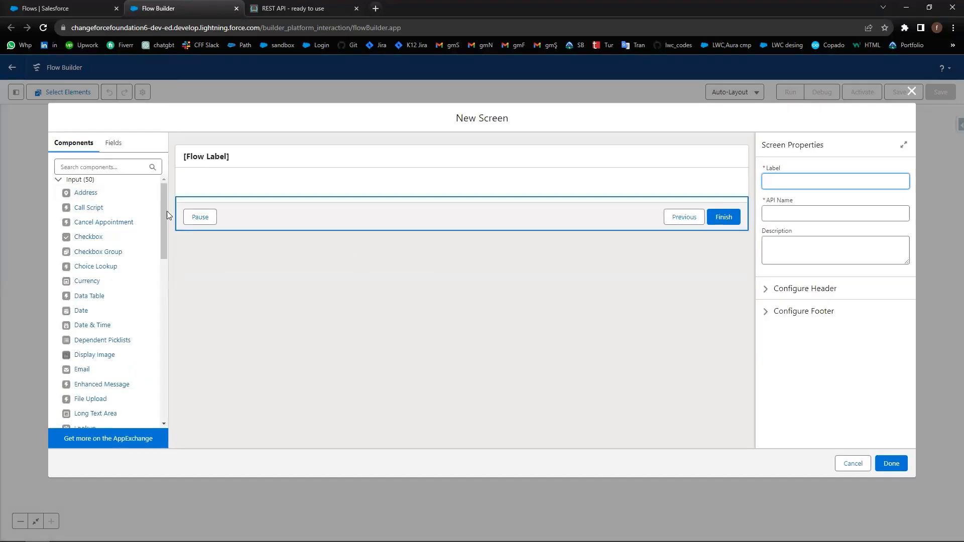
pyautogui.click(104, 168)
pyautogui.write('text')
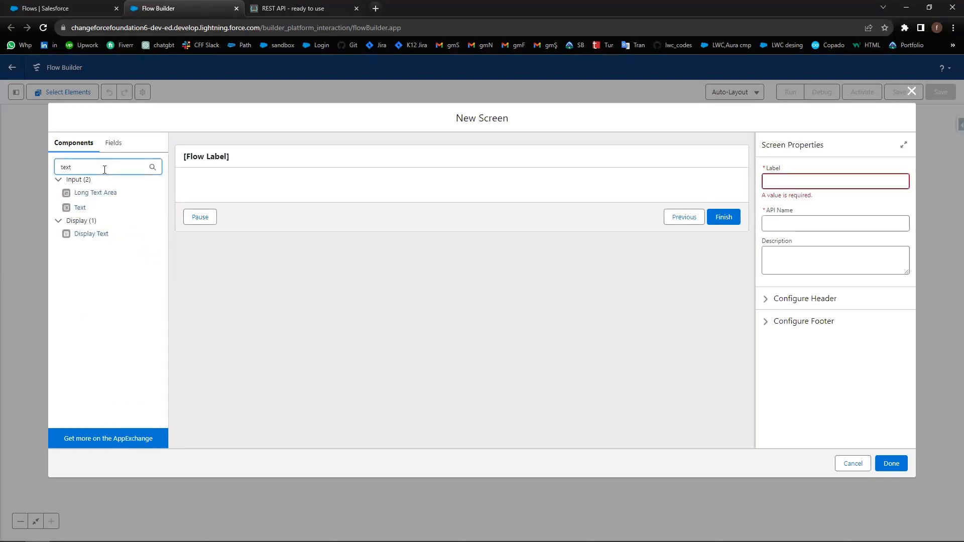
pyautogui.click(79, 207)
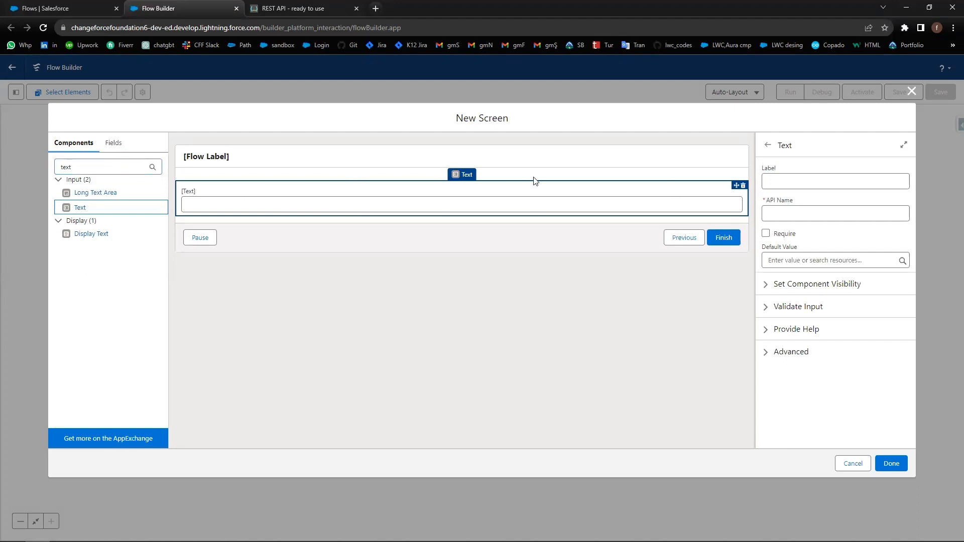
pyautogui.click(769, 181)
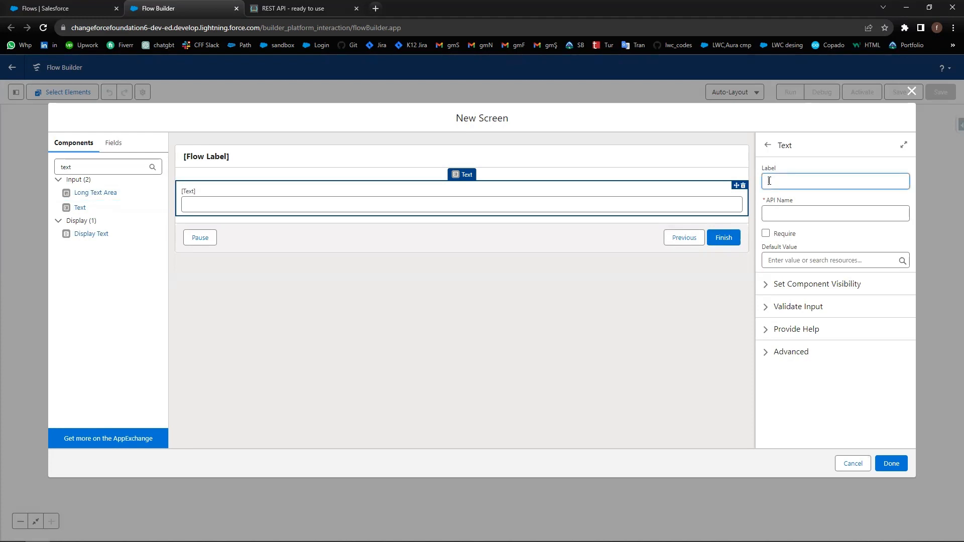
pyautogui.write('c Name')
pyautogui.click(823, 202)
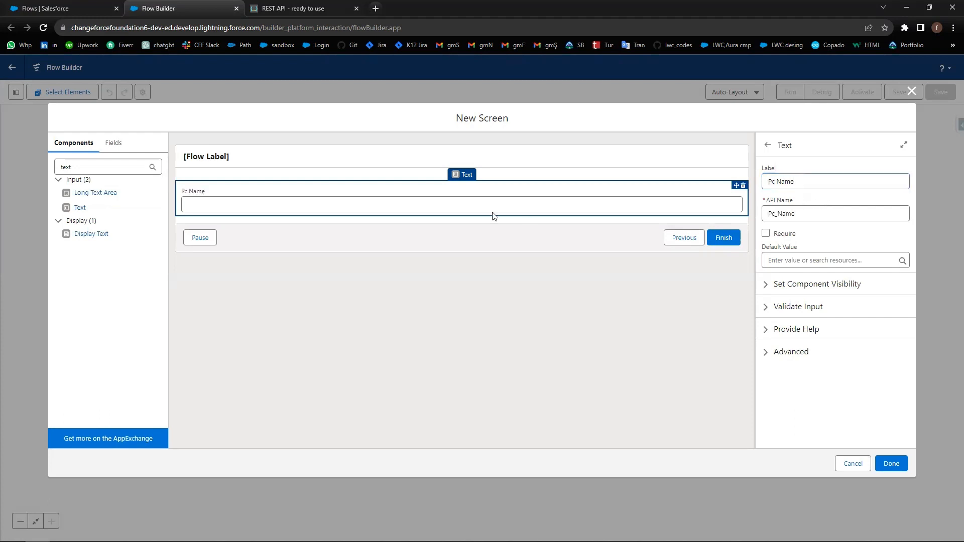
# Step: Add two more text inputs to the screen, labelled CPU Model and Hard Disk Size
pyautogui.click(78, 211)
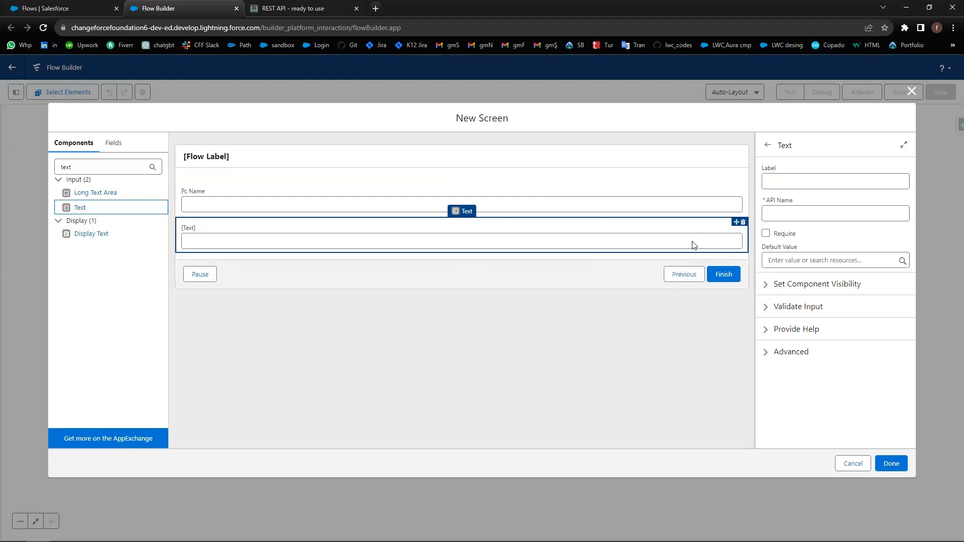
pyautogui.click(796, 181)
pyautogui.write('CPU Model')
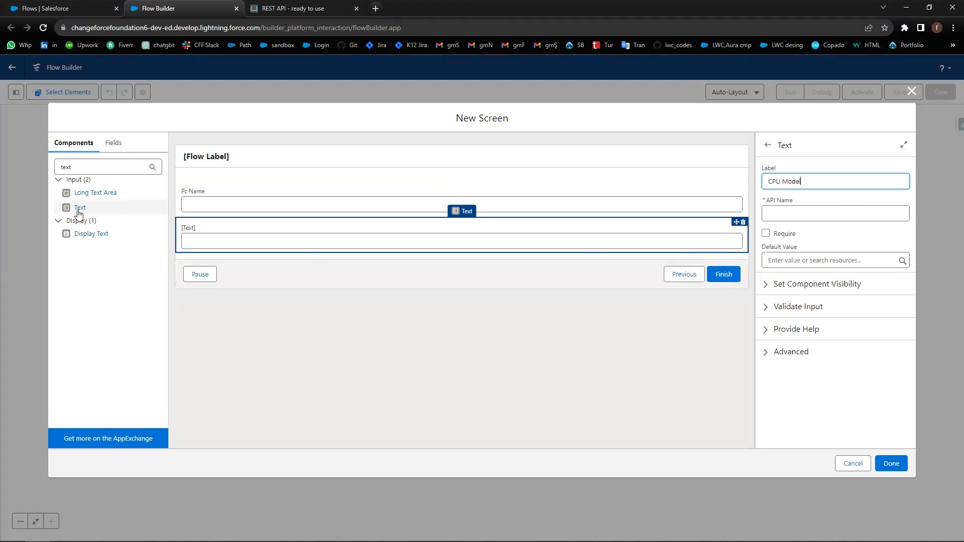
pyautogui.click(815, 232)
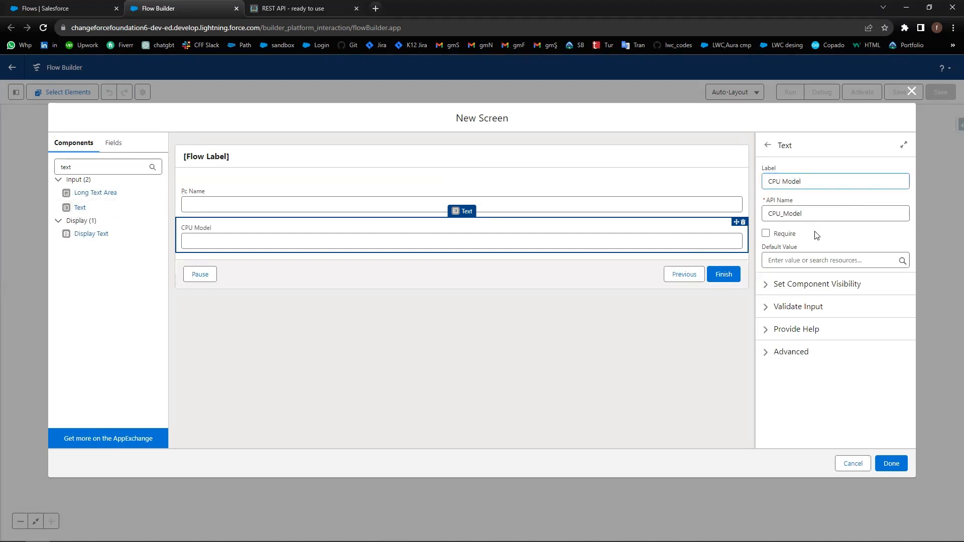
pyautogui.click(81, 209)
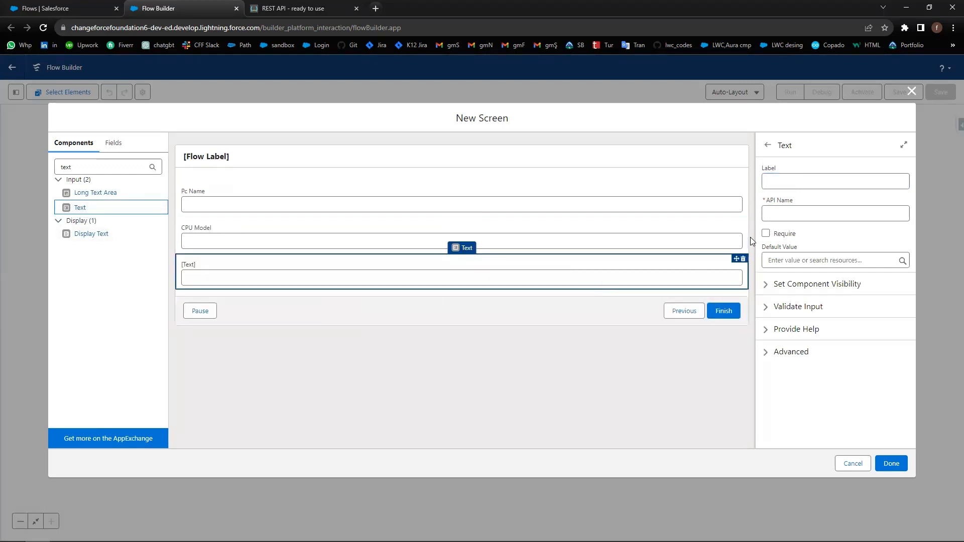
pyautogui.click(774, 181)
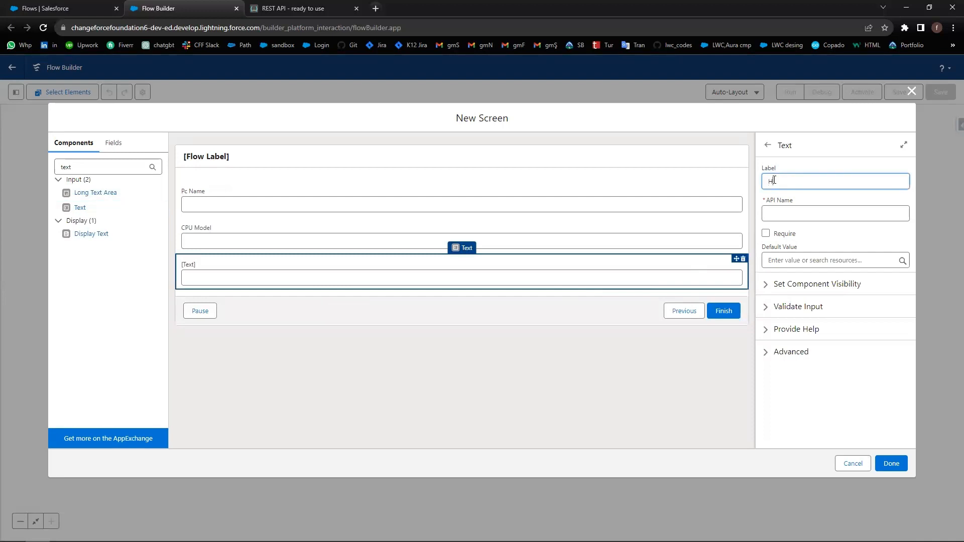
pyautogui.write('Hard Disk Size')
pyautogui.click(826, 196)
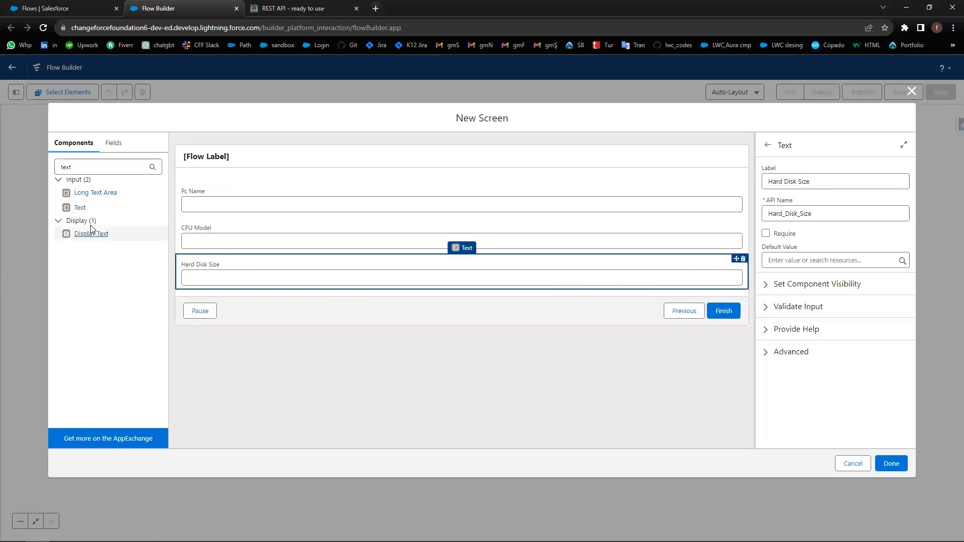
# Step: Find the Number component and add a number input labelled Price below Hard Disk Size
pyautogui.doubleClick(97, 168)
pyautogui.write('n')
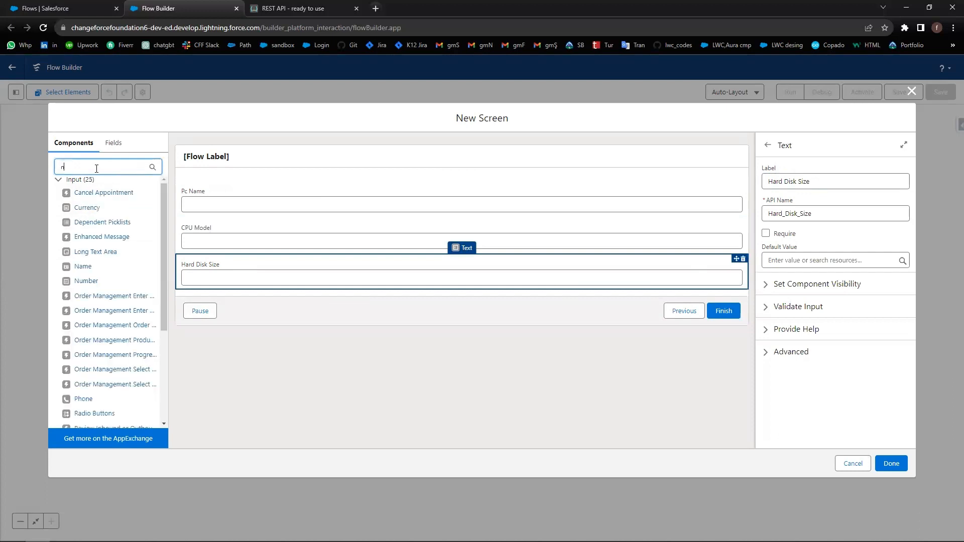
pyautogui.write('umber')
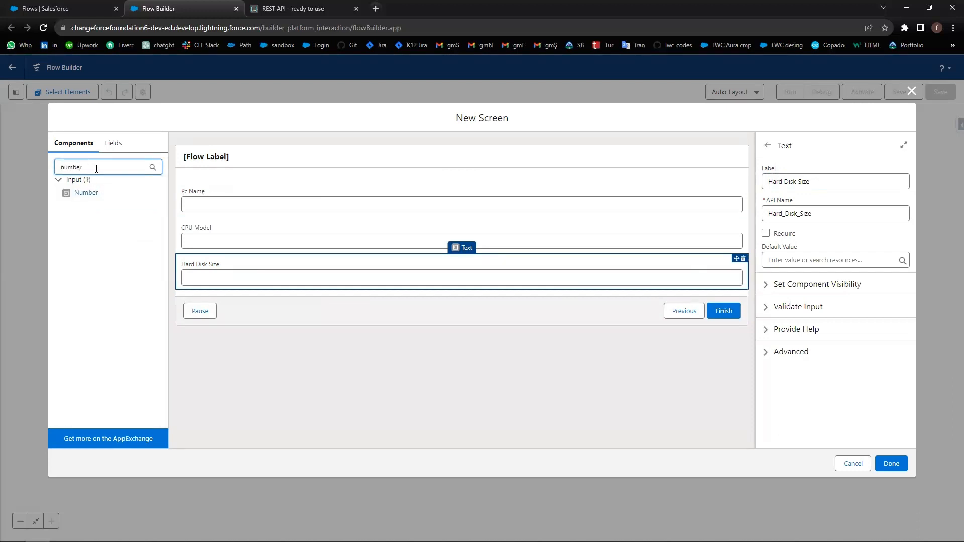
pyautogui.click(85, 193)
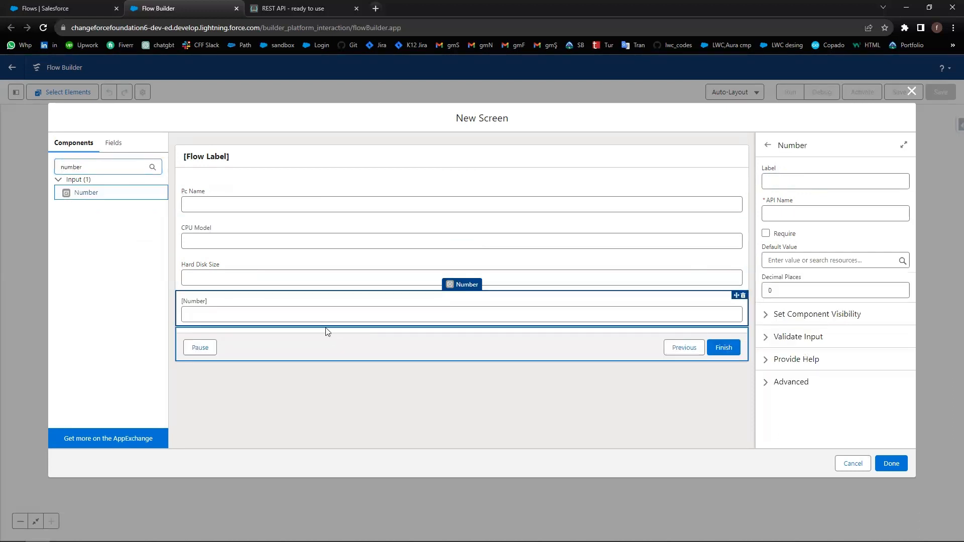
pyautogui.click(786, 180)
pyautogui.write('P')
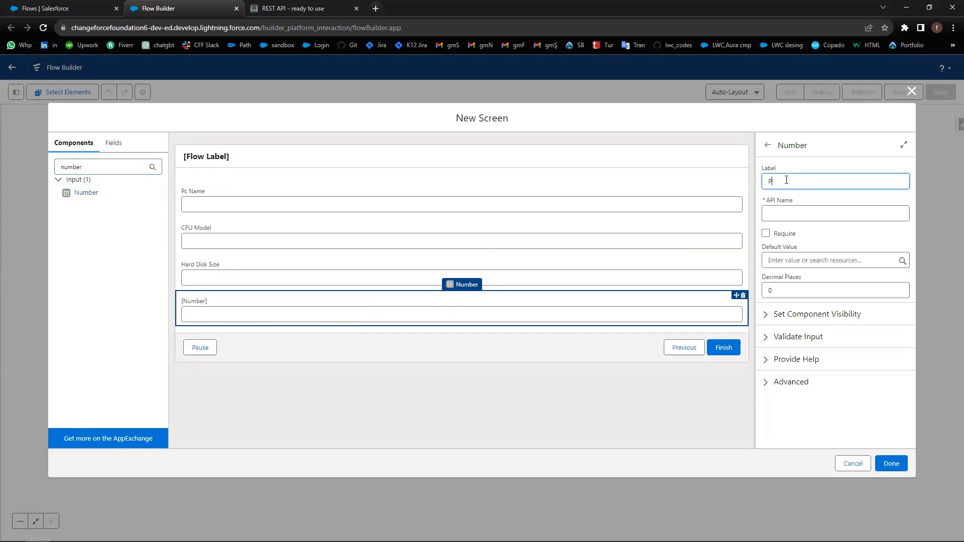
pyautogui.write('rice')
pyautogui.click(815, 203)
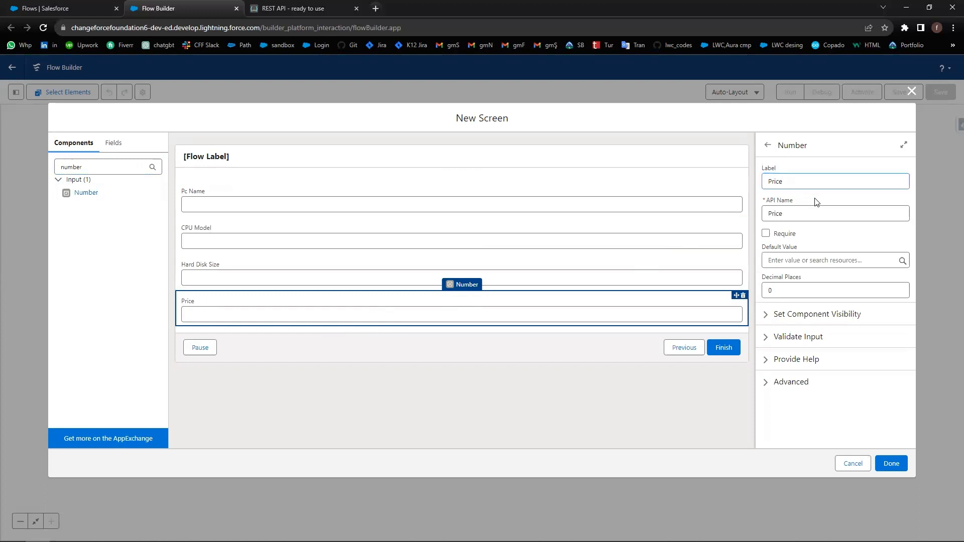
# Step: Add a second number input labelled Production Year below Price
pyautogui.click(86, 193)
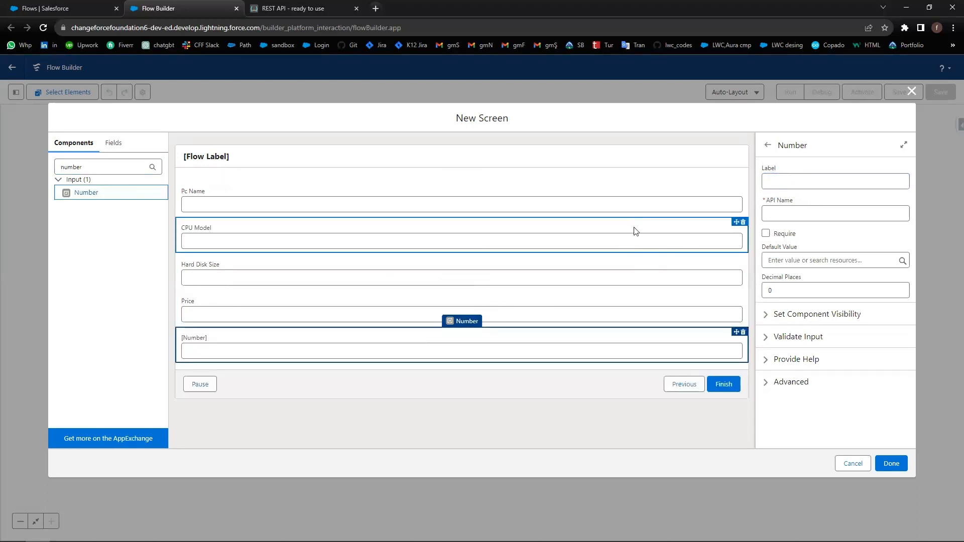
pyautogui.click(778, 180)
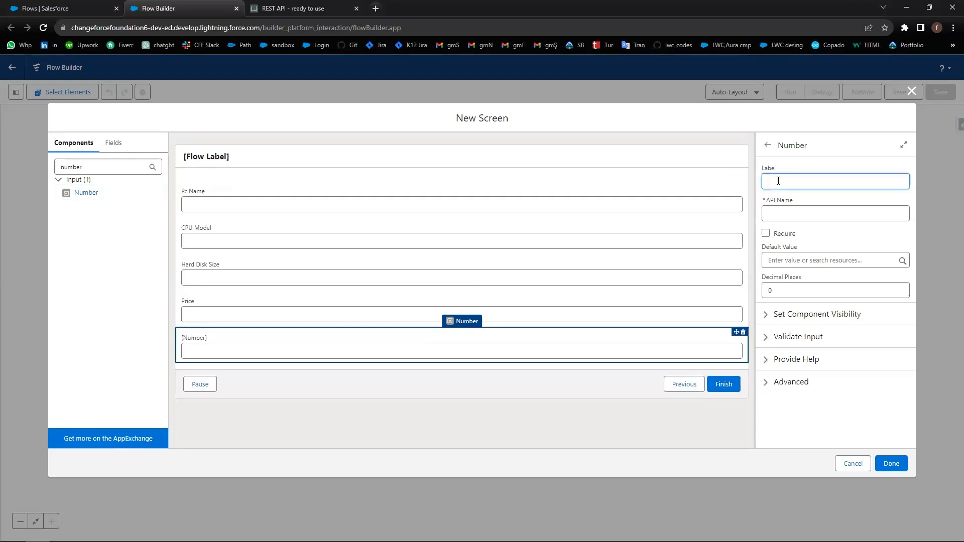
pyautogui.write('Production Year')
pyautogui.click(829, 239)
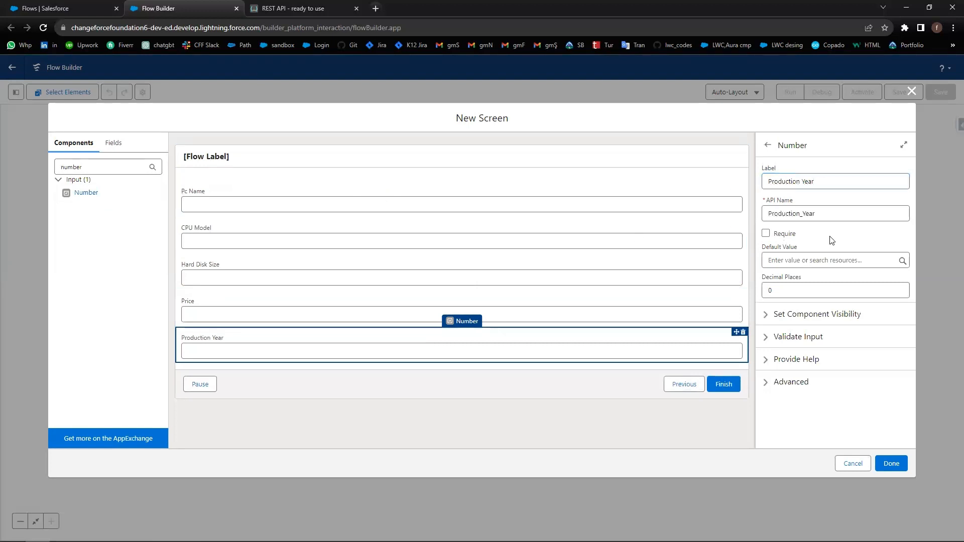
# Step: Label the screen itself "PC information to be Posted", with the matching API name
pyautogui.click(303, 162)
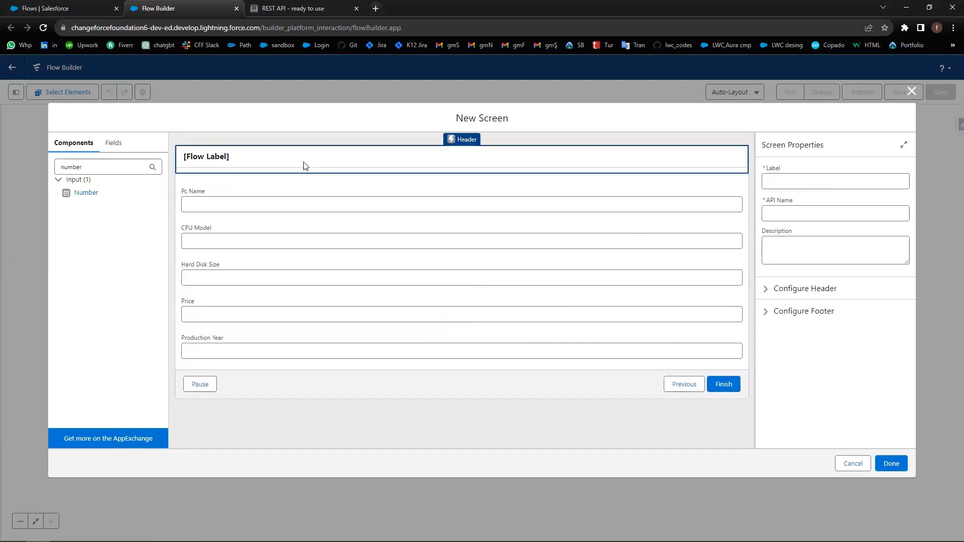
pyautogui.click(797, 183)
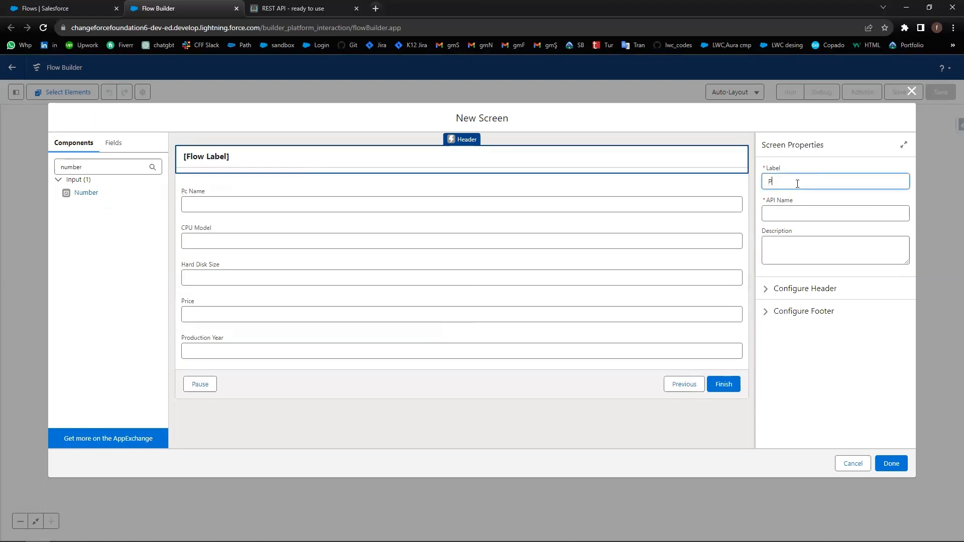
pyautogui.write('PC information to be Posted')
pyautogui.click(843, 231)
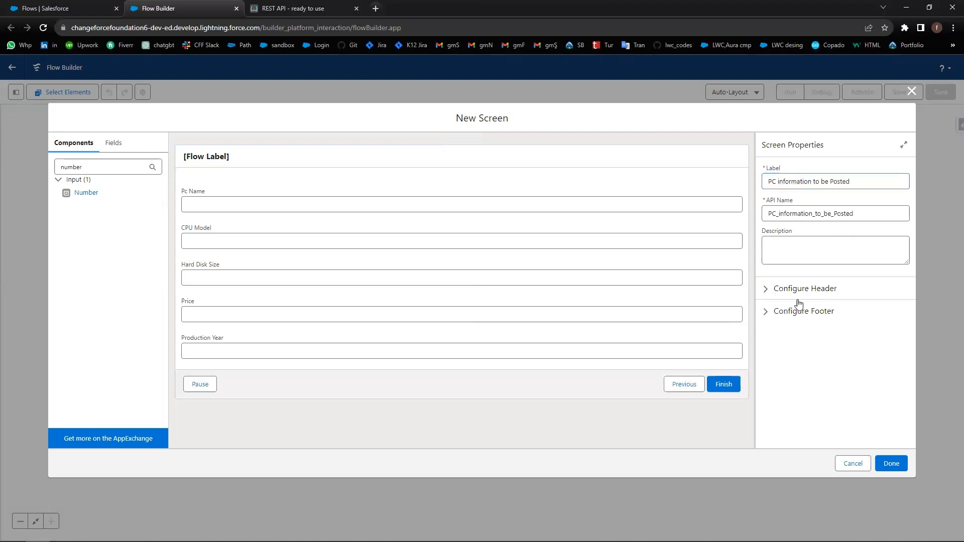
# Step: Give the screen footer's Next or Finish button the custom label Post
pyautogui.click(763, 314)
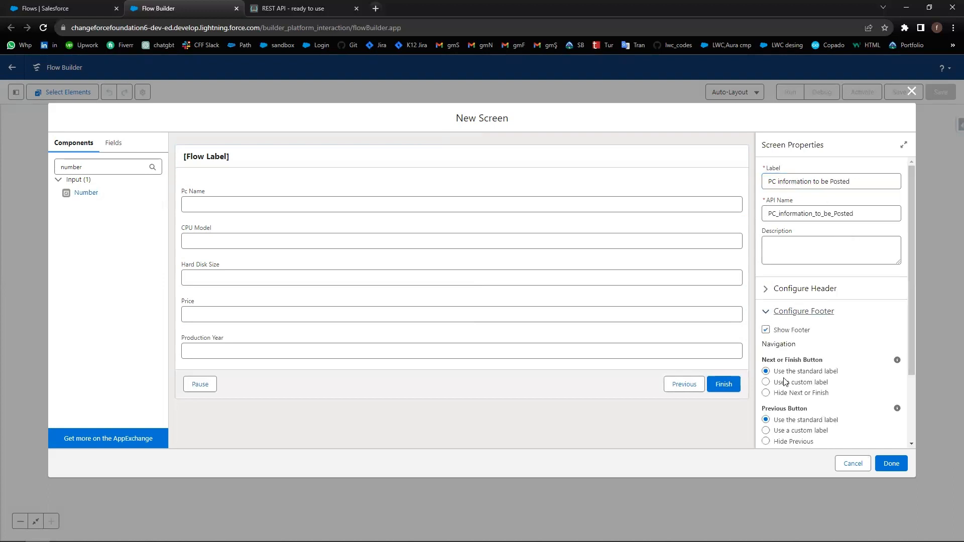
pyautogui.scroll(-1, 787, 390)
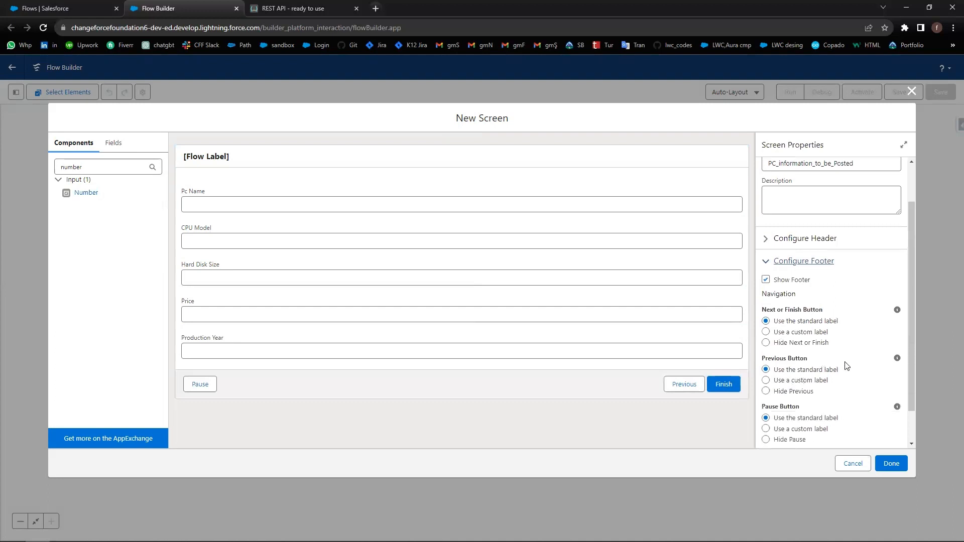
pyautogui.click(770, 332)
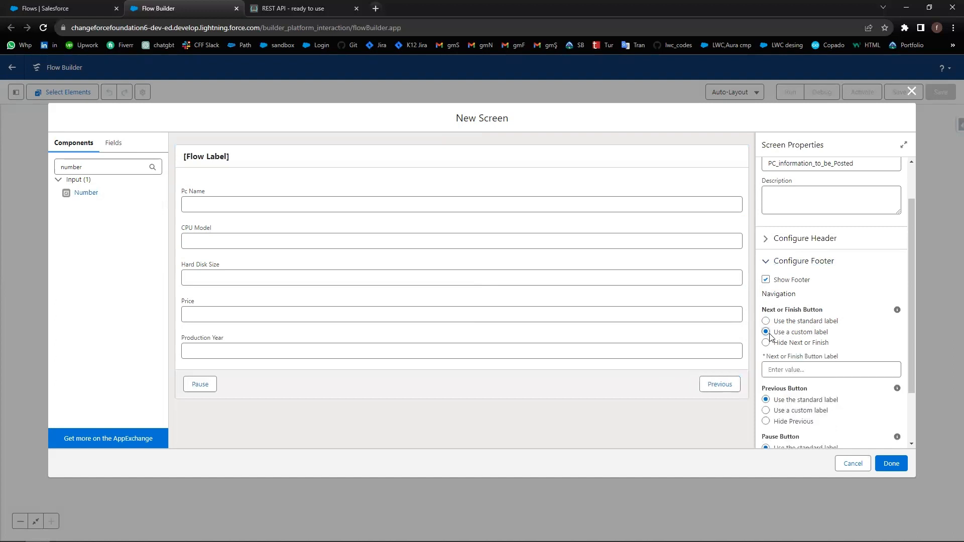
pyautogui.click(791, 369)
pyautogui.write('Post')
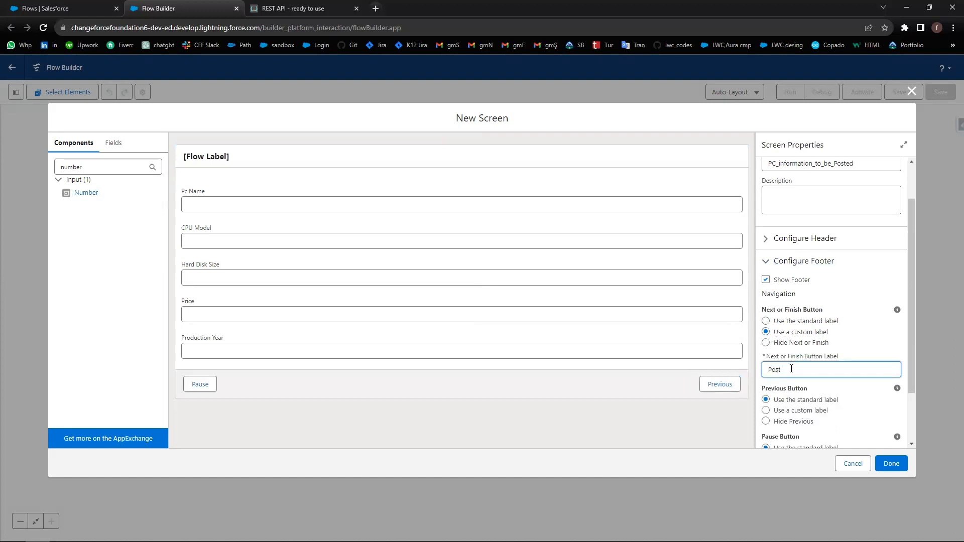
# Step: Hide the footer's Previous and Pause buttons and finish the screen element
pyautogui.scroll(-2, 791, 369)
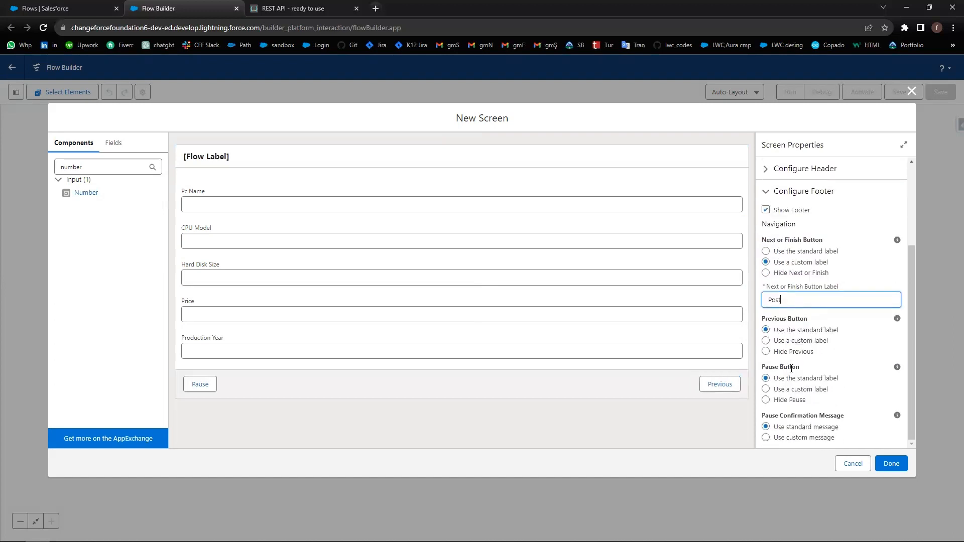
pyautogui.click(766, 351)
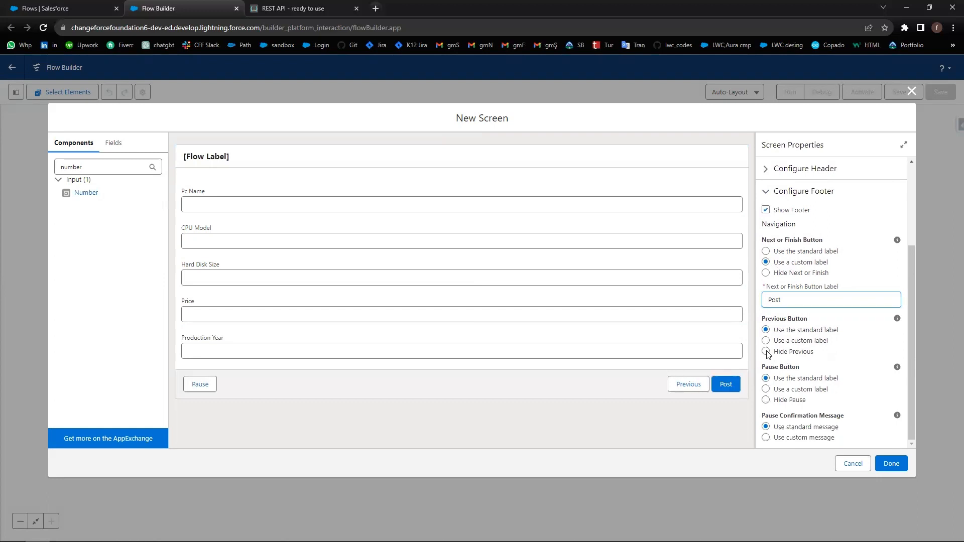
pyautogui.click(773, 401)
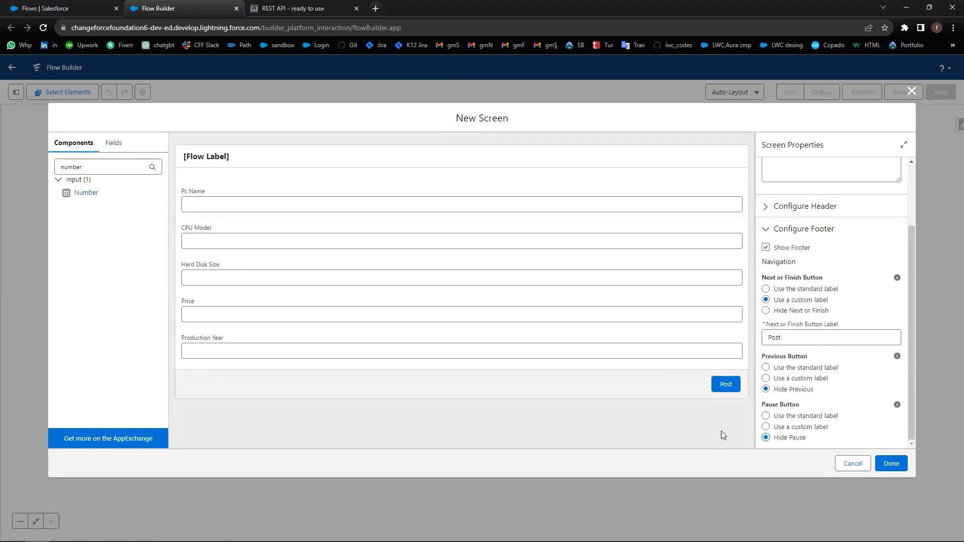
pyautogui.click(891, 465)
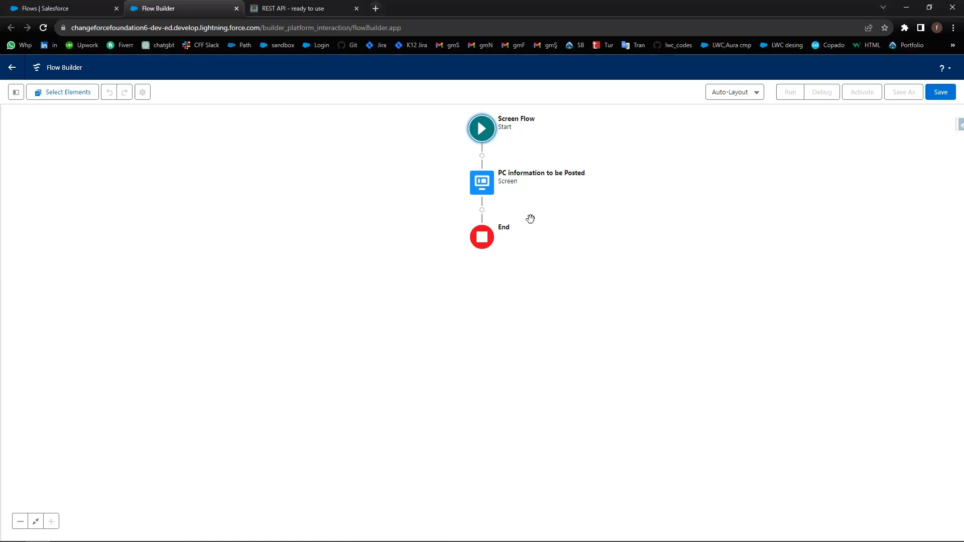
# Step: Add an Action element after the PC information screen and start creating a new HTTP callout for it
pyautogui.click(481, 211)
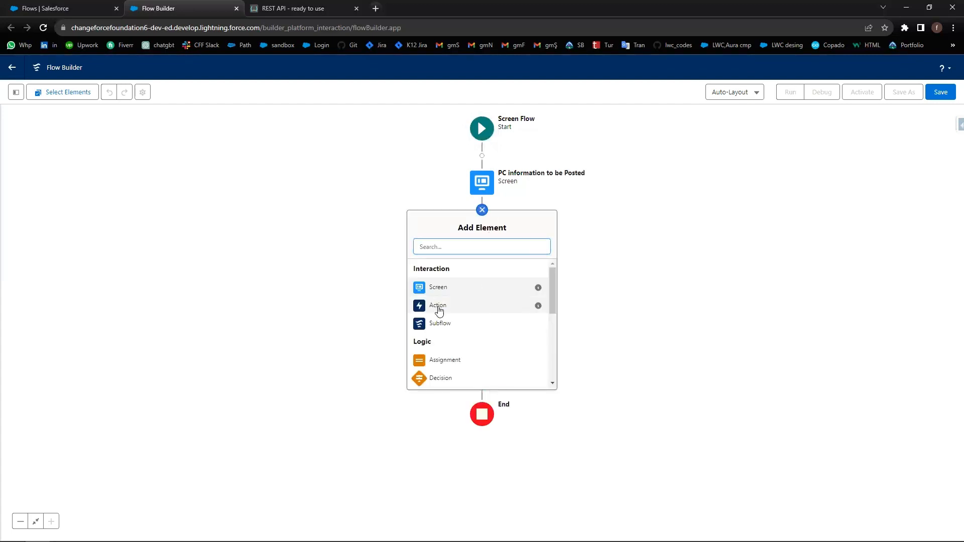
pyautogui.click(438, 308)
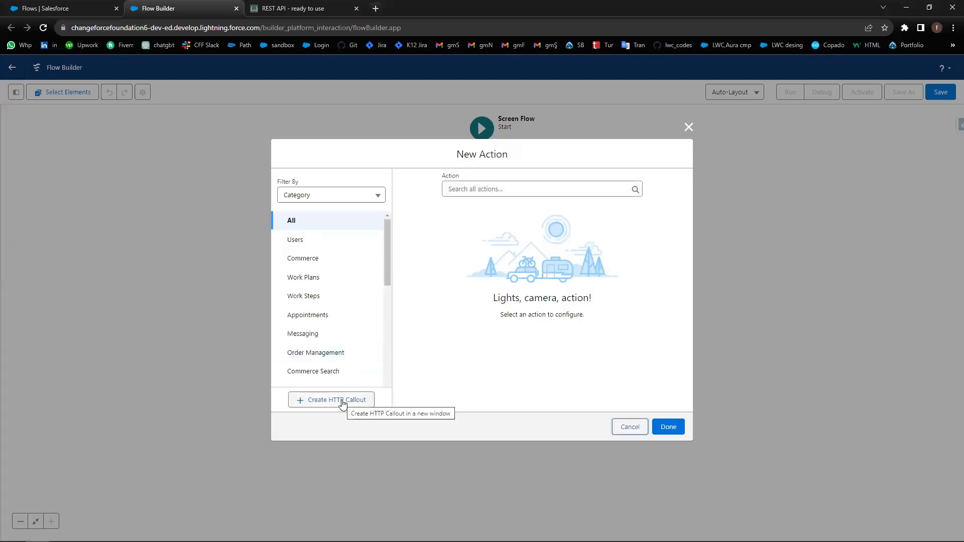
pyautogui.click(342, 402)
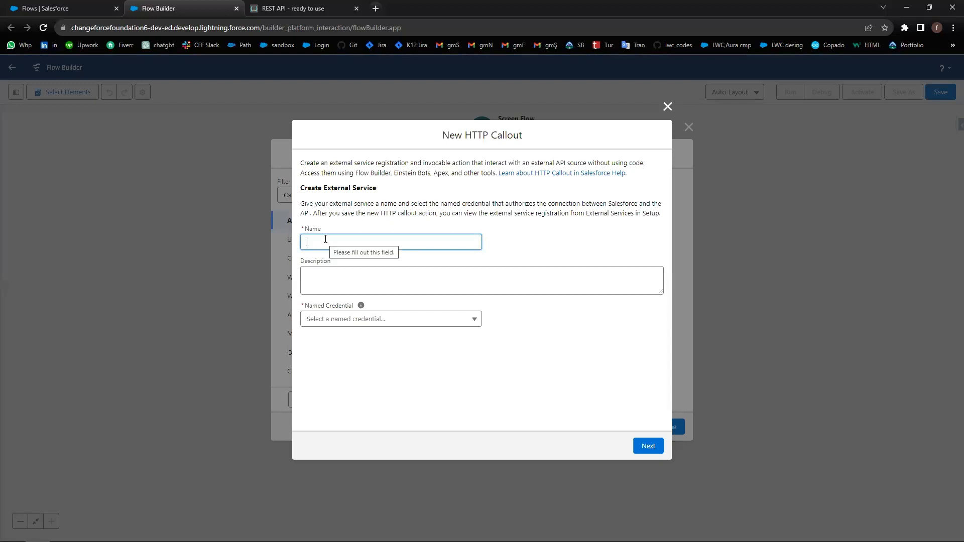
# Step: Name the external service RestAPIPost, assign it the Rest API NC named credential, and continue to the invocable action setup
pyautogui.write('Rest')
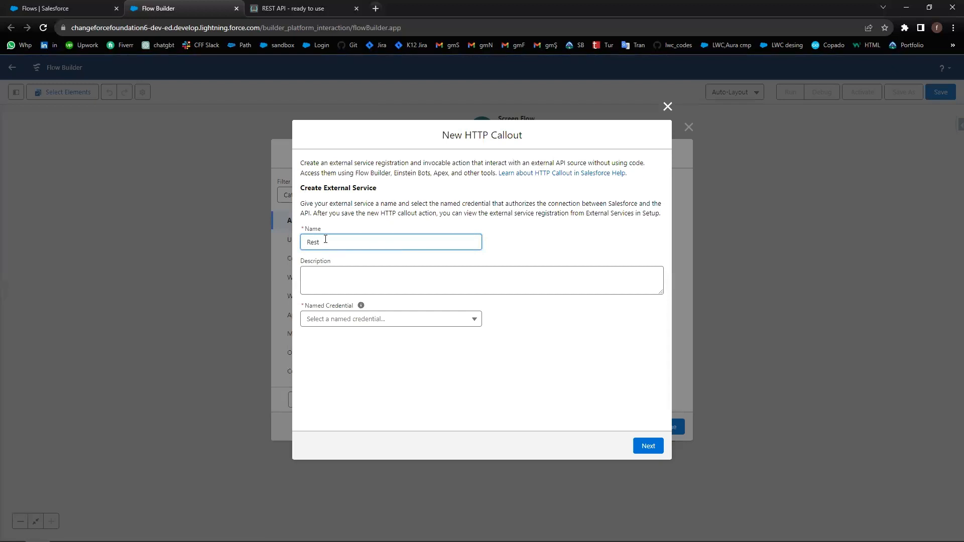
pyautogui.write('APIPost')
pyautogui.click(513, 252)
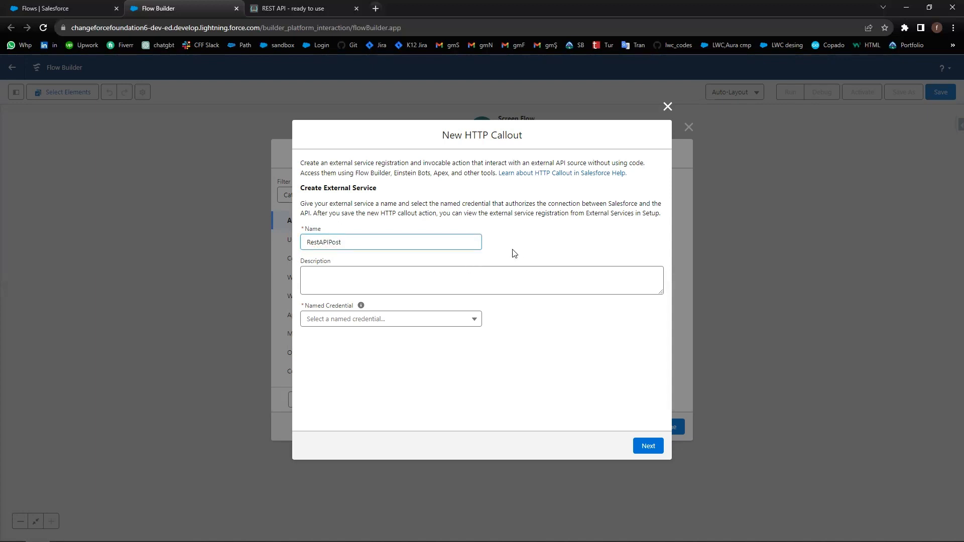
pyautogui.click(366, 324)
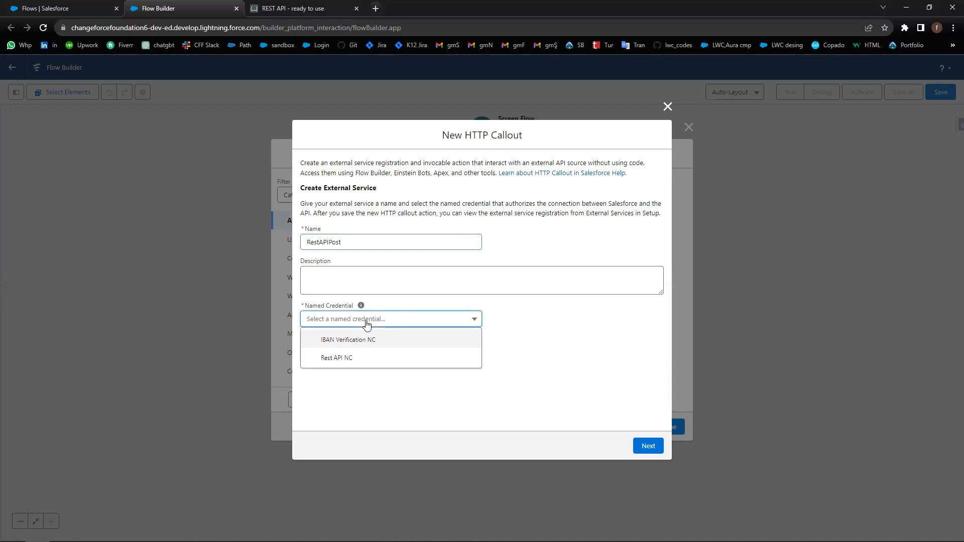
pyautogui.click(338, 360)
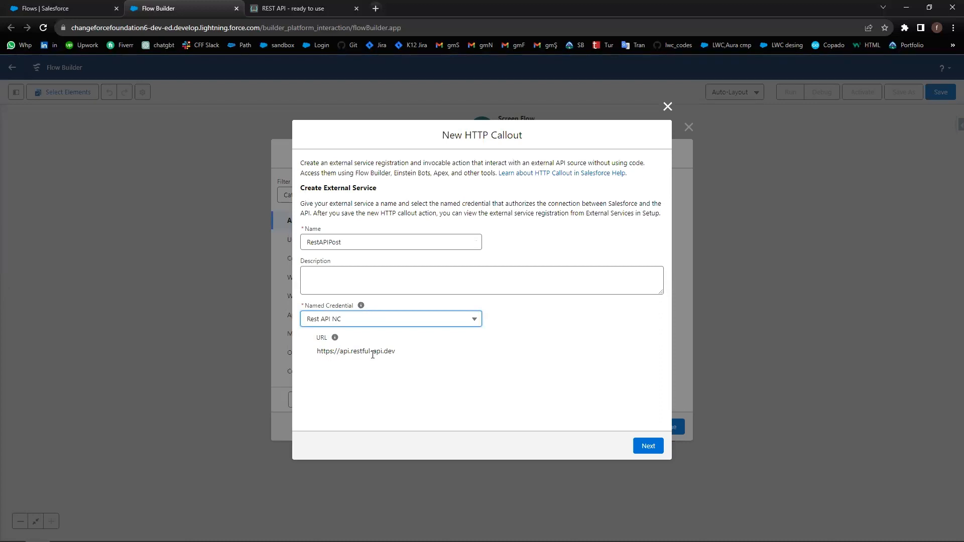
pyautogui.click(651, 448)
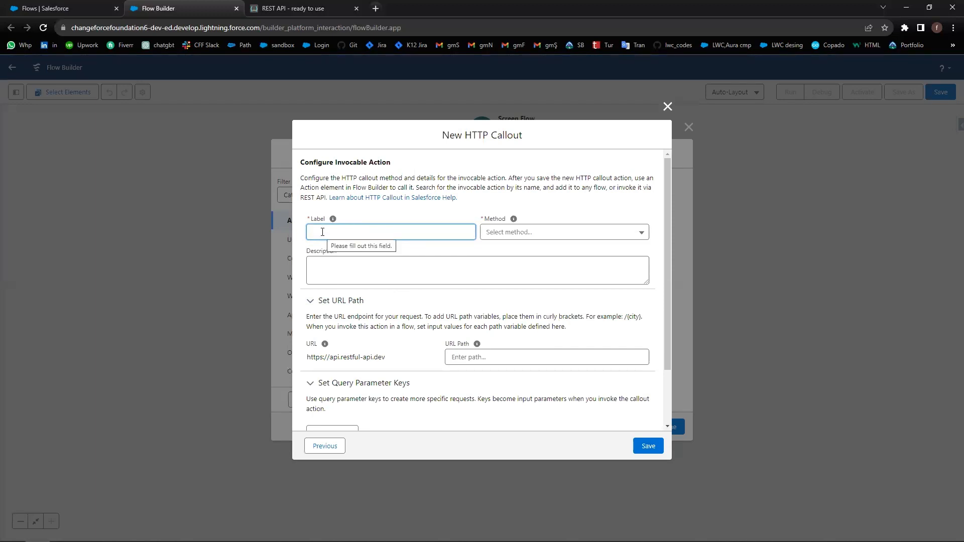
# Step: Label the invocable action RestAPIPostInvocable and set its method to POST
pyautogui.write('RestAPI')
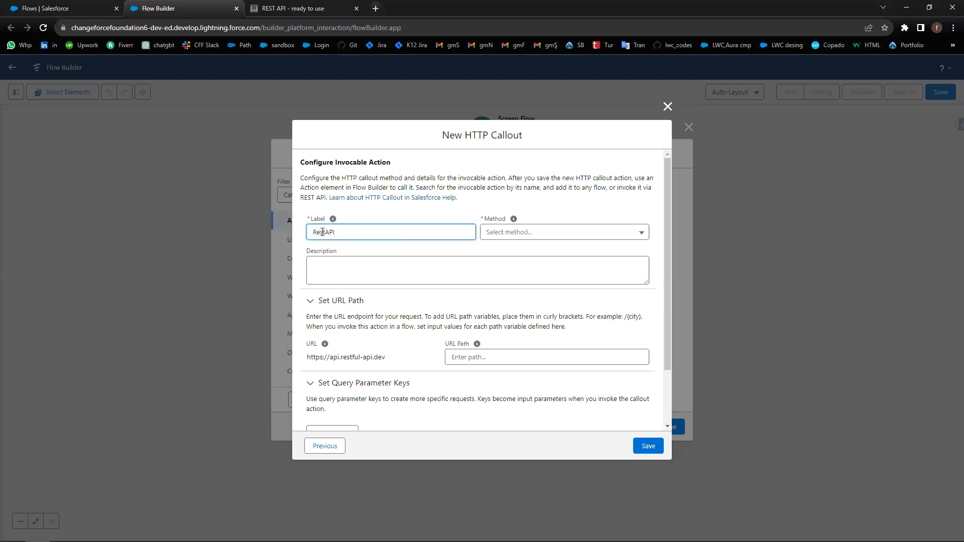
pyautogui.write('PostInvocable')
pyautogui.click(557, 241)
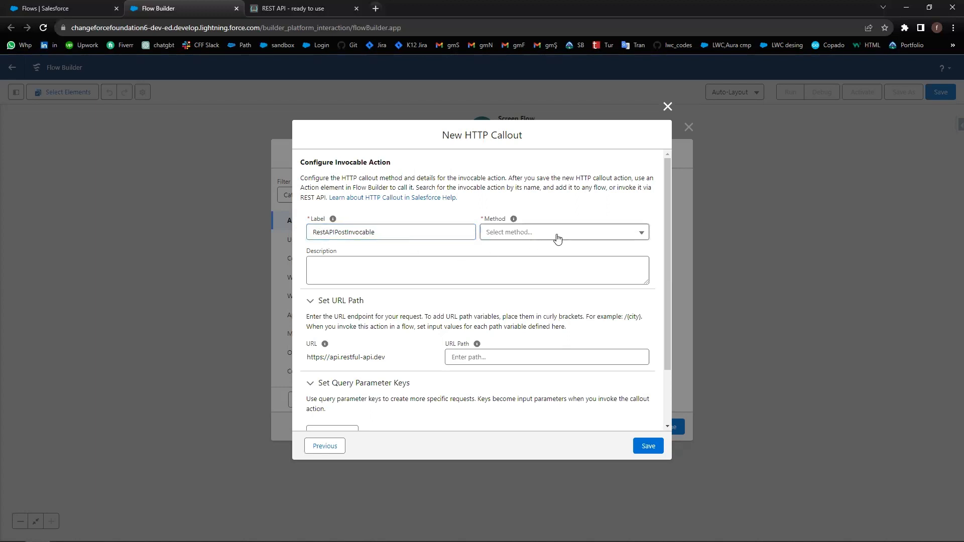
pyautogui.click(513, 271)
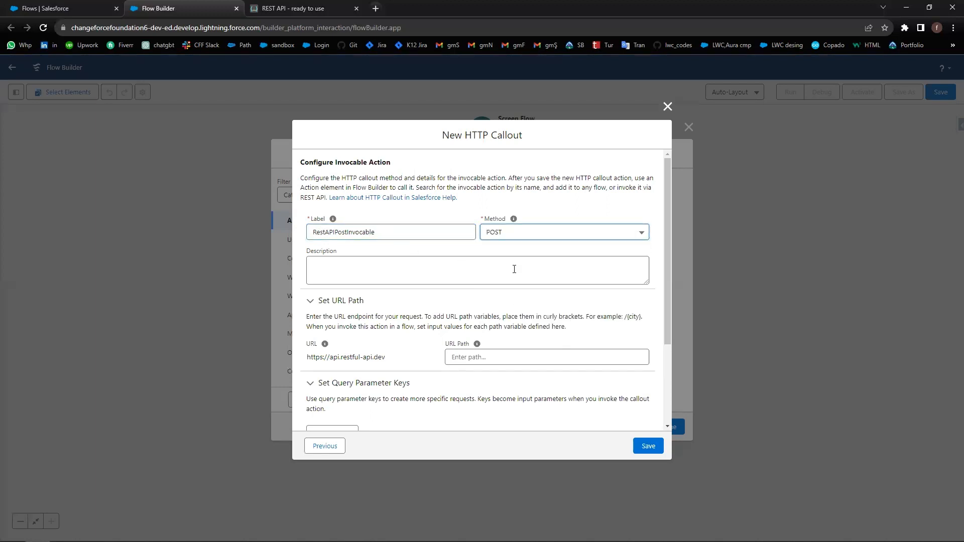
pyautogui.click(423, 301)
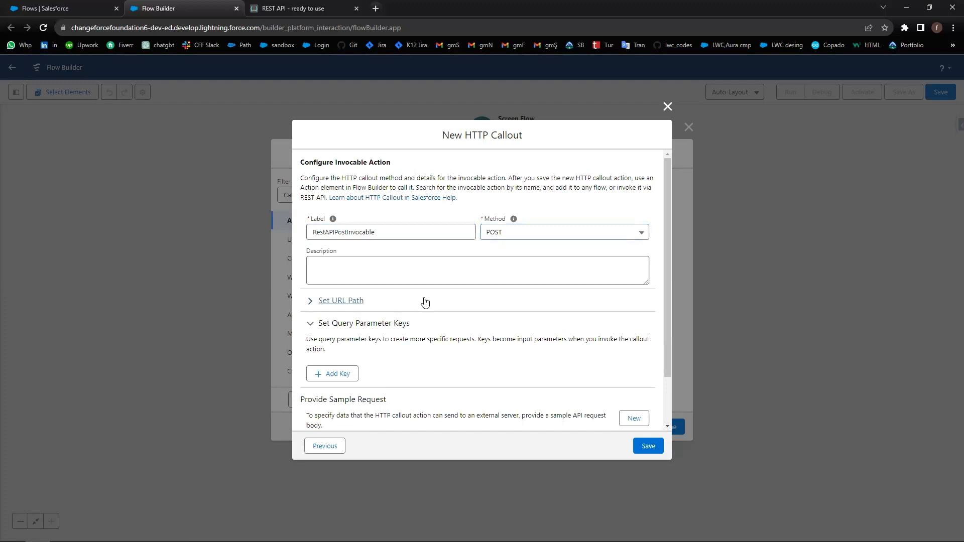
pyautogui.click(309, 304)
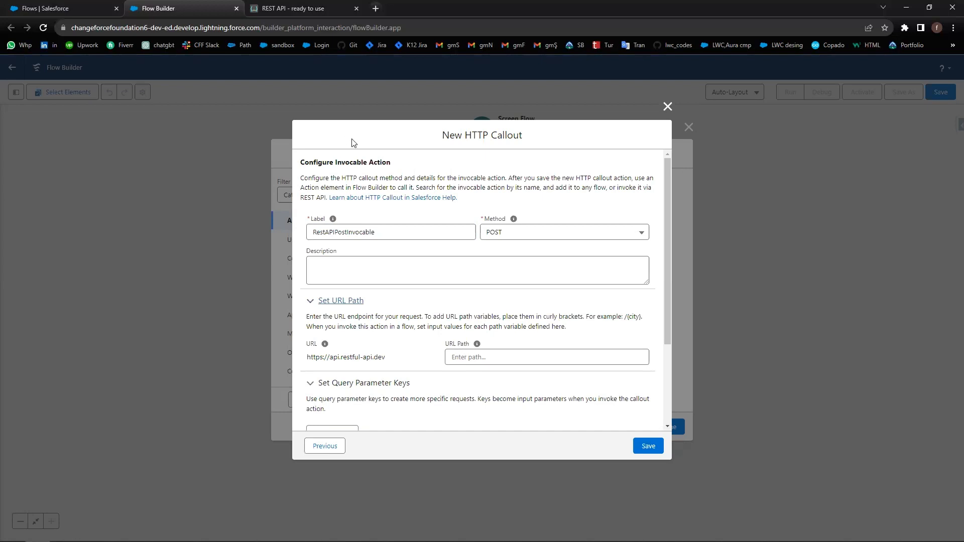
# Step: Copy /objects from the Add Object request URL on the restful-api.dev page into the callout's URL path
pyautogui.click(300, 9)
pyautogui.scroll(2, 449, 293)
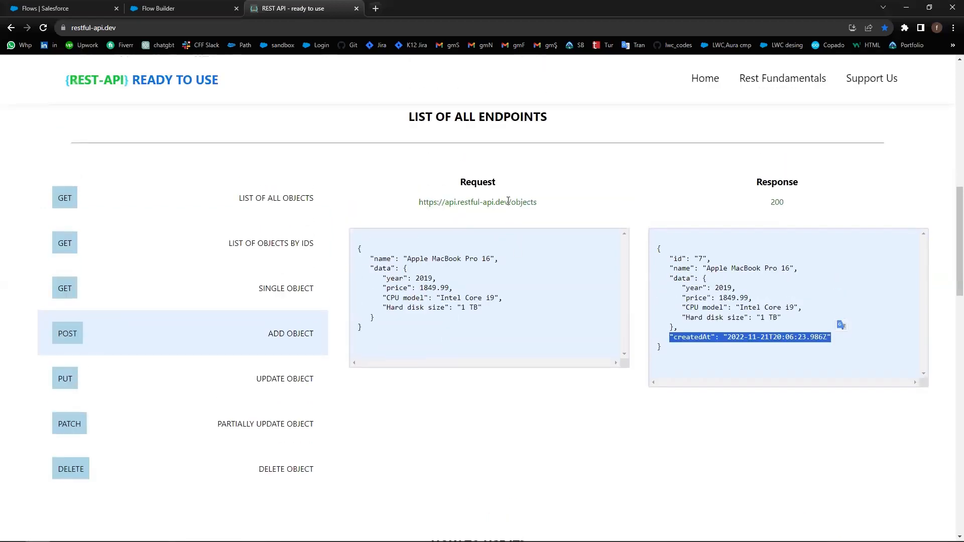
pyautogui.moveTo(508, 202); pyautogui.dragTo(414, 204)
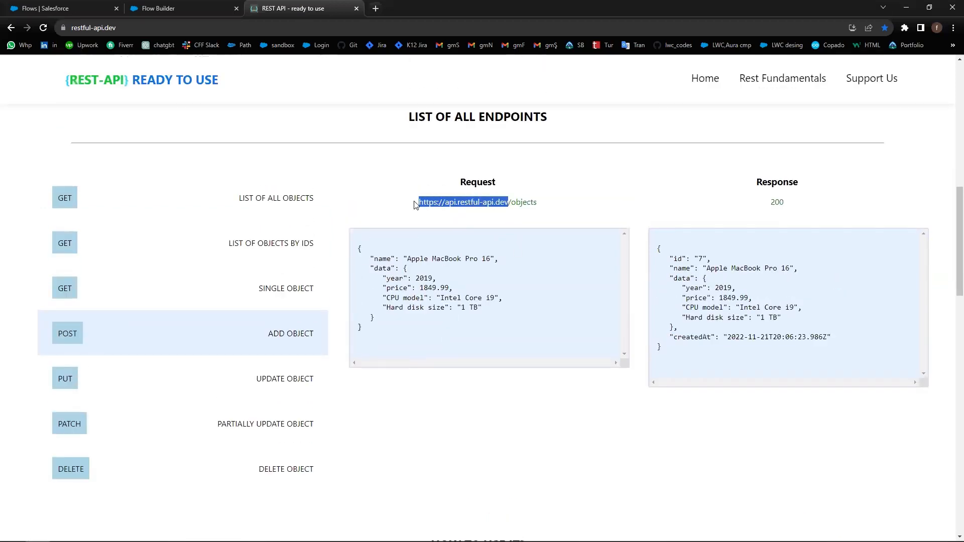
pyautogui.click(508, 202)
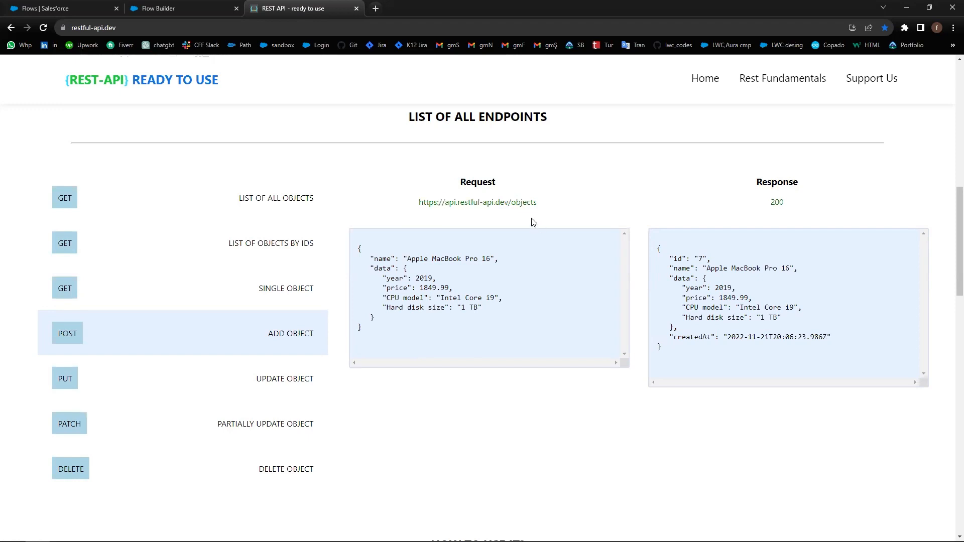
pyautogui.moveTo(508, 202); pyautogui.dragTo(541, 203)
pyautogui.hotkey('ctrl', 'c')
pyautogui.click(191, 9)
pyautogui.click(477, 350)
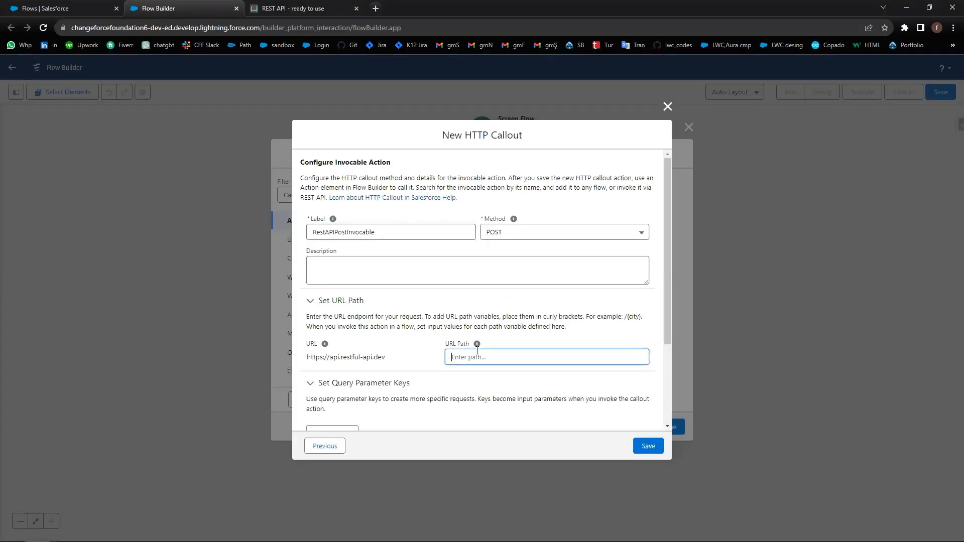
pyautogui.hotkey('ctrl', 'v')
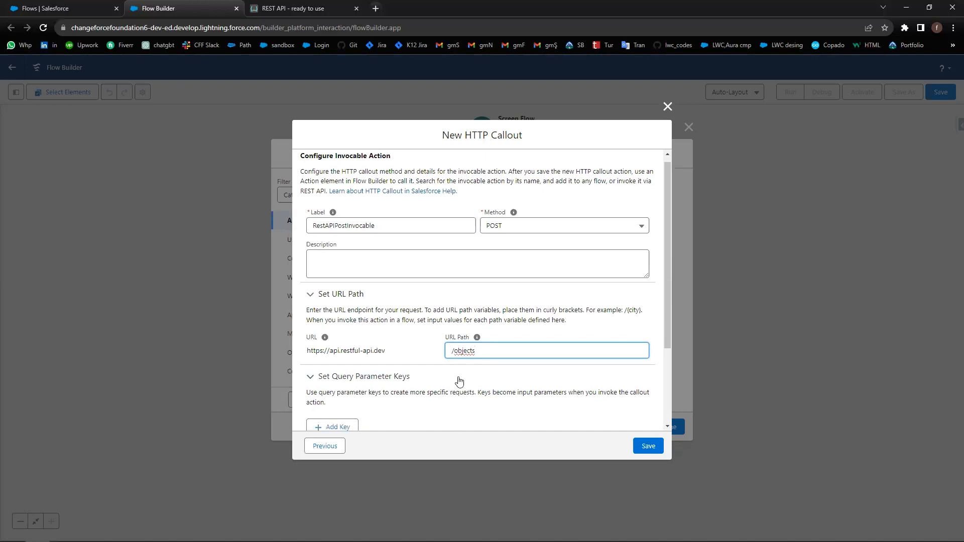
# Step: Provide the Add Object request JSON from restful-api.dev as the callout's sample request, review its data structure, and accept it
pyautogui.scroll(-2, 460, 383)
pyautogui.scroll(-1, 460, 382)
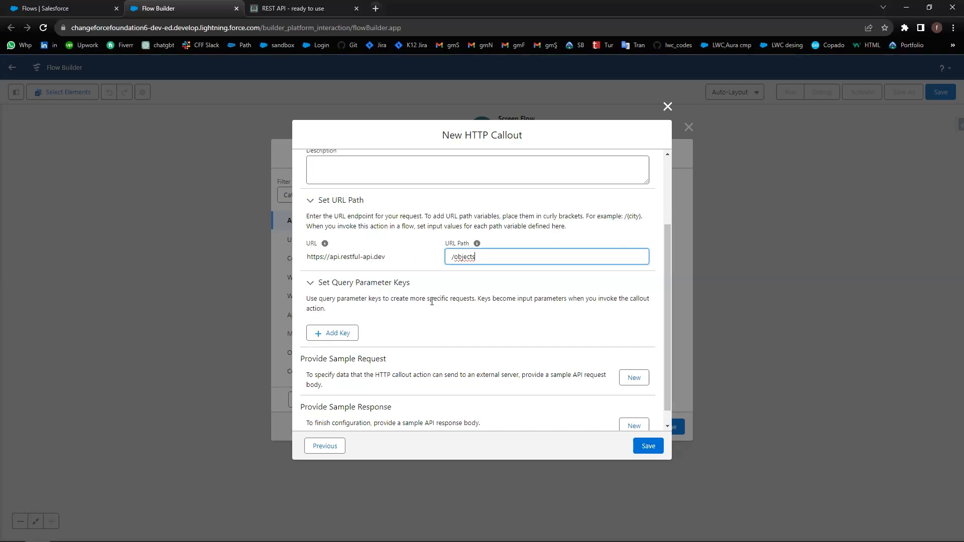
pyautogui.scroll(-1, 431, 301)
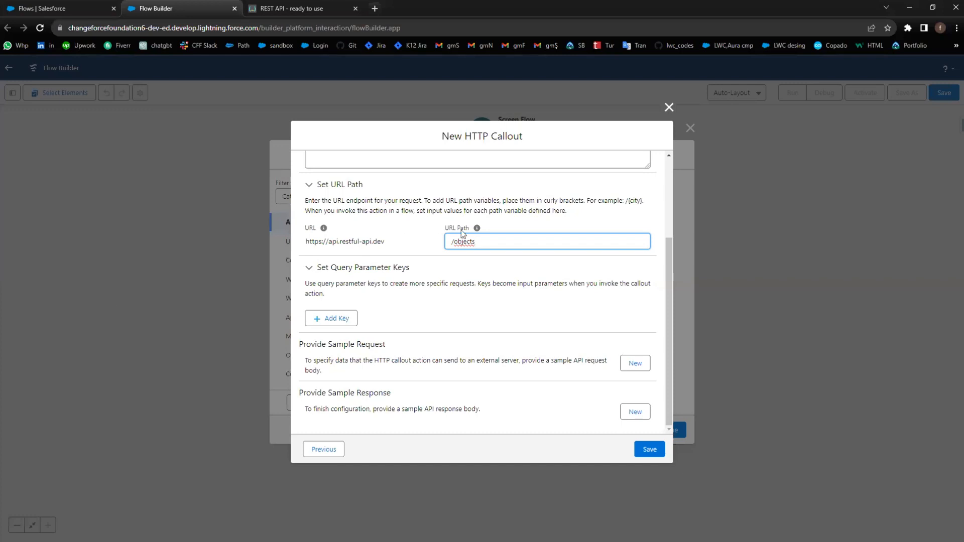
pyautogui.click(307, 15)
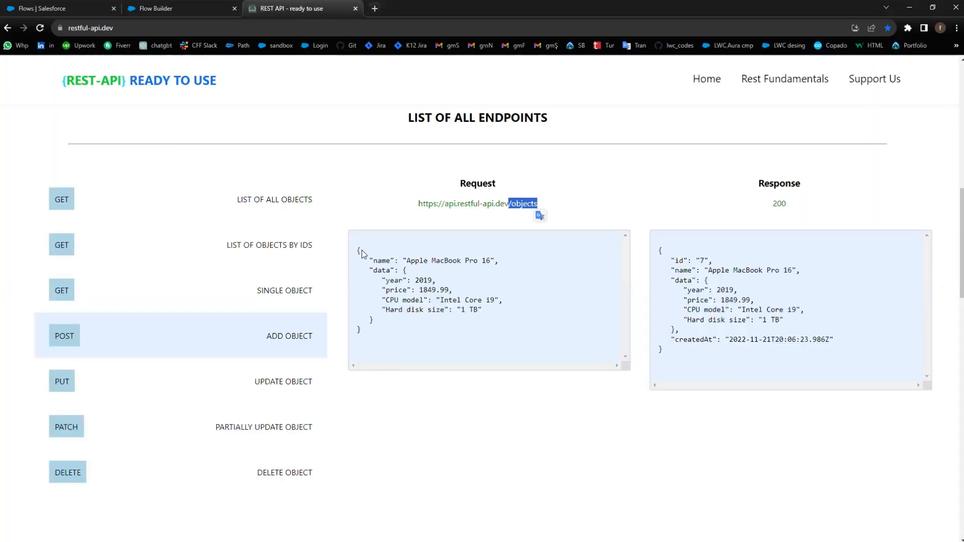
pyautogui.moveTo(357, 250); pyautogui.dragTo(385, 328)
pyautogui.hotkey('ctrl', 'c')
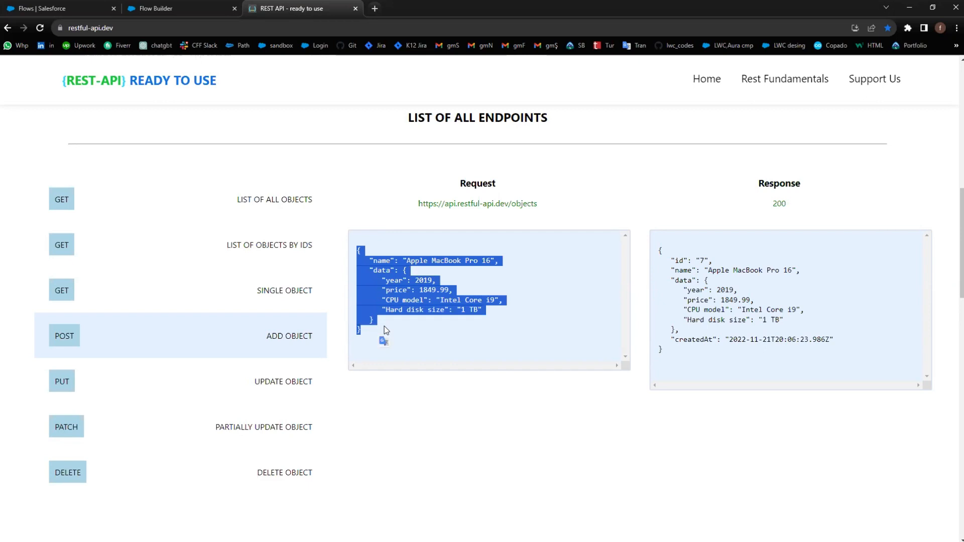
pyautogui.click(182, 7)
pyautogui.click(637, 365)
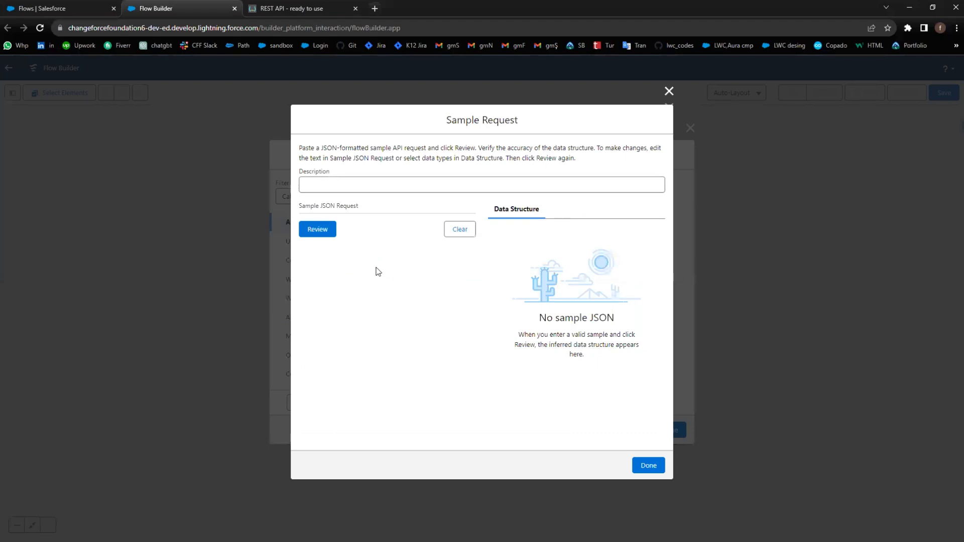
pyautogui.hotkey('ctrl', 'v')
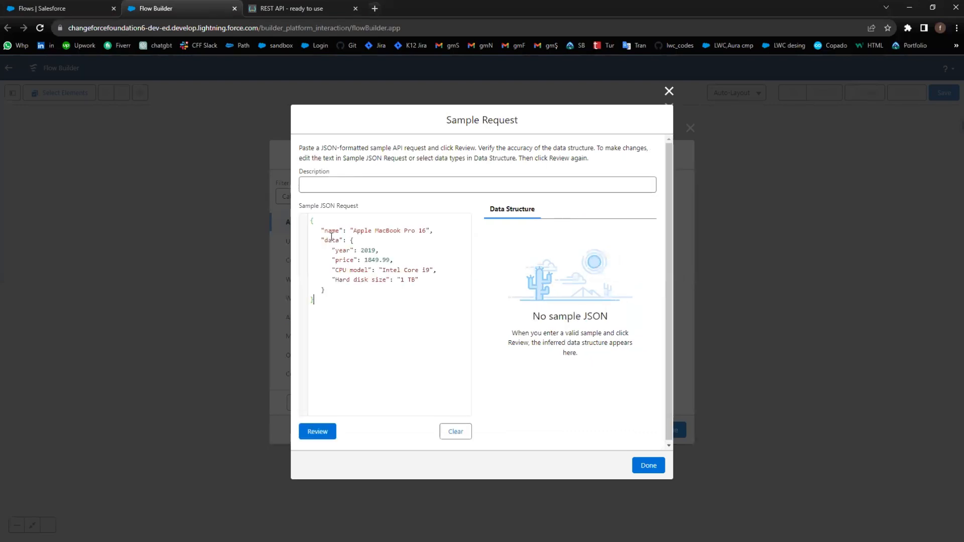
pyautogui.click(316, 432)
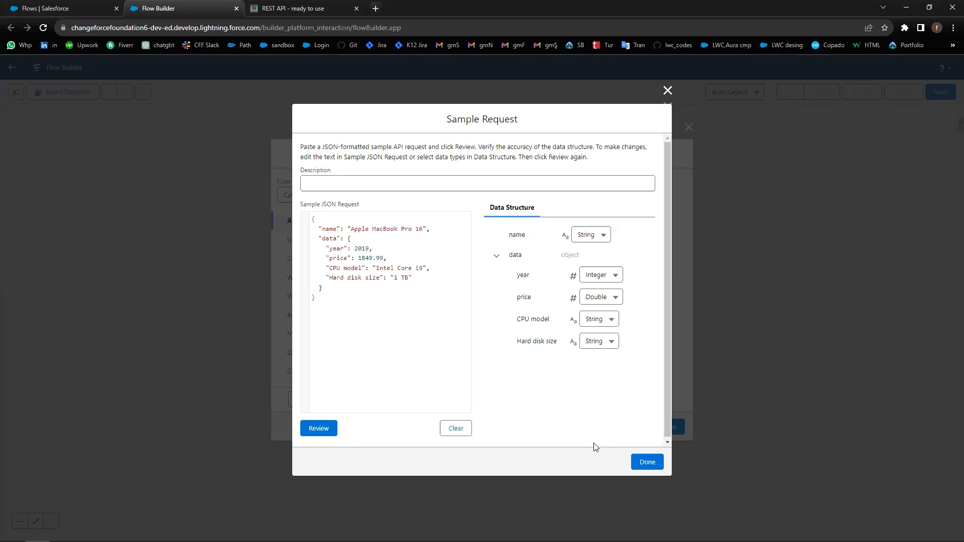
pyautogui.click(655, 462)
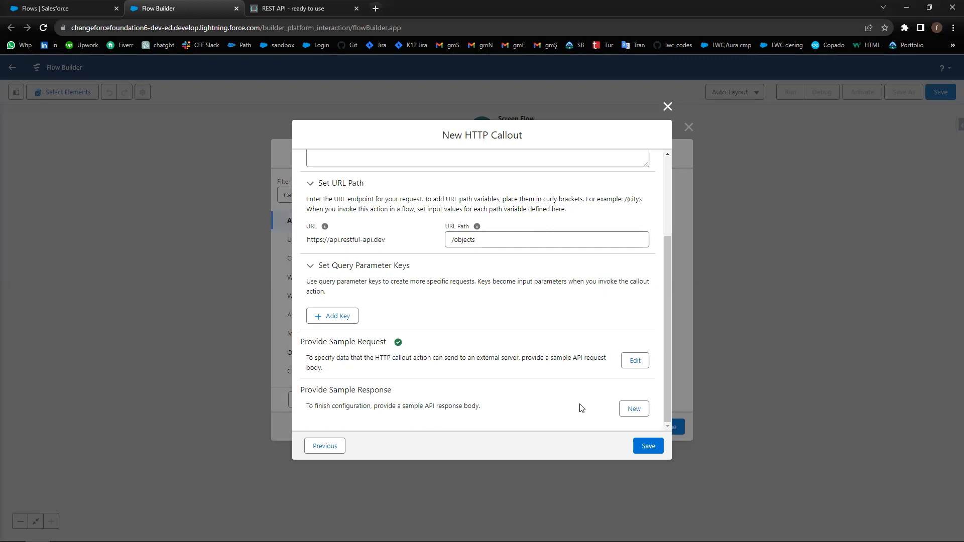
# Step: Provide the Add Object response JSON from restful-api.dev as the callout's sample response, review its data structure, and accept it
pyautogui.click(634, 410)
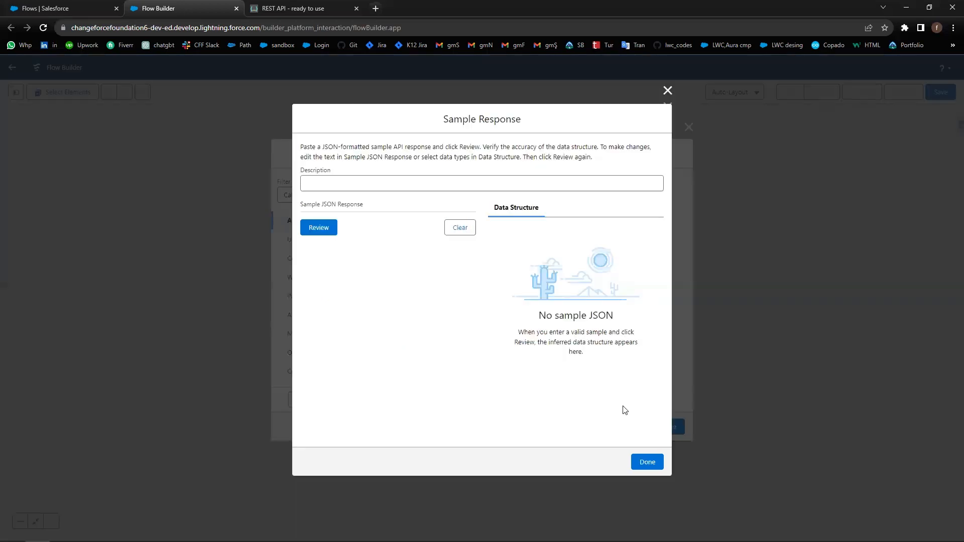
pyautogui.click(295, 7)
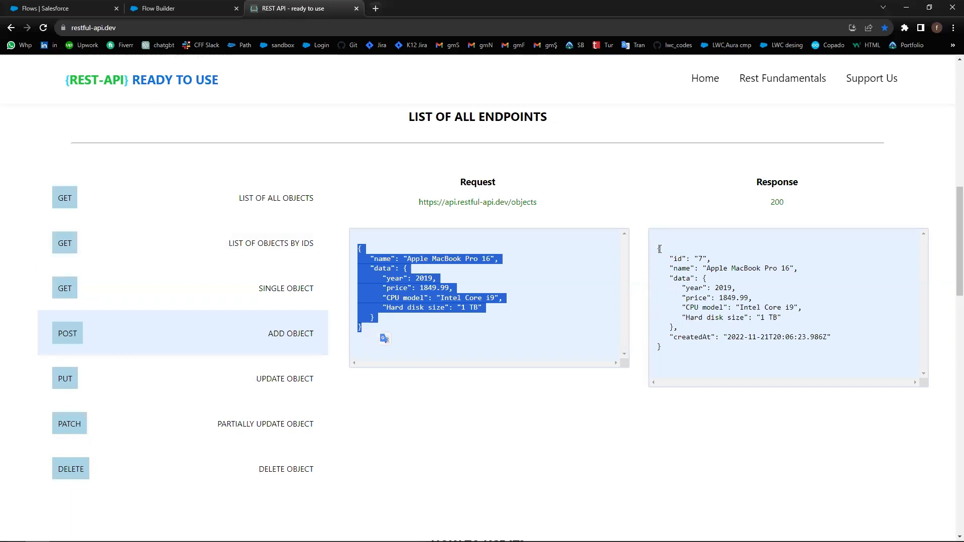
pyautogui.moveTo(658, 249); pyautogui.dragTo(698, 349)
pyautogui.hotkey('ctrl', 'c')
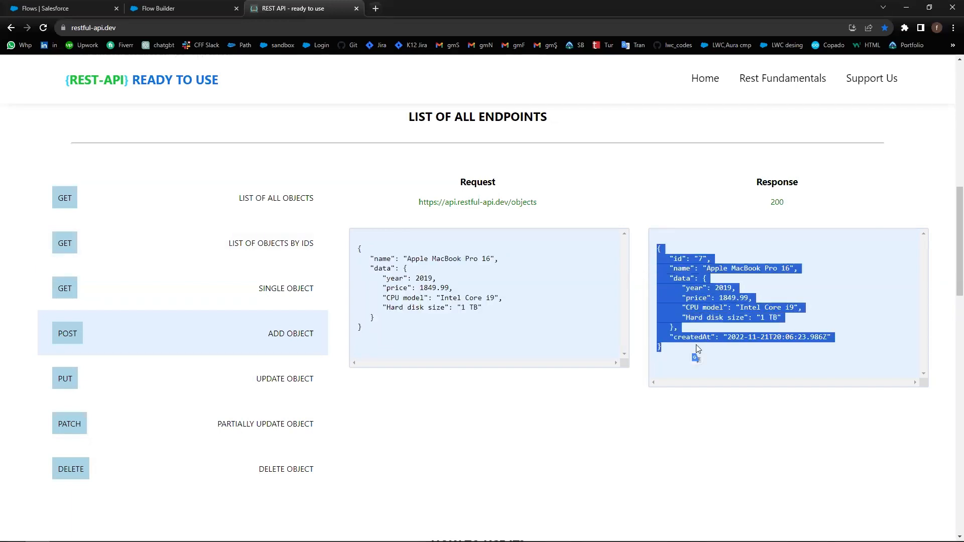
pyautogui.click(206, 15)
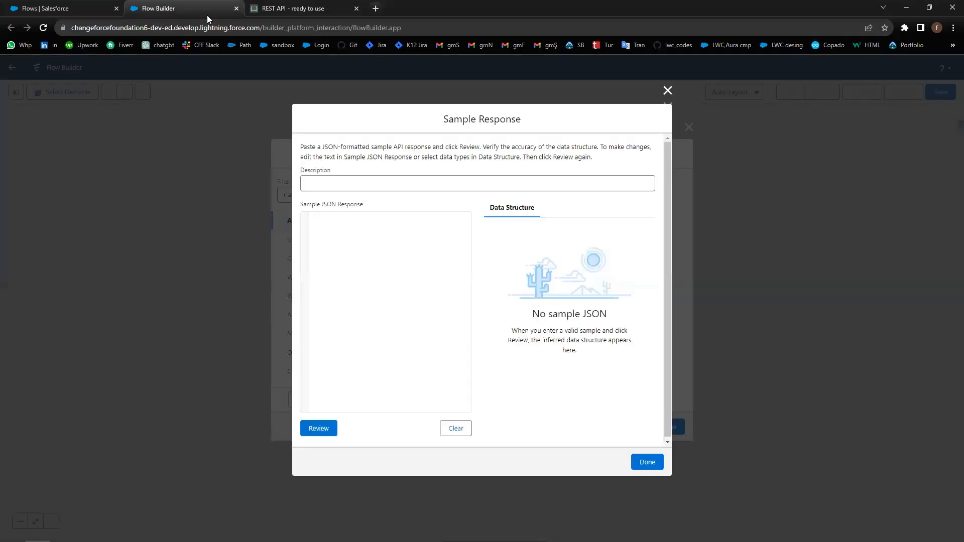
pyautogui.click(336, 237)
pyautogui.hotkey('ctrl', 'v')
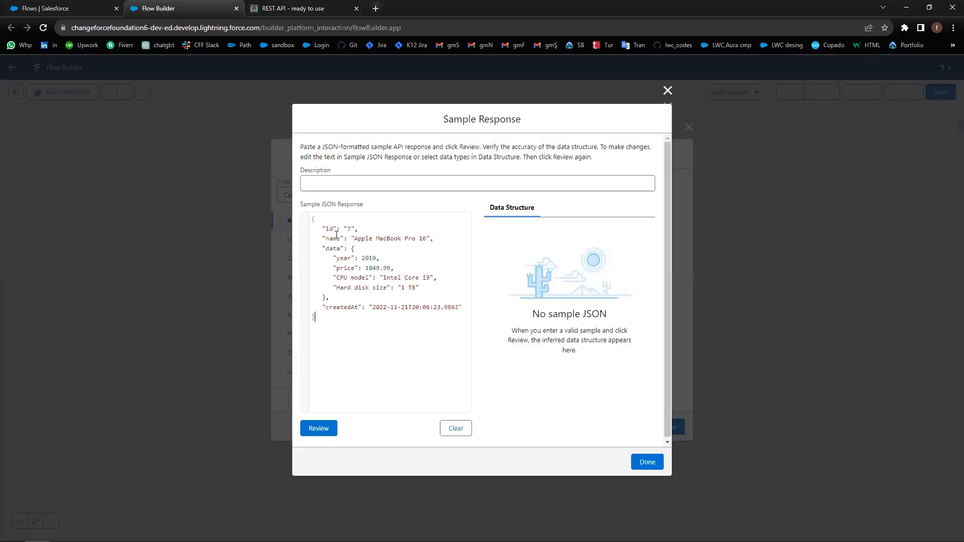
pyautogui.click(332, 428)
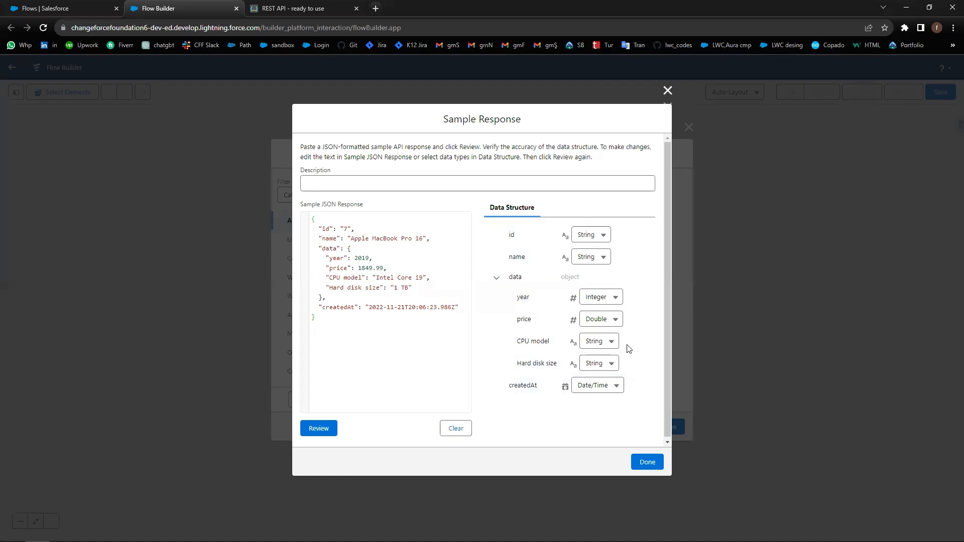
pyautogui.click(648, 462)
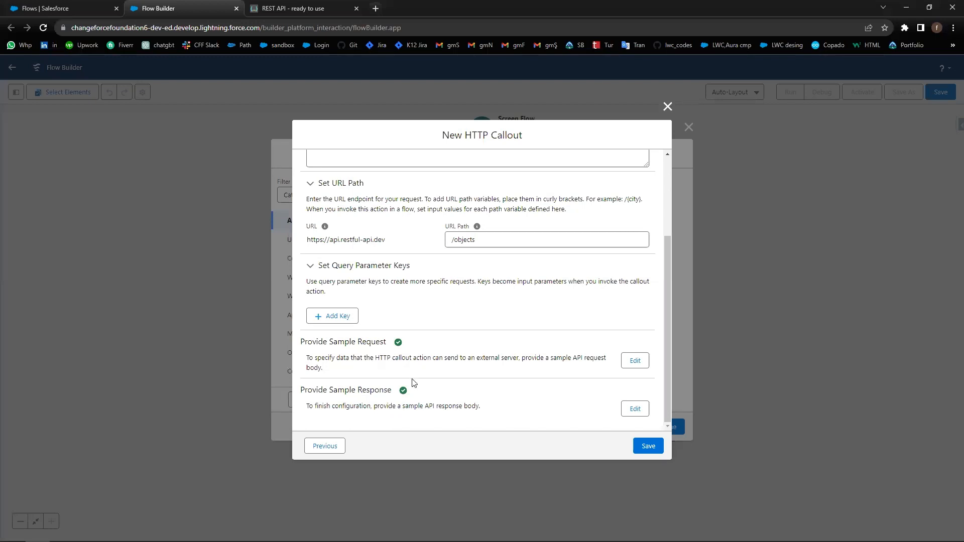
# Step: Check the invocable action's configuration and save the new HTTP callout
pyautogui.scroll(3, 413, 384)
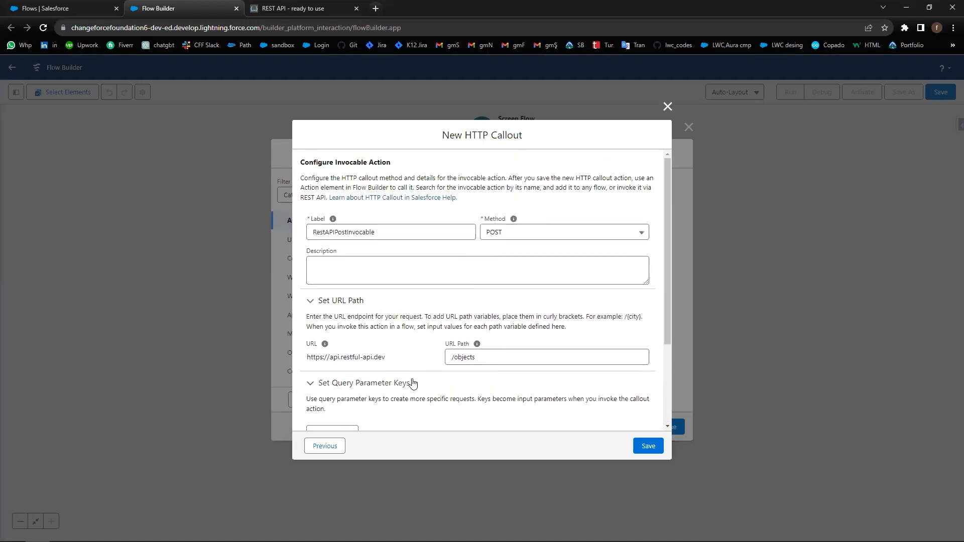
pyautogui.scroll(-3, 413, 383)
pyautogui.click(653, 450)
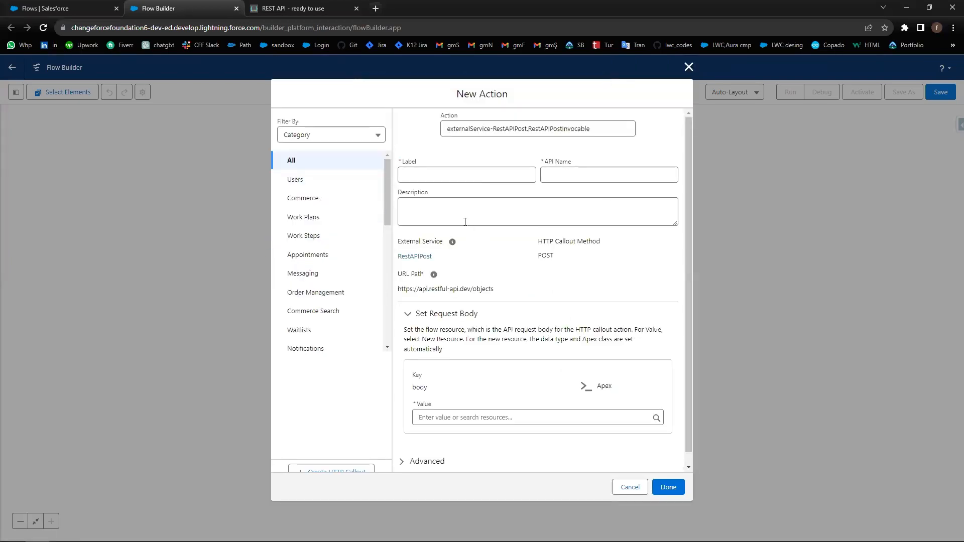
# Step: Label the new RestAPIPost callout action "Http Post Action"
pyautogui.click(423, 176)
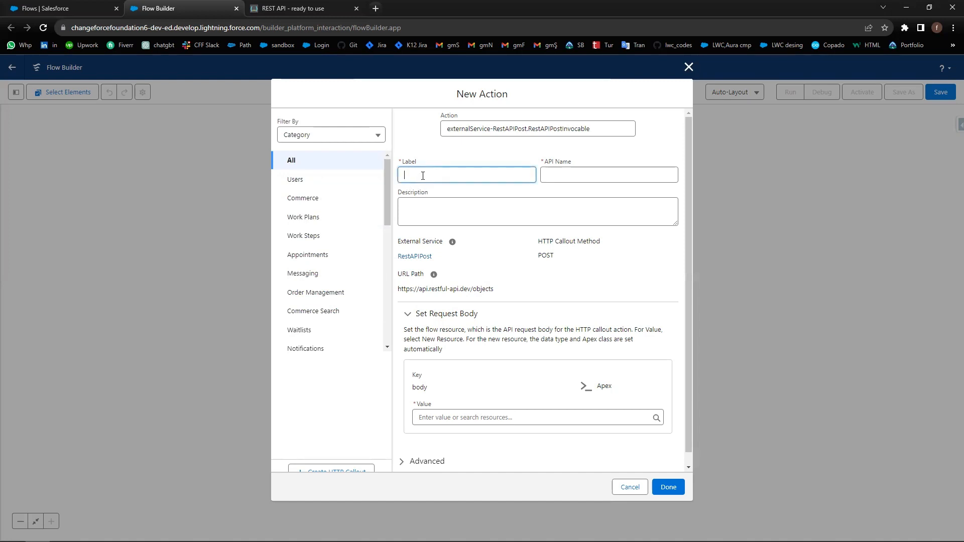
pyautogui.write('Http Post Act')
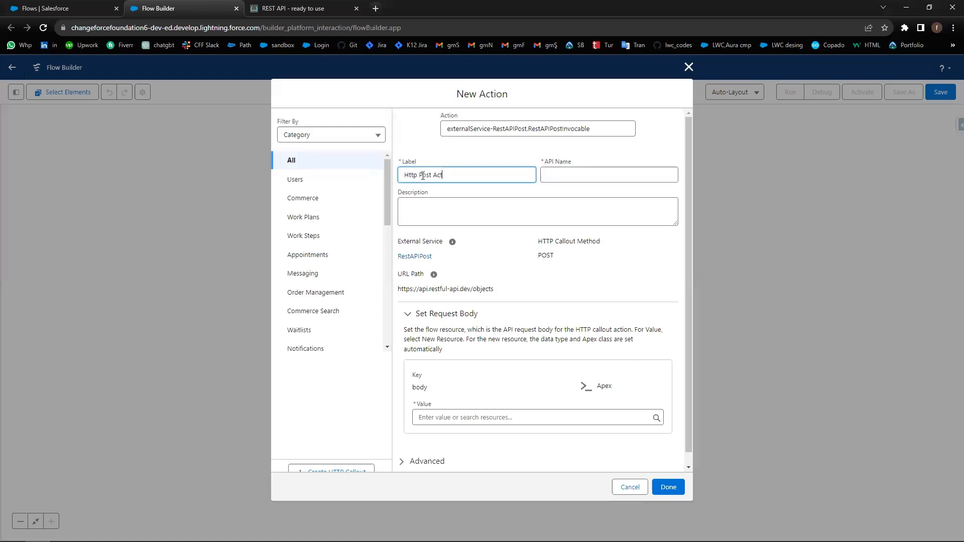
pyautogui.write('ion')
pyautogui.click(502, 190)
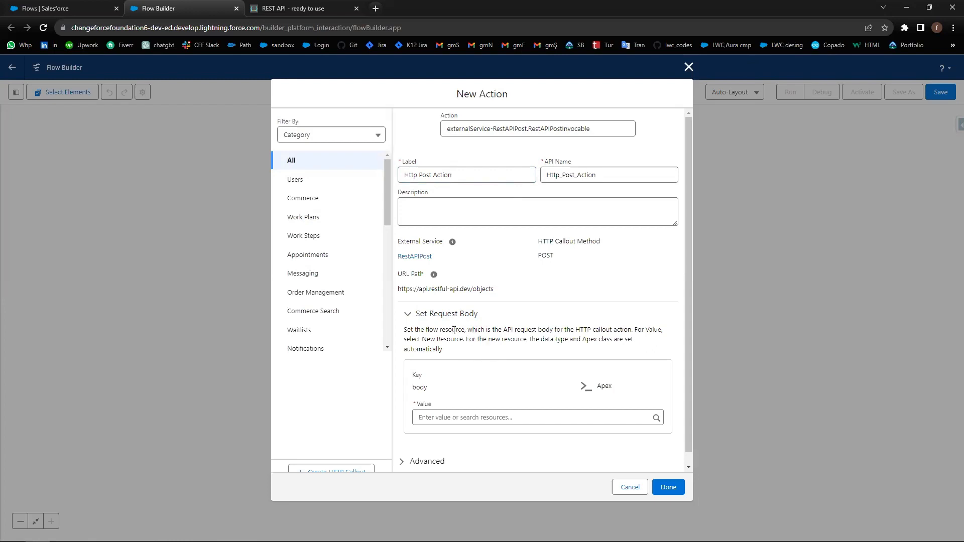
# Step: Create the Apex-defined resource myPostCallout as the action's request body value and finish the action
pyautogui.scroll(-1, 499, 315)
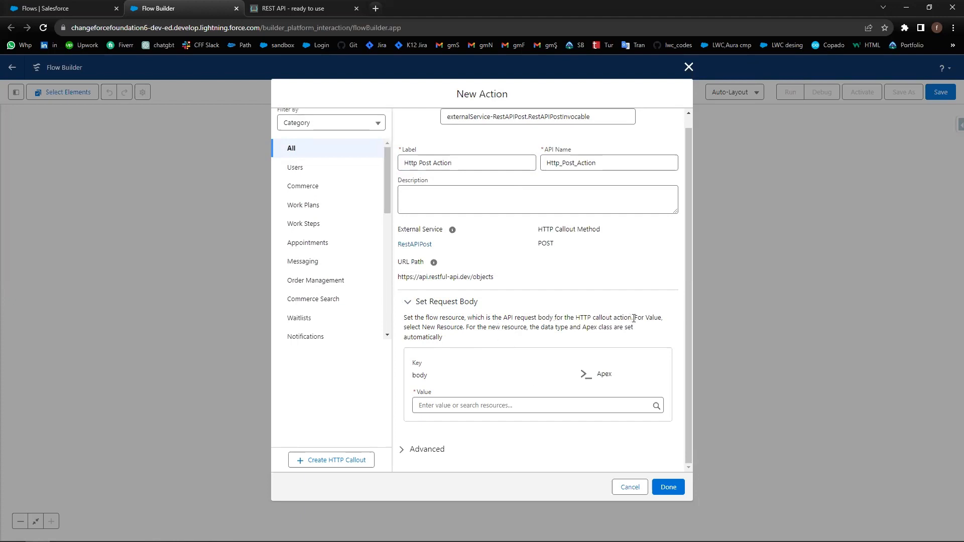
pyautogui.moveTo(633, 317); pyautogui.dragTo(653, 341)
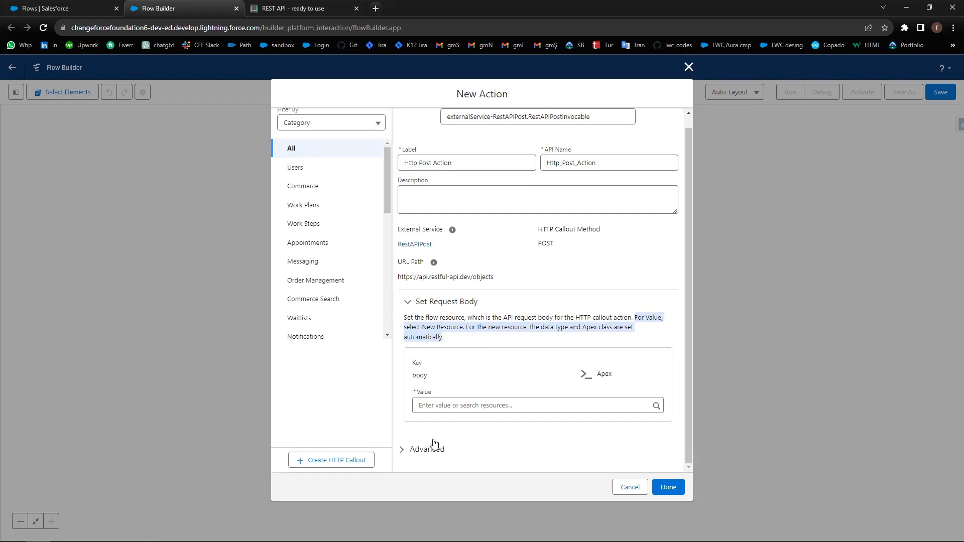
pyautogui.click(451, 406)
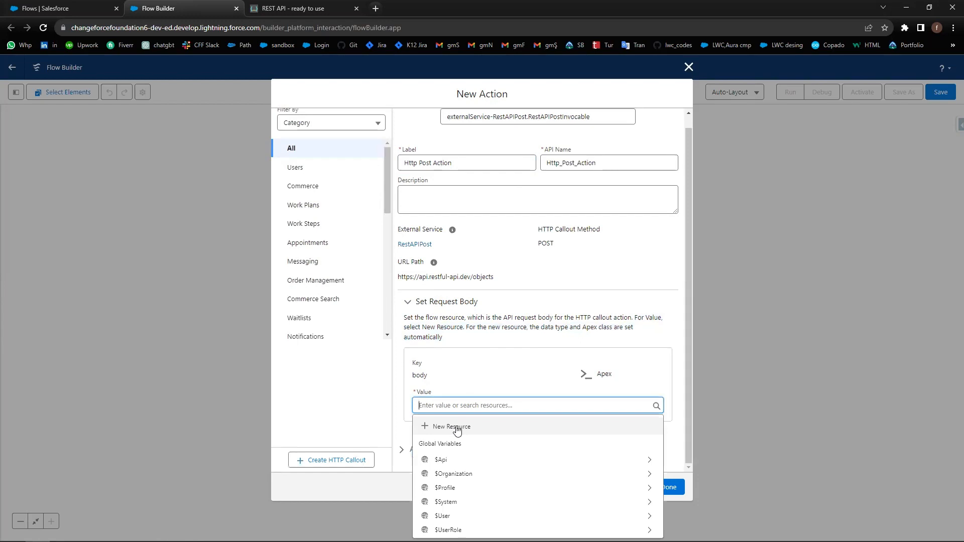
pyautogui.click(462, 428)
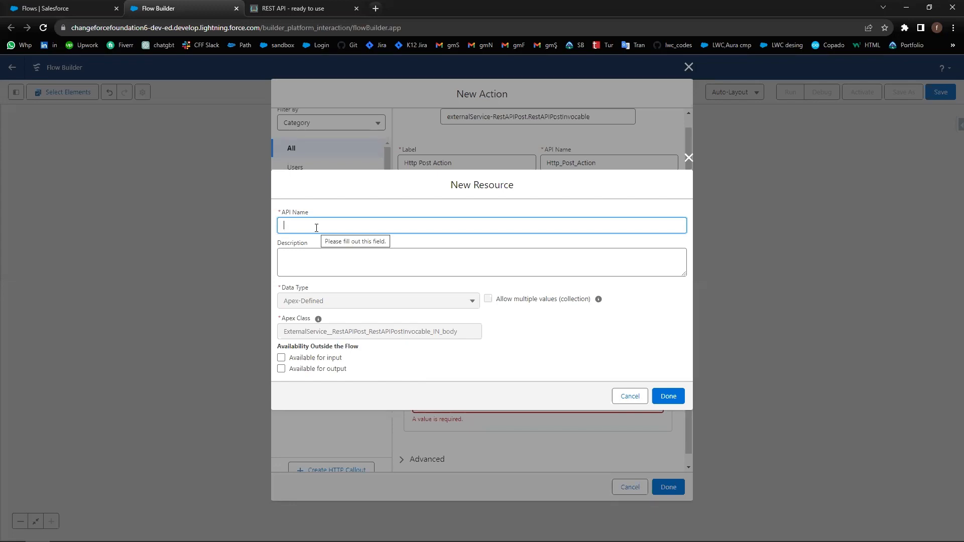
pyautogui.write('myPostC')
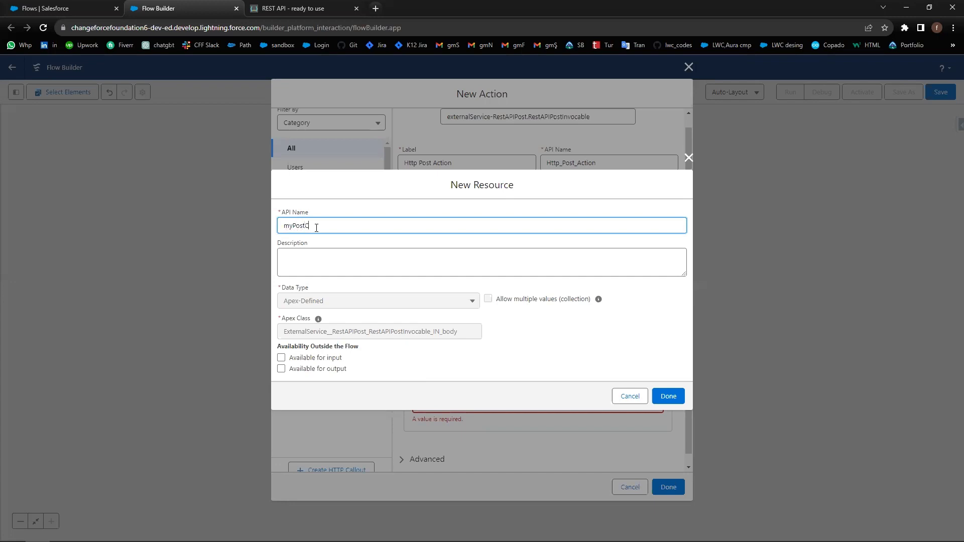
pyautogui.write('allout')
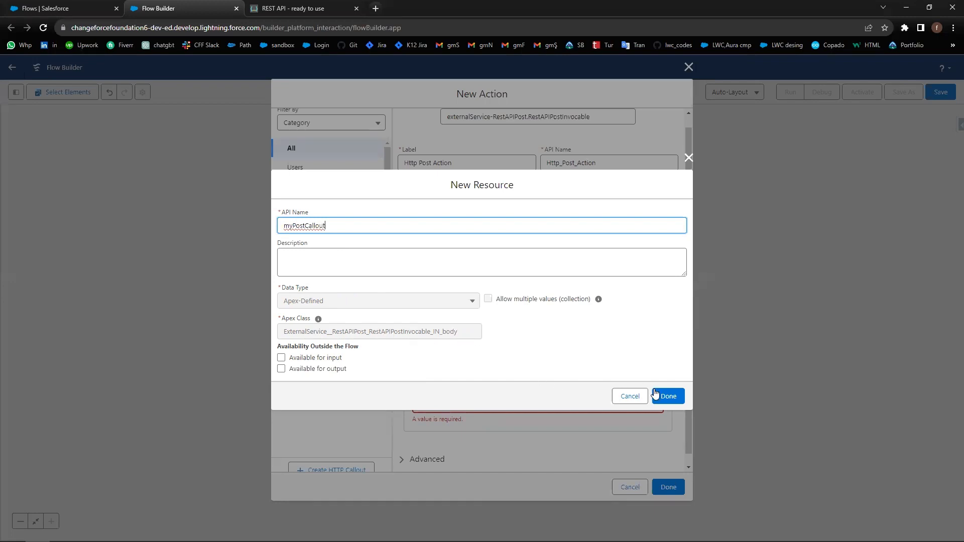
pyautogui.click(671, 398)
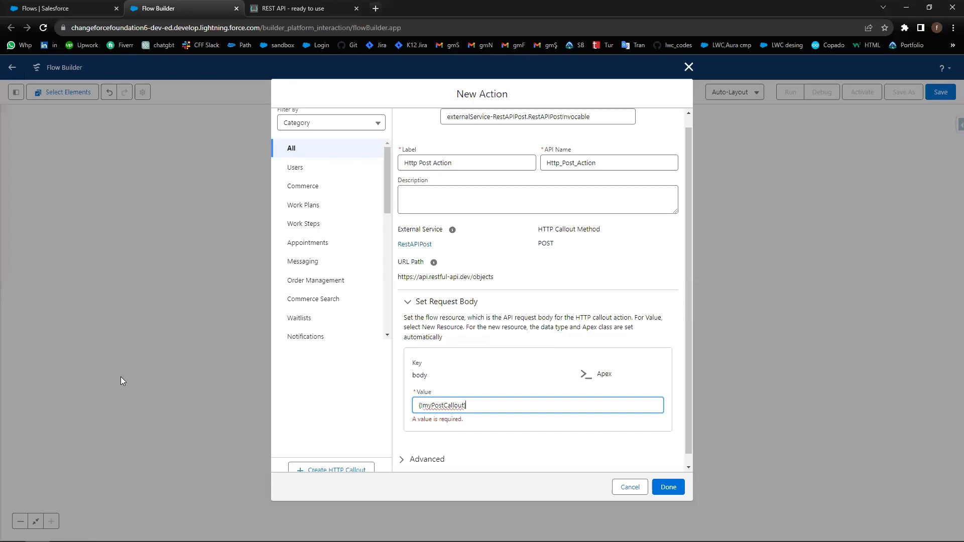
pyautogui.click(501, 424)
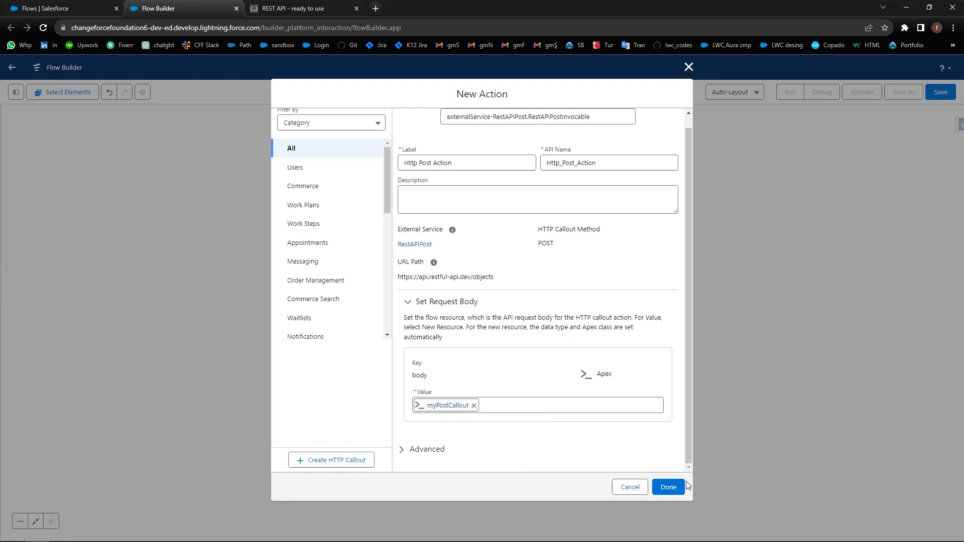
pyautogui.click(671, 487)
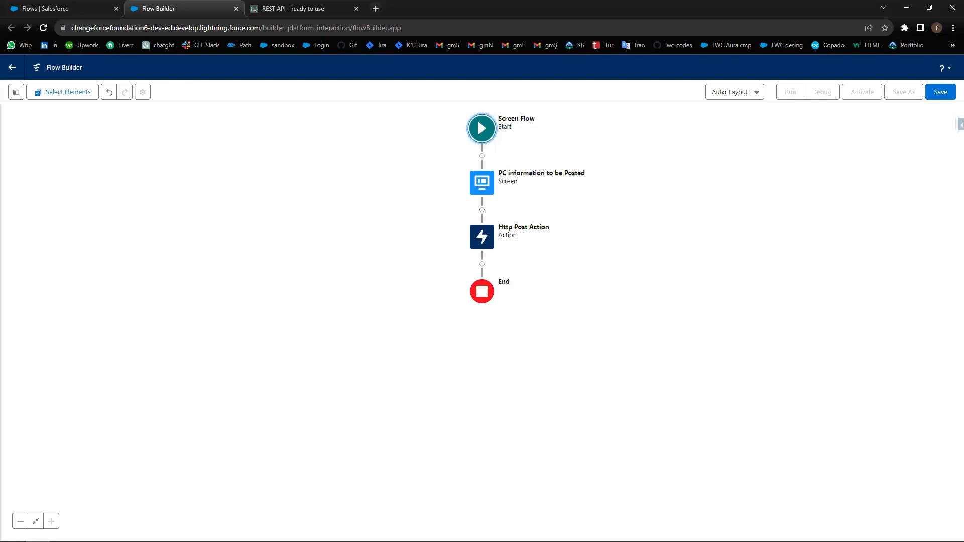
# Step: Add an Assignment element labelled "Assign Value to Post Action" between the PC information screen and the Http Post Action
pyautogui.click(482, 211)
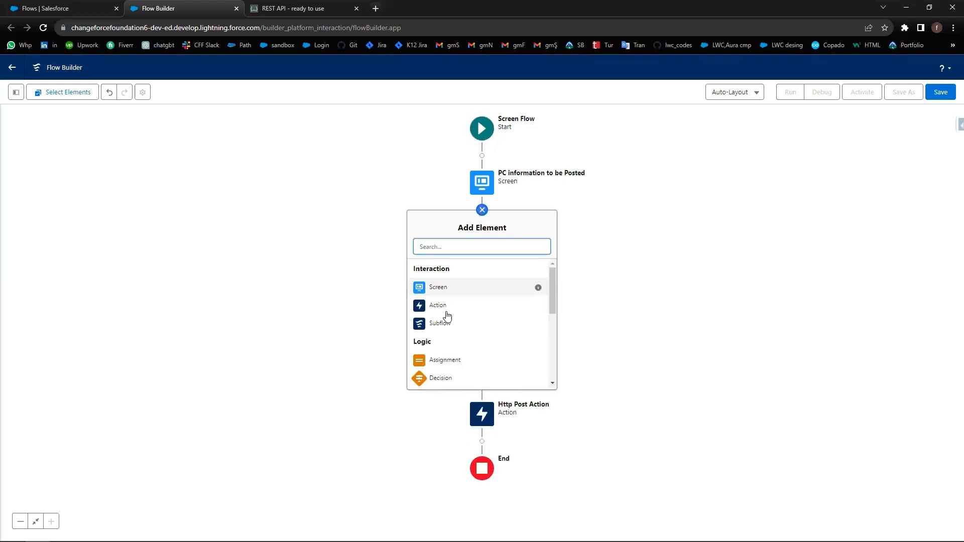
pyautogui.click(445, 360)
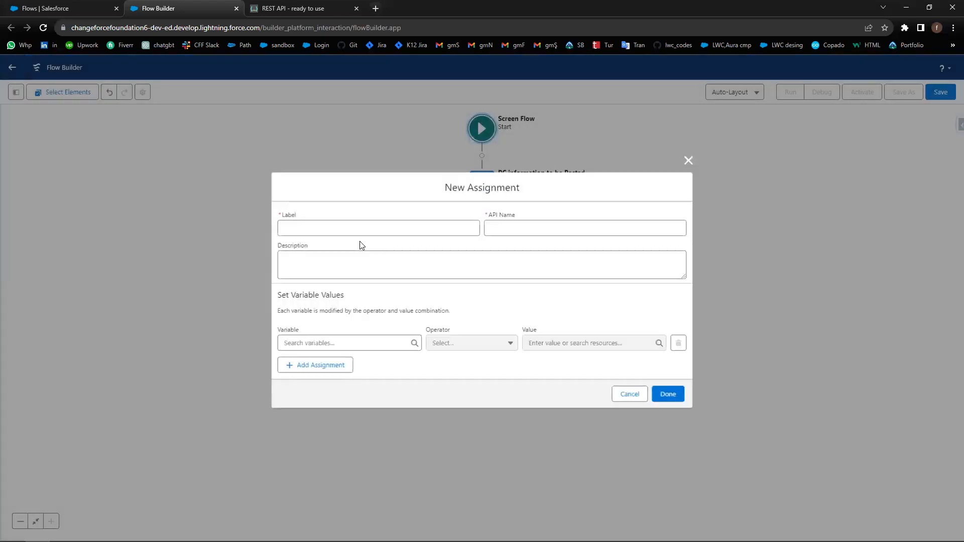
pyautogui.click(316, 226)
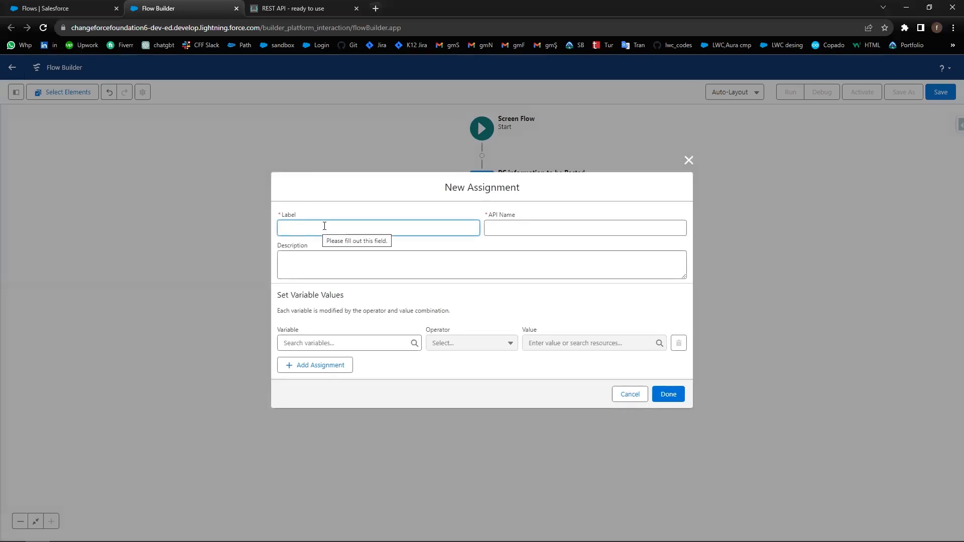
pyautogui.write('Assign Value')
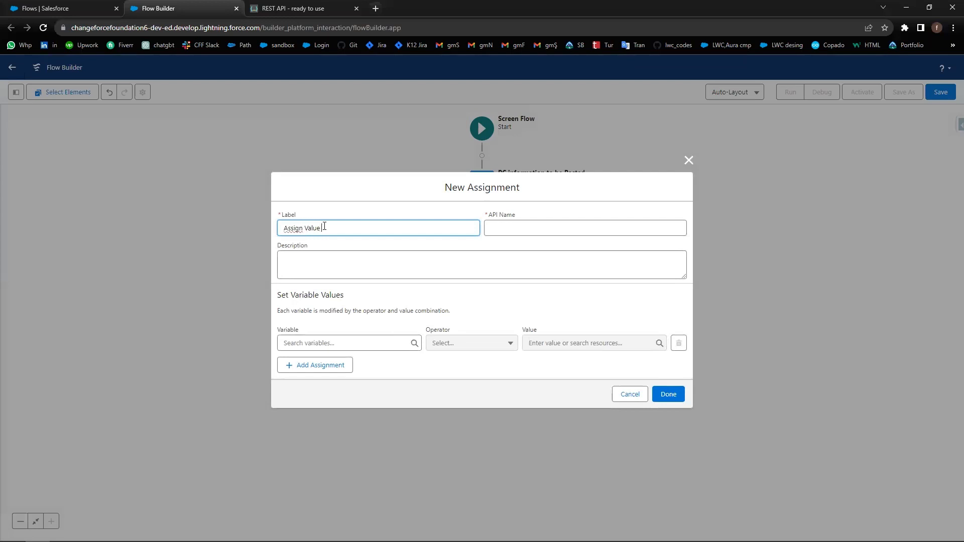
pyautogui.write(' to Post Action')
pyautogui.click(428, 336)
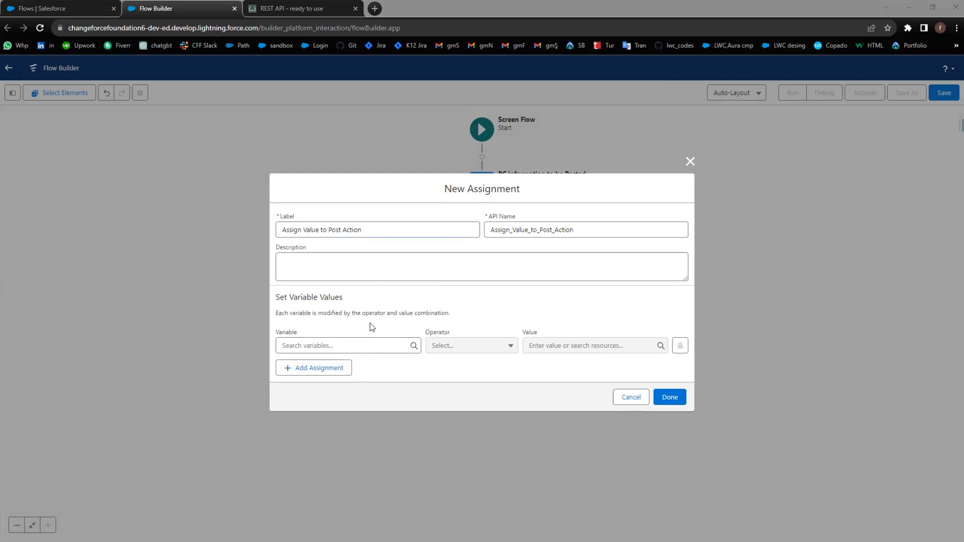
# Step: Assign the Pc_Name screen component to myPostCallout > name with the Equals operator
pyautogui.click(343, 348)
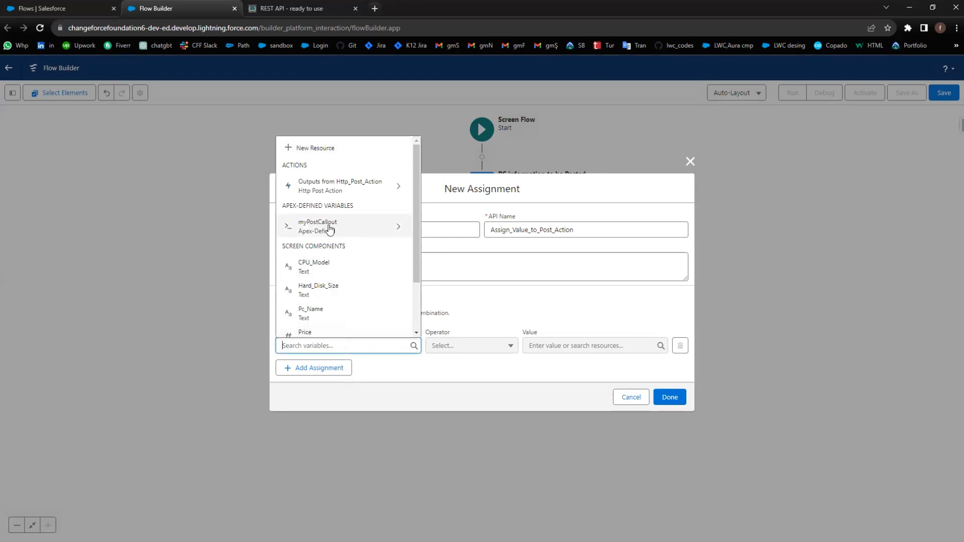
pyautogui.click(329, 229)
pyautogui.press('BackSpace')
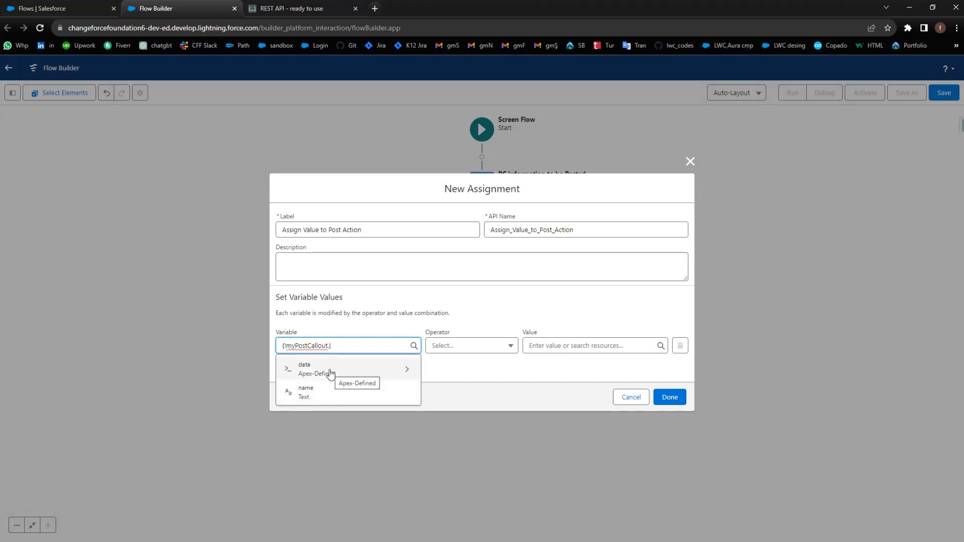
pyautogui.write('.')
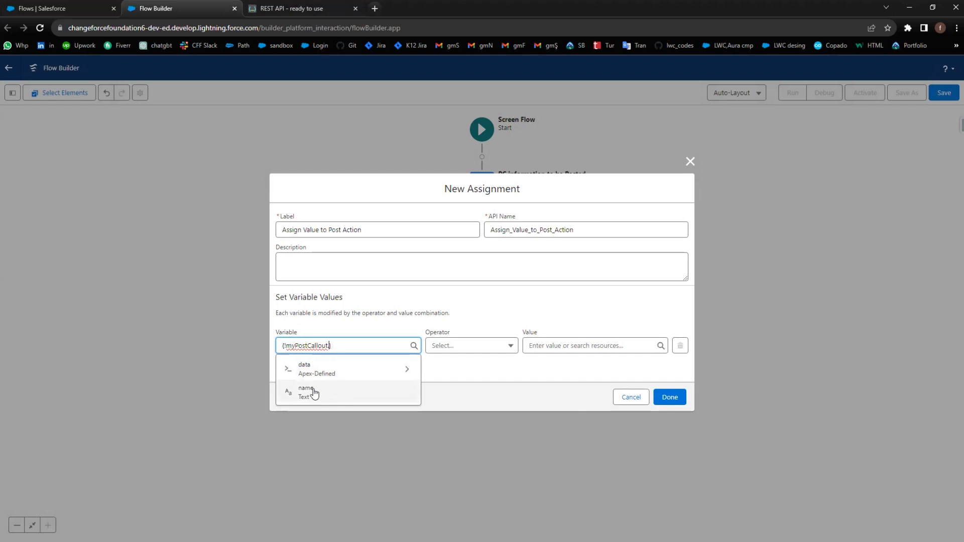
pyautogui.click(311, 392)
pyautogui.click(566, 346)
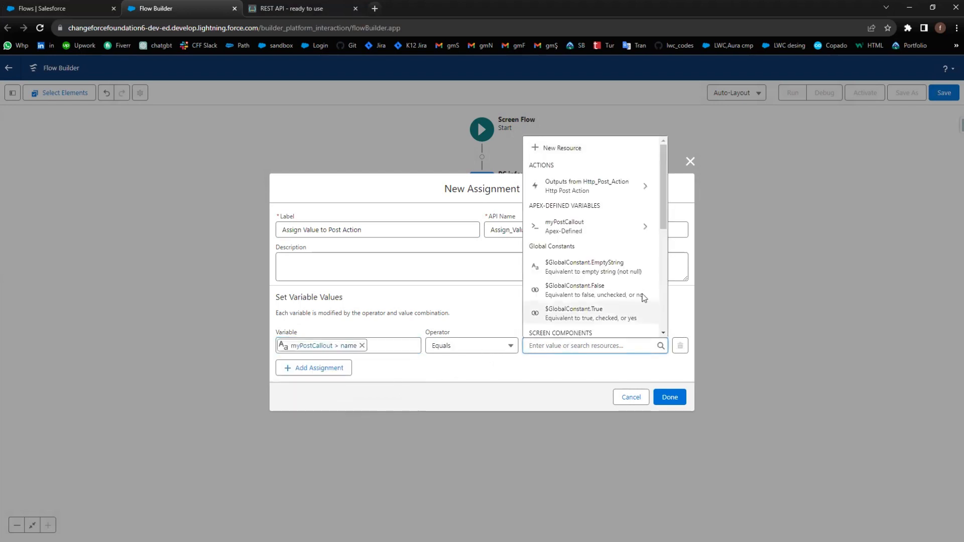
pyautogui.scroll(-2, 630, 277)
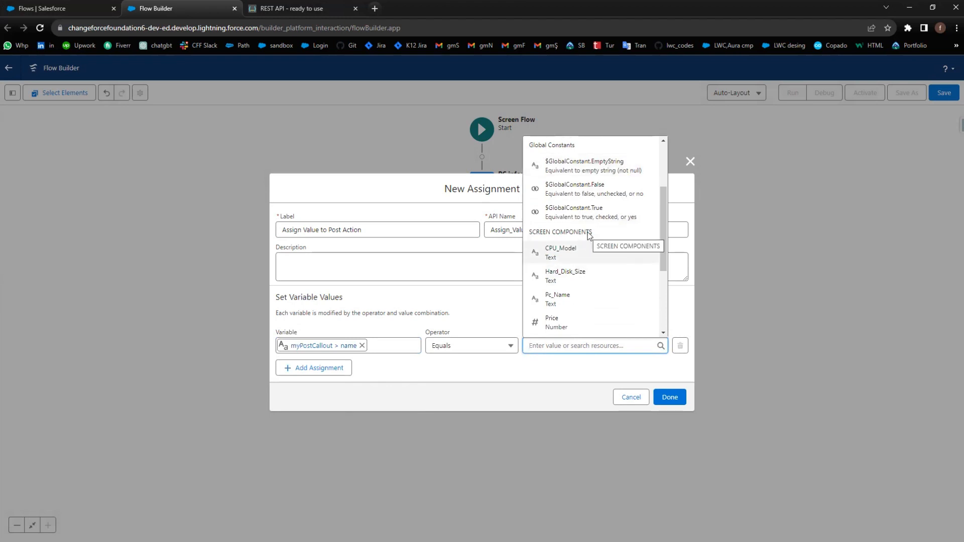
pyautogui.scroll(-2, 583, 284)
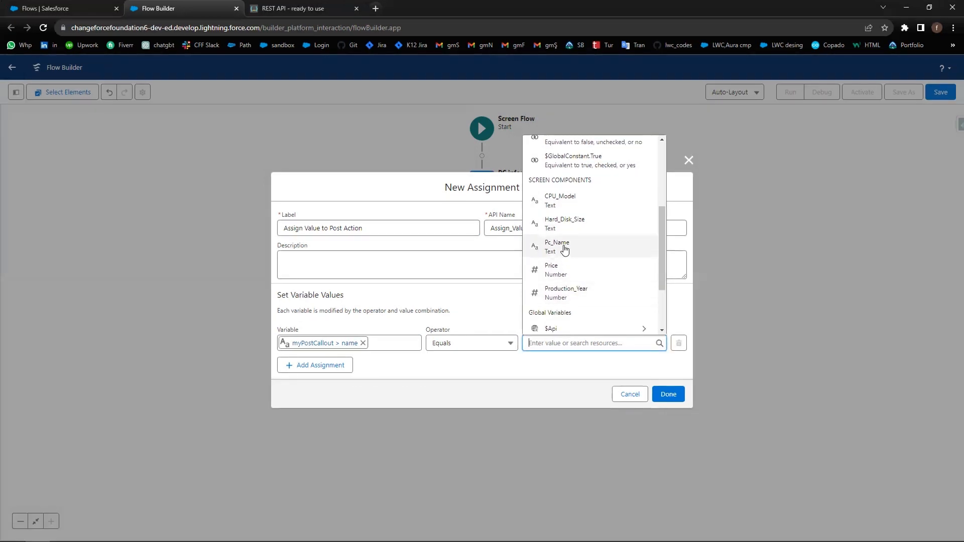
pyautogui.click(564, 247)
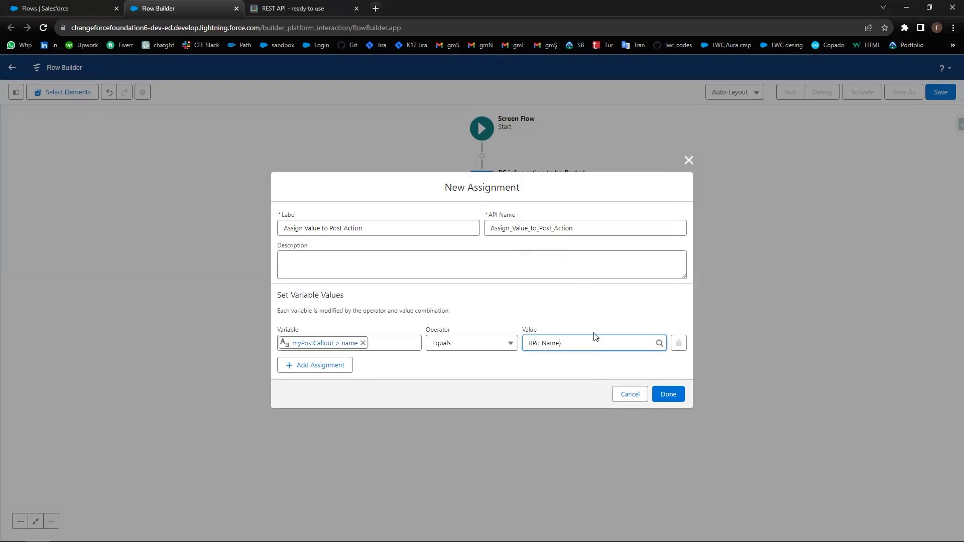
# Step: Add a second assignment row setting myPostCallout > data > CPUx20model equal to the CPU_Model screen component
pyautogui.click(312, 370)
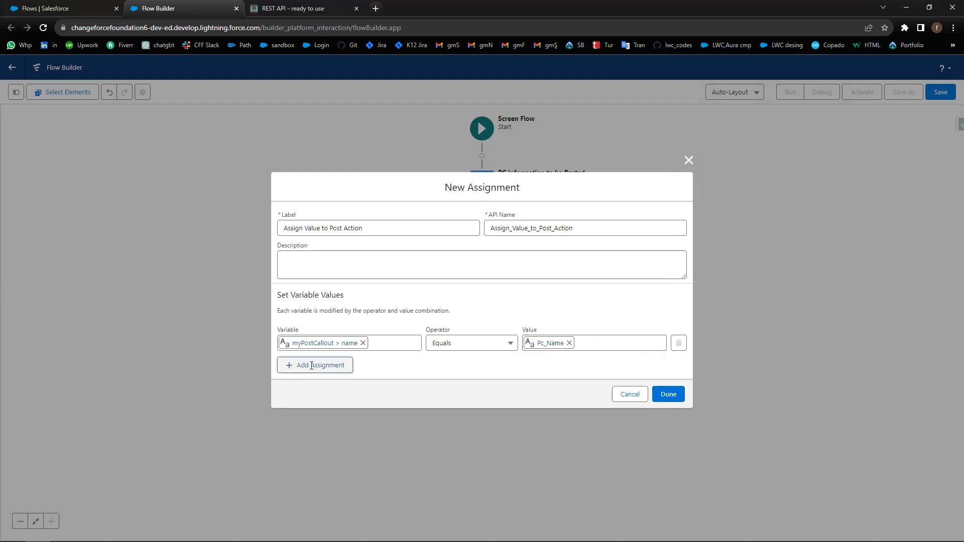
pyautogui.click(333, 359)
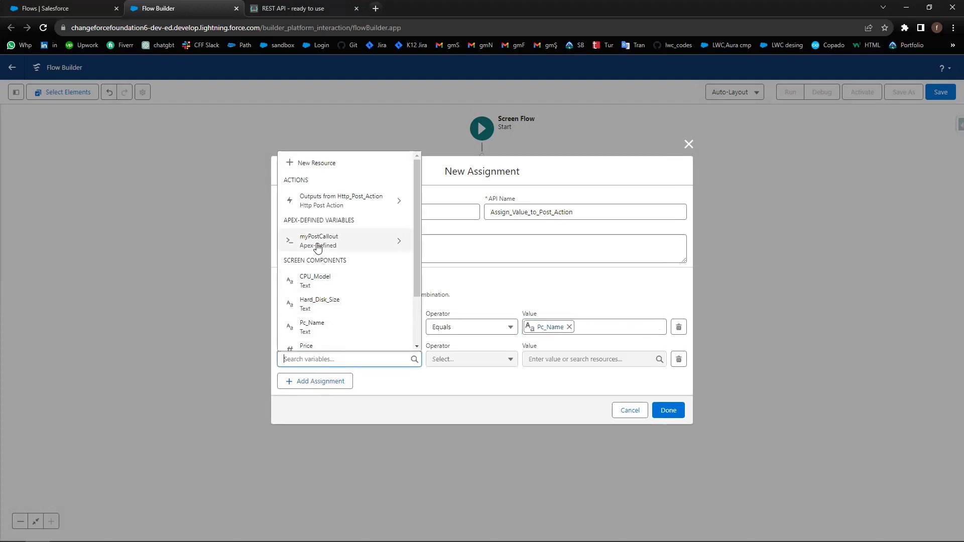
pyautogui.click(333, 242)
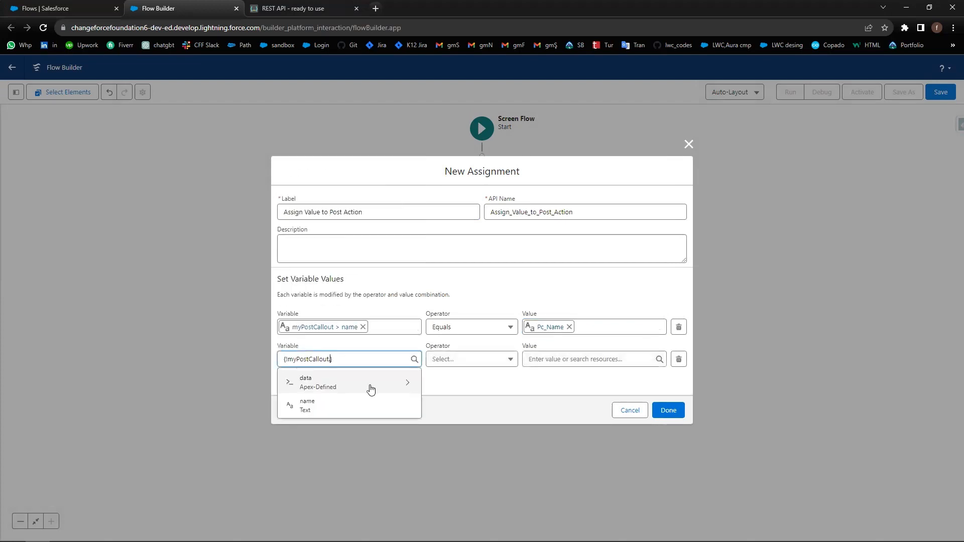
pyautogui.click(324, 384)
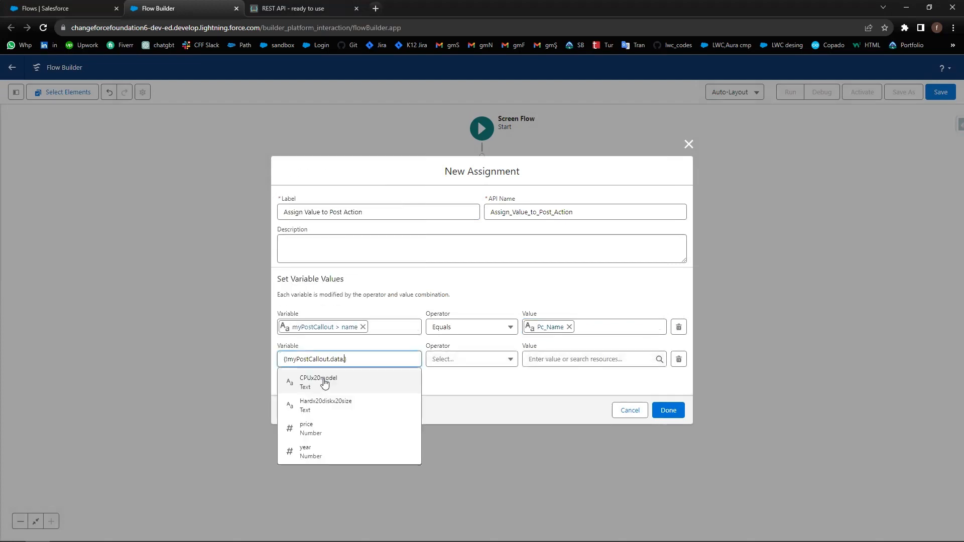
pyautogui.click(324, 382)
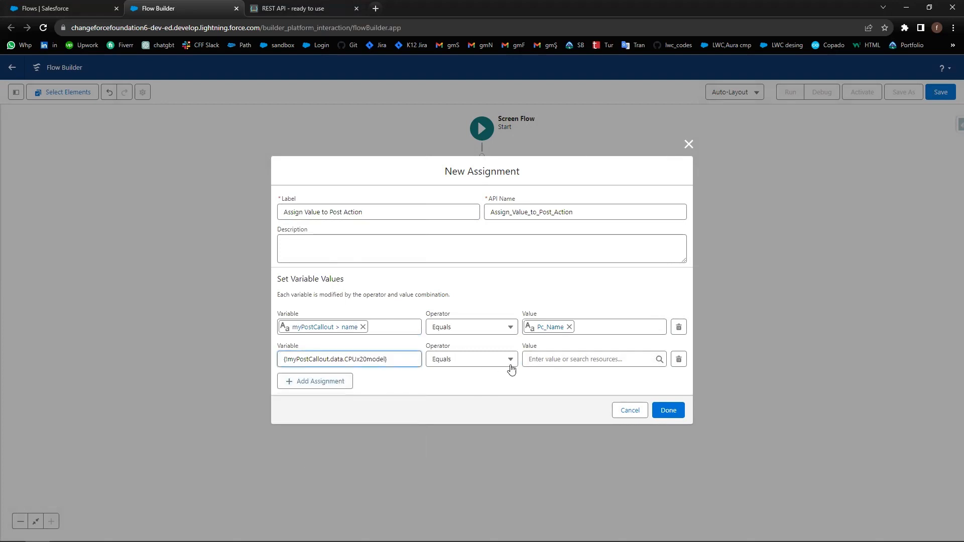
pyautogui.click(577, 360)
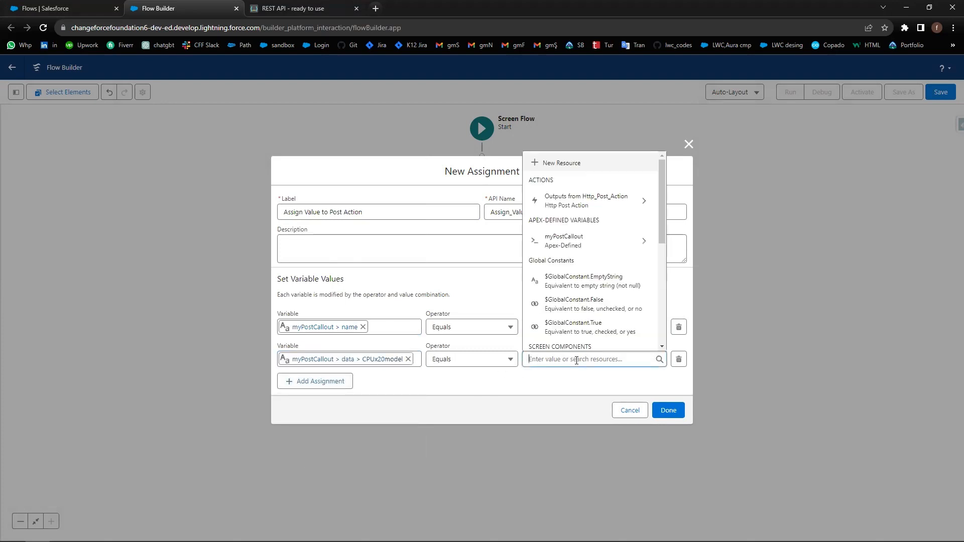
pyautogui.scroll(-5, 578, 277)
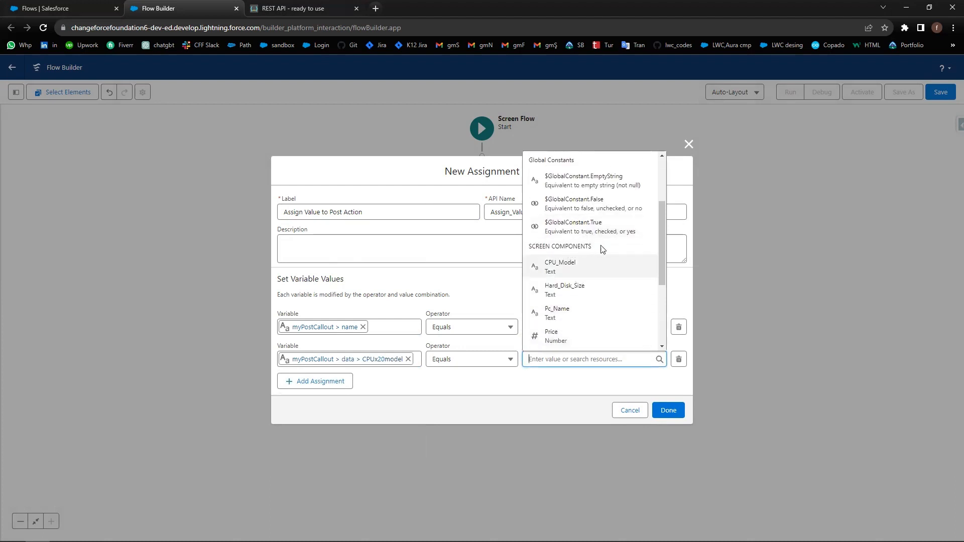
pyautogui.click(567, 267)
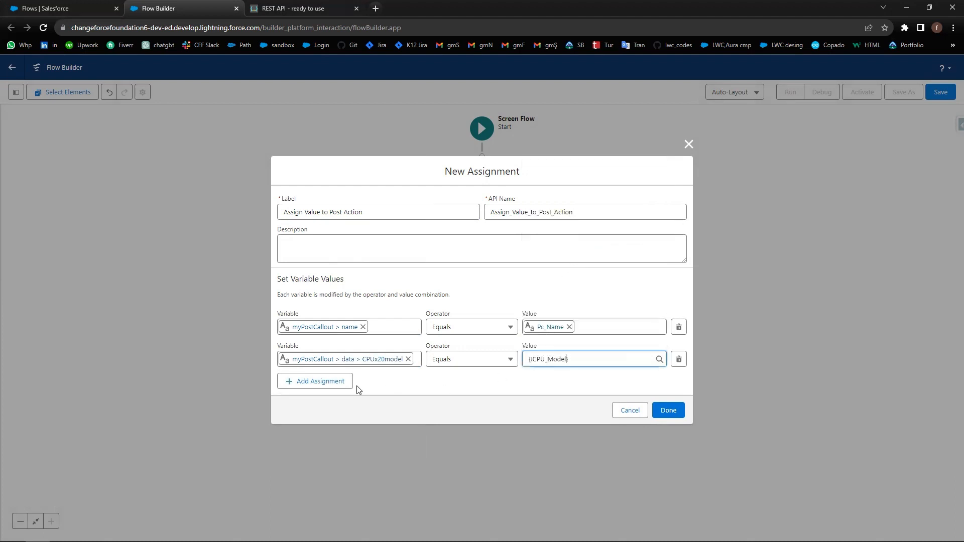
# Step: Add a third assignment row setting myPostCallout > data > Hardx20diskx20size equal to the Hard_Disk_Size screen component
pyautogui.click(327, 383)
pyautogui.click(337, 374)
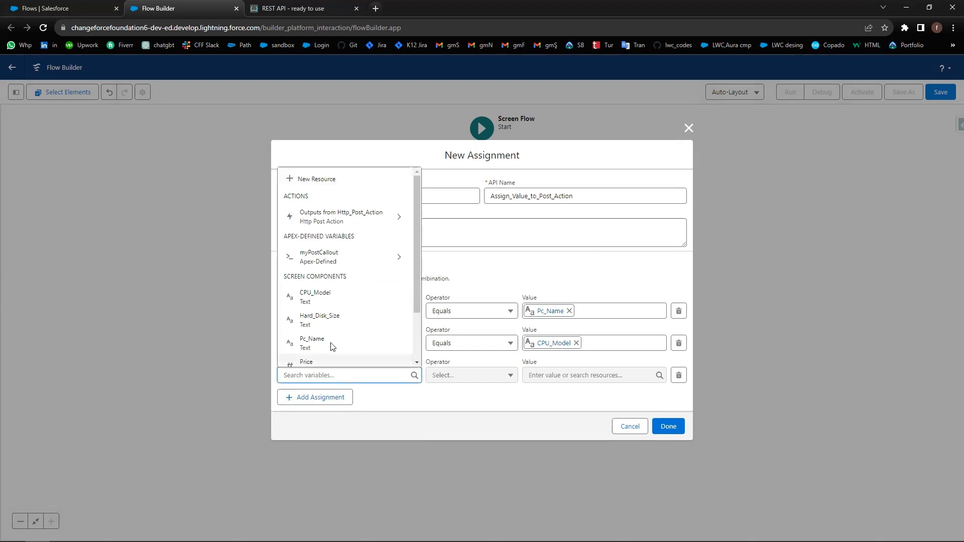
pyautogui.click(334, 258)
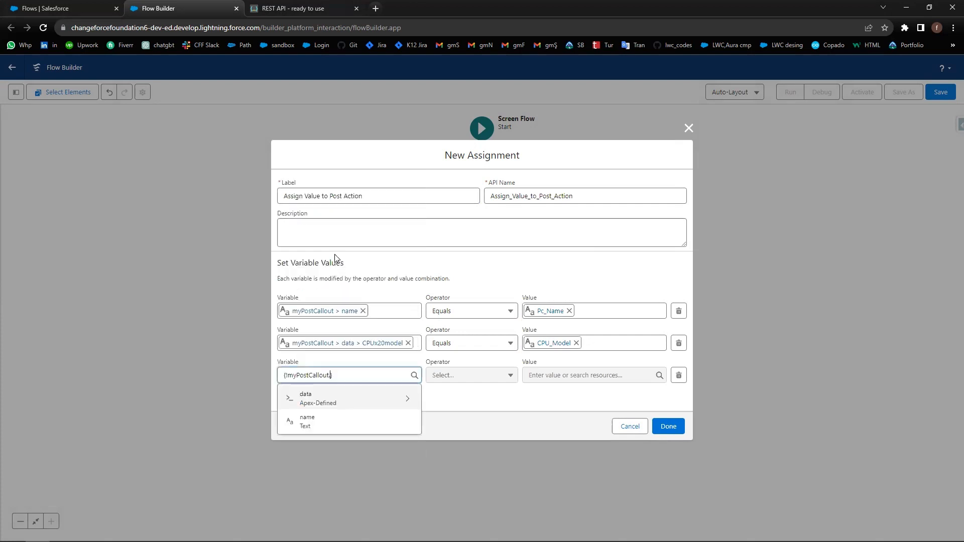
pyautogui.click(323, 401)
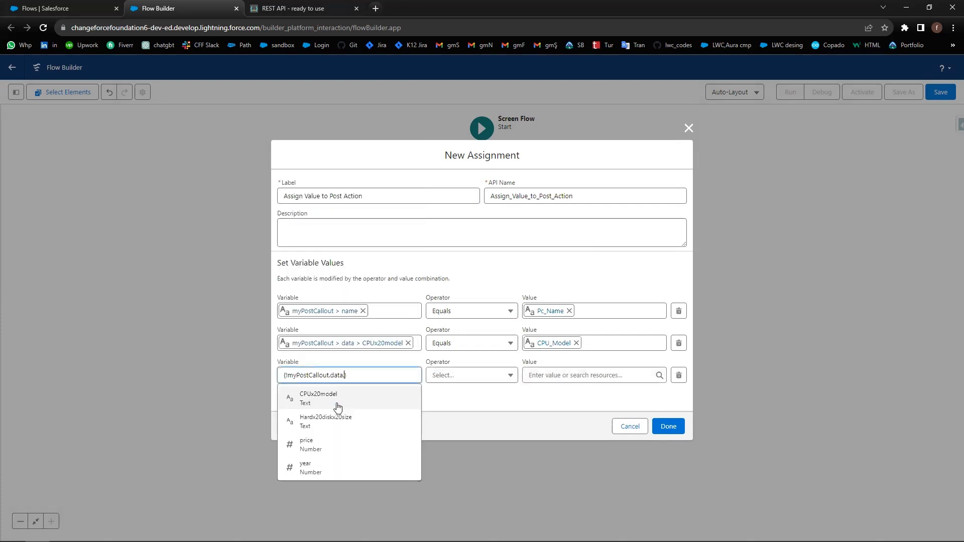
pyautogui.click(335, 420)
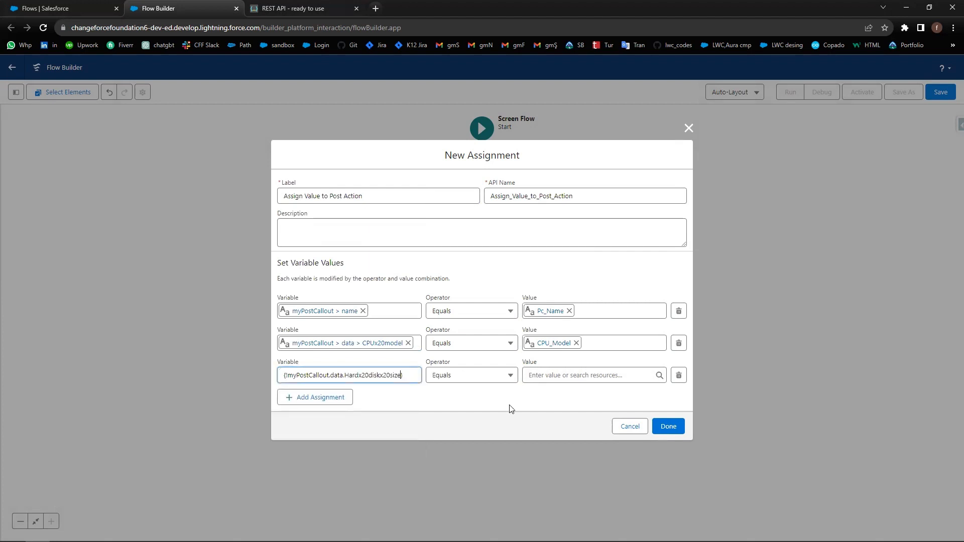
pyautogui.click(572, 377)
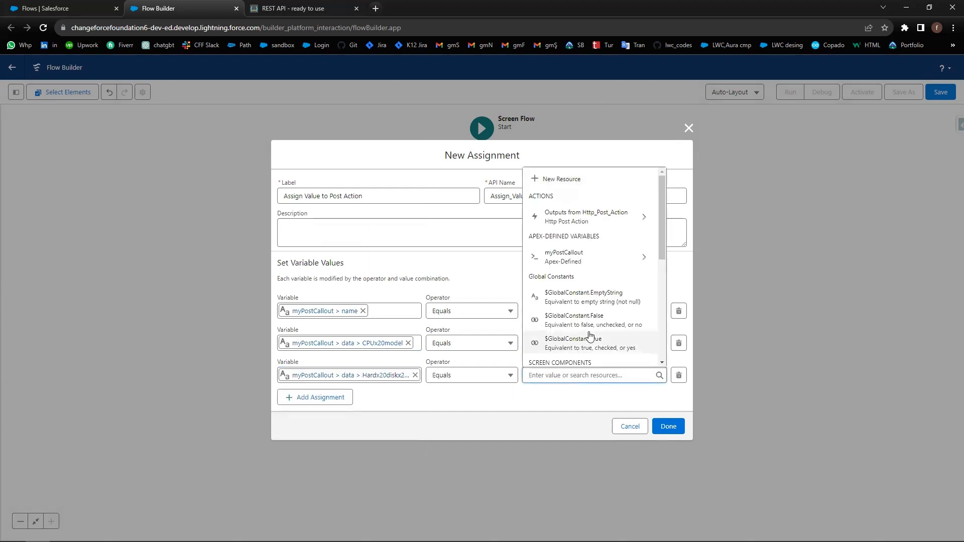
pyautogui.scroll(-2, 585, 334)
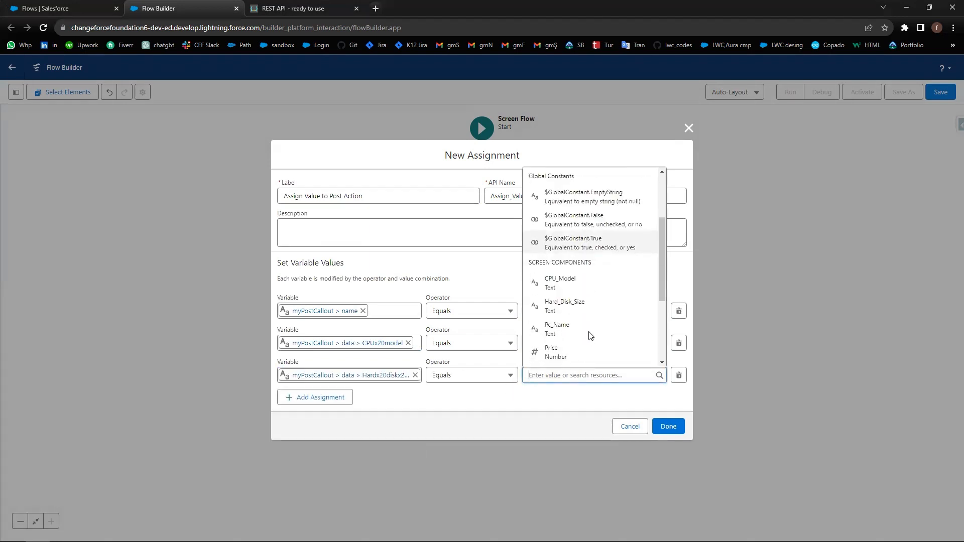
pyautogui.click(577, 305)
# Step: Add a fourth assignment row setting myPostCallout > data > price equal to the Price screen component
pyautogui.click(333, 399)
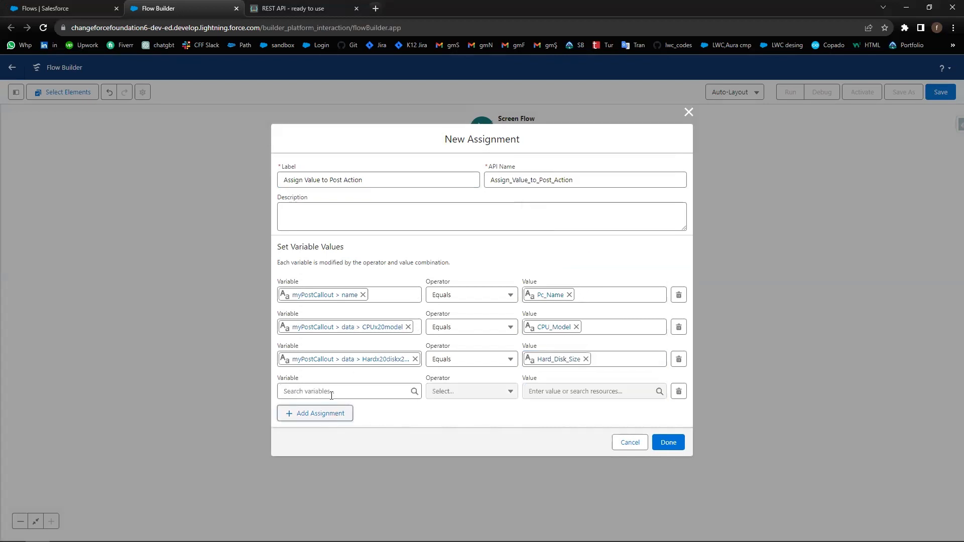
pyautogui.click(334, 394)
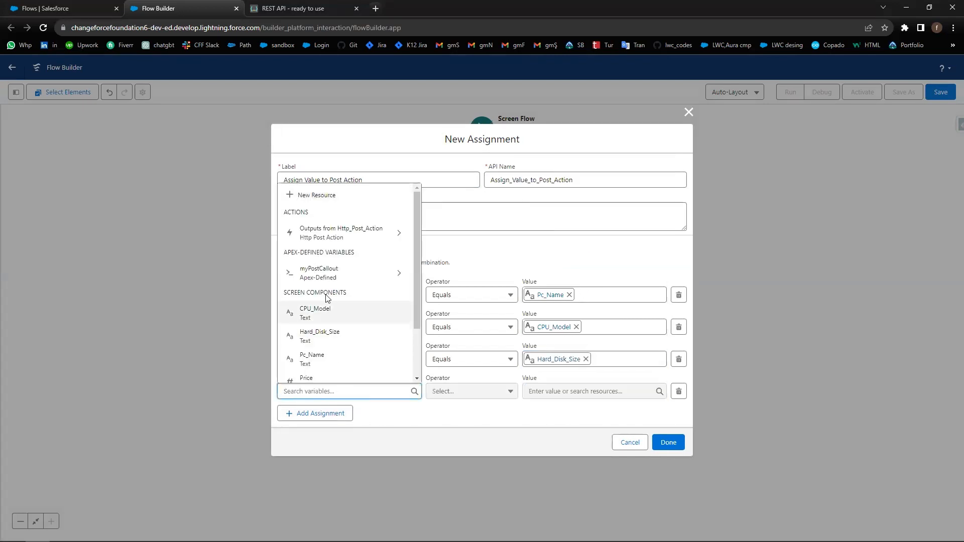
pyautogui.click(337, 273)
pyautogui.click(326, 412)
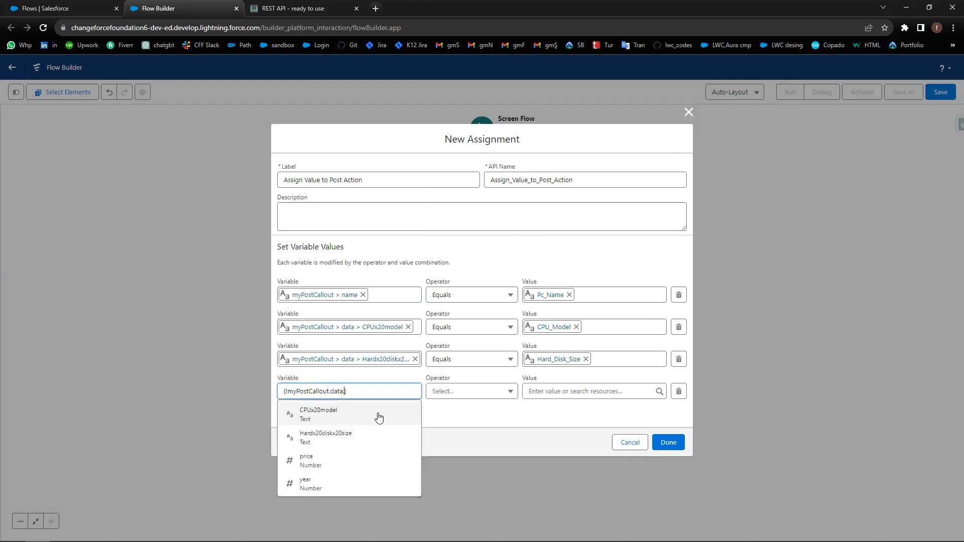
pyautogui.click(336, 461)
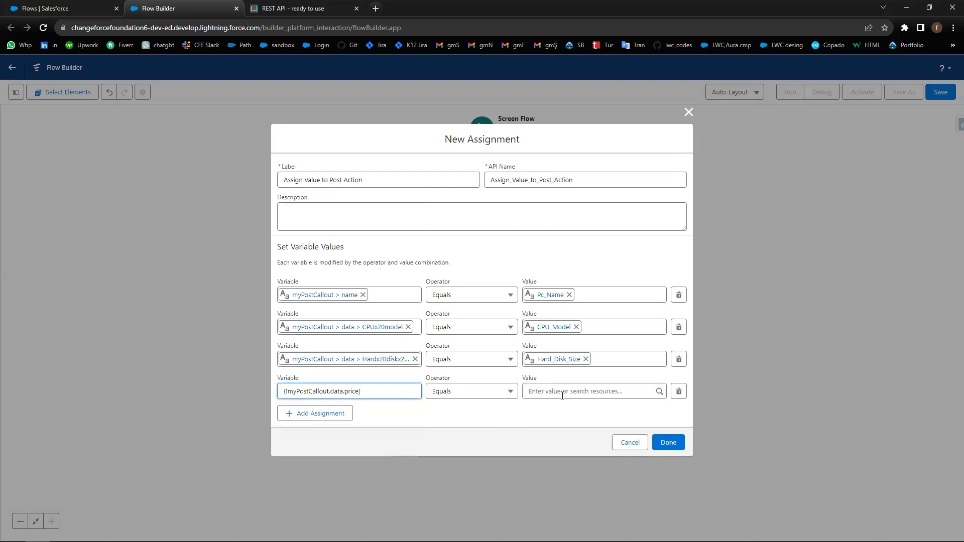
pyautogui.click(560, 392)
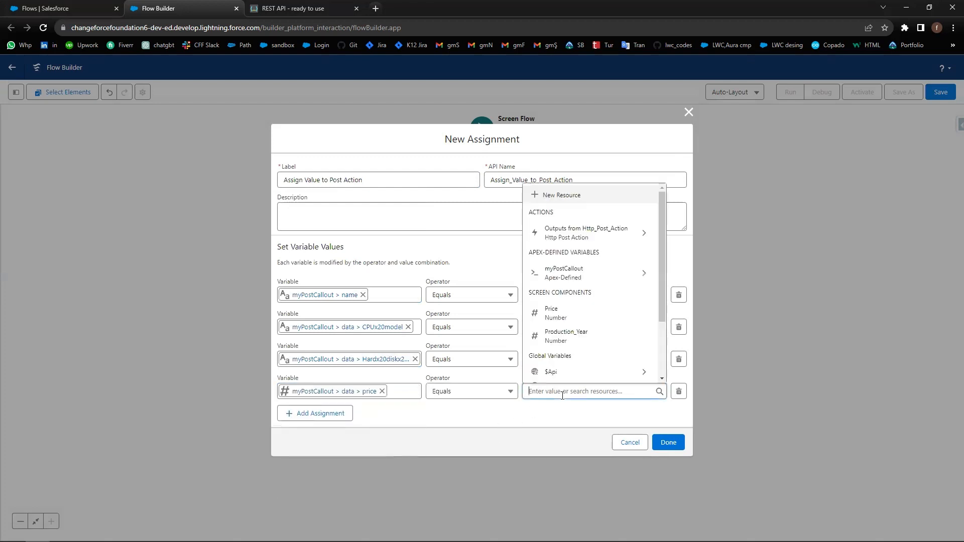
pyautogui.click(556, 313)
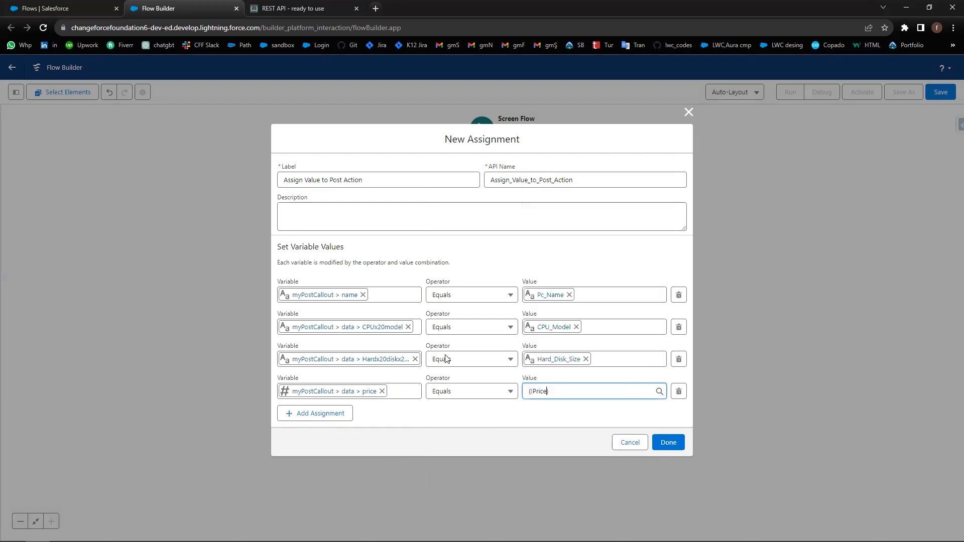
# Step: Add a fifth assignment row setting myPostCallout > data > year equal to the Production_Year screen component, and finish the assignment
pyautogui.click(331, 414)
pyautogui.click(340, 407)
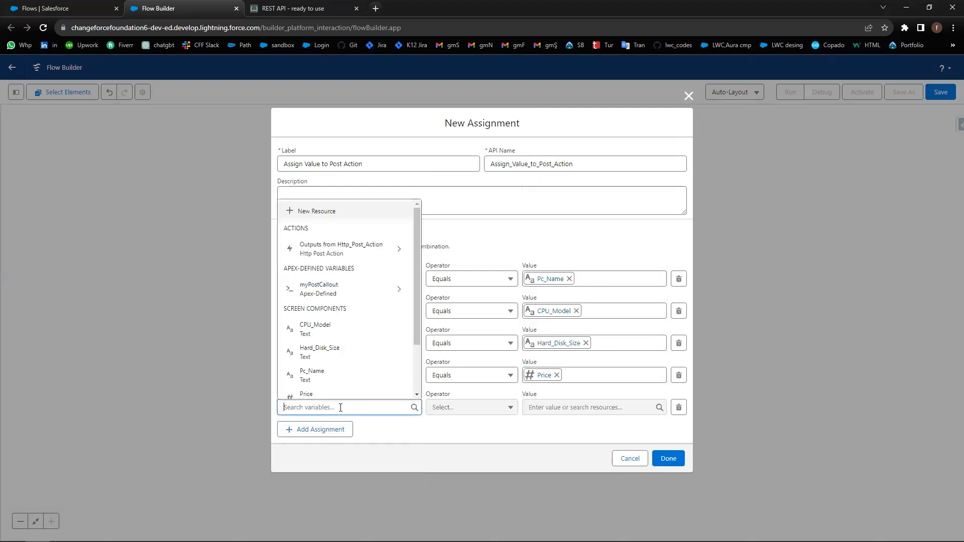
pyautogui.click(328, 294)
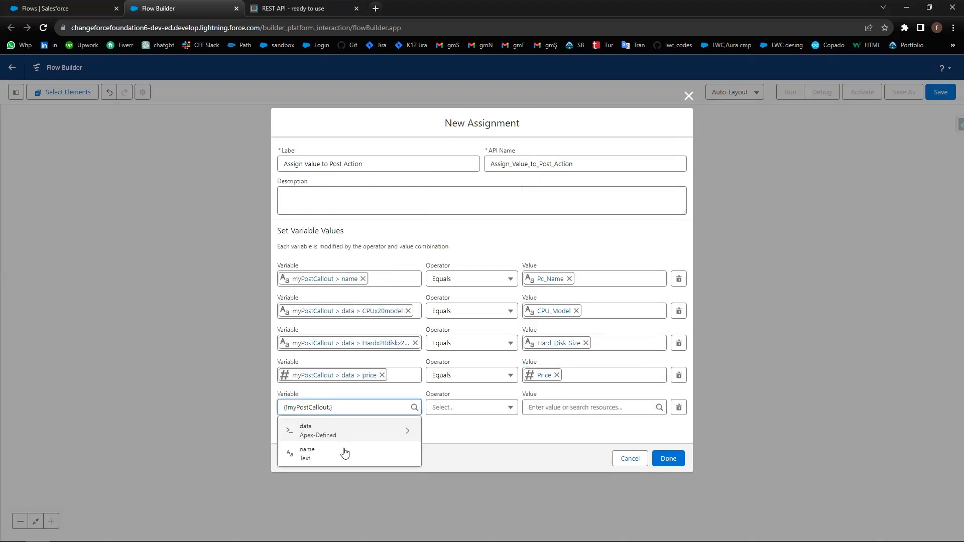
pyautogui.click(324, 431)
pyautogui.click(317, 501)
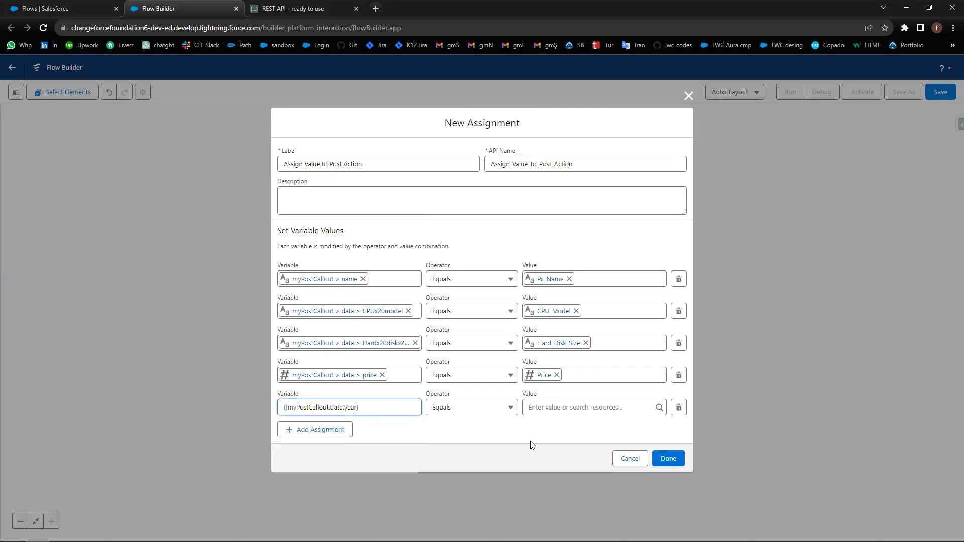
pyautogui.click(558, 409)
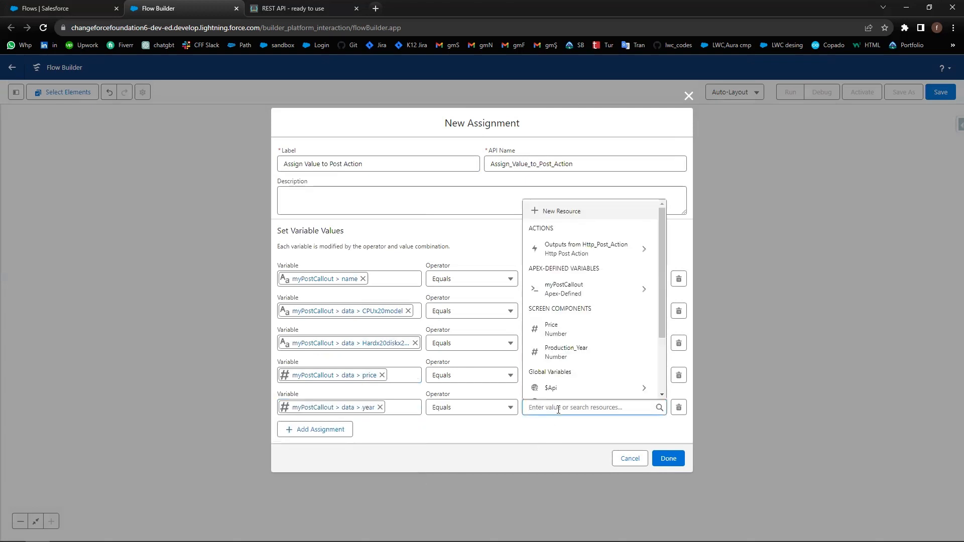
pyautogui.click(575, 355)
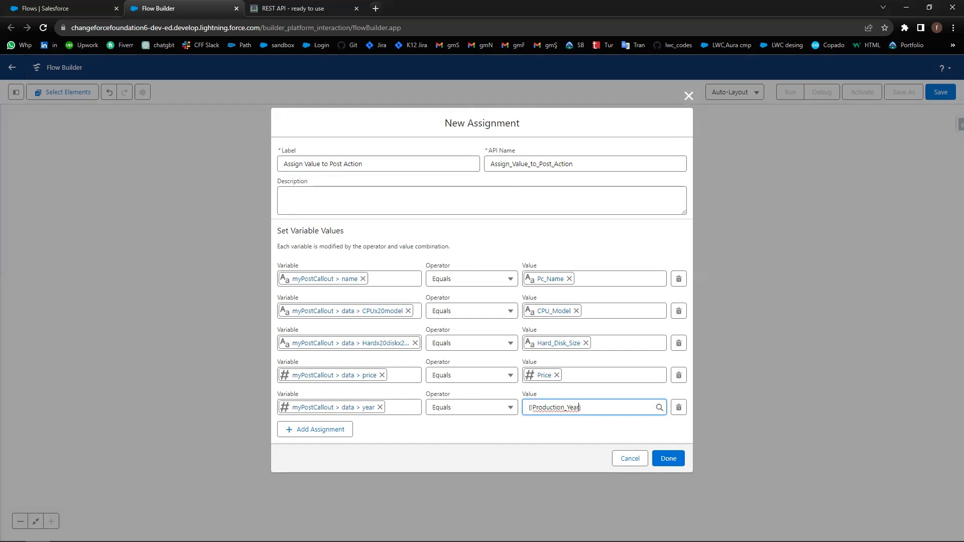
pyautogui.click(669, 462)
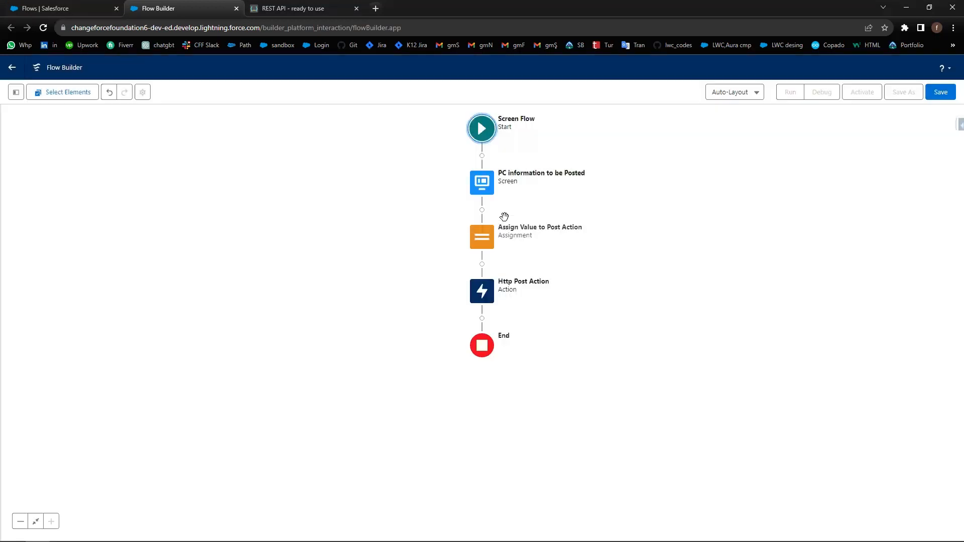
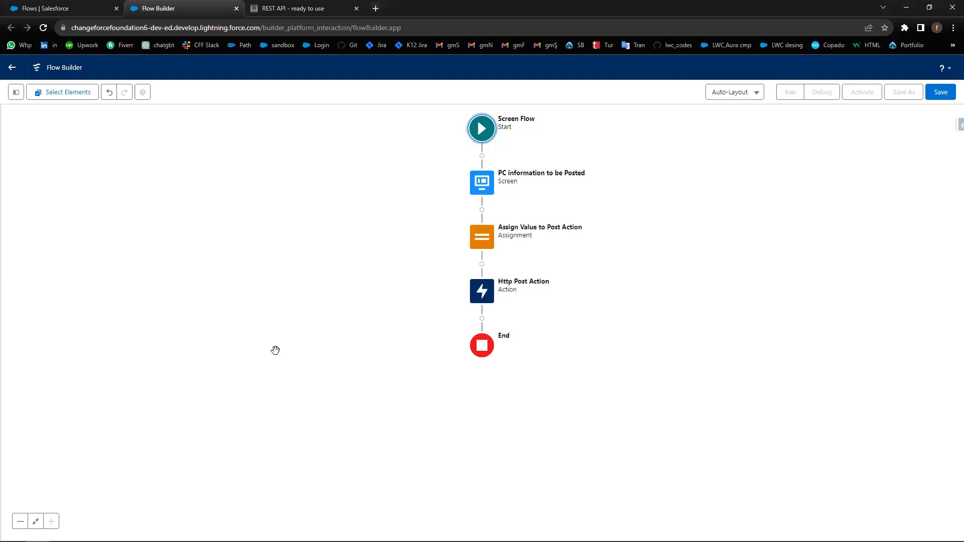
# Step: Add a Decision element labelled "isStatus200?" between the Http Post Action and the end of the flow
pyautogui.click(482, 320)
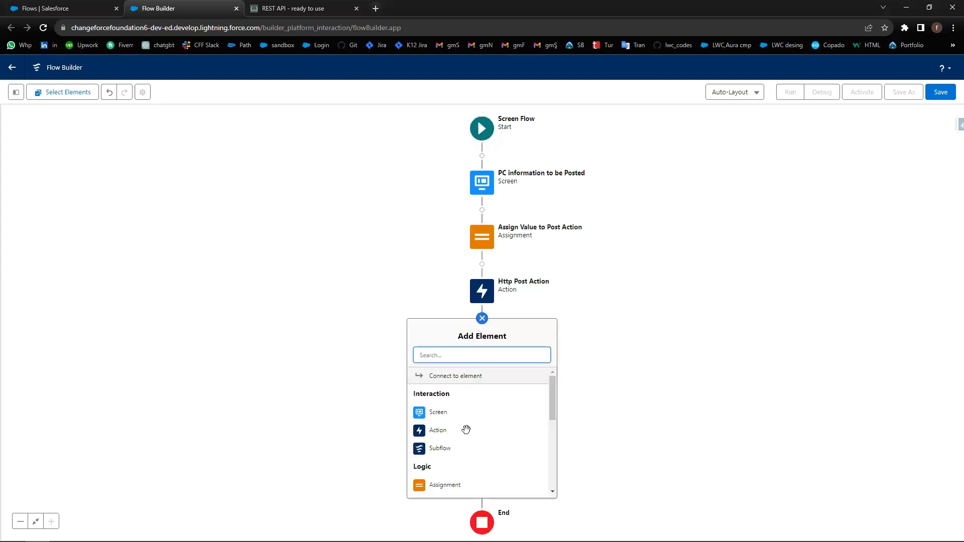
pyautogui.scroll(-1, 486, 443)
pyautogui.click(490, 450)
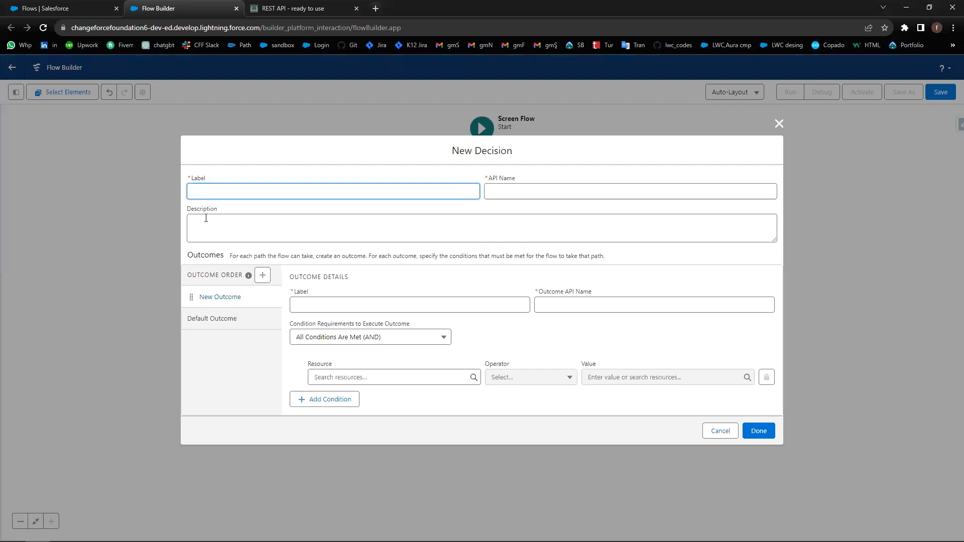
pyautogui.write('isStatus200?')
pyautogui.click(262, 208)
# Step: Label the decision's new outcome "Yes" and rename its default outcome "No"
pyautogui.click(316, 299)
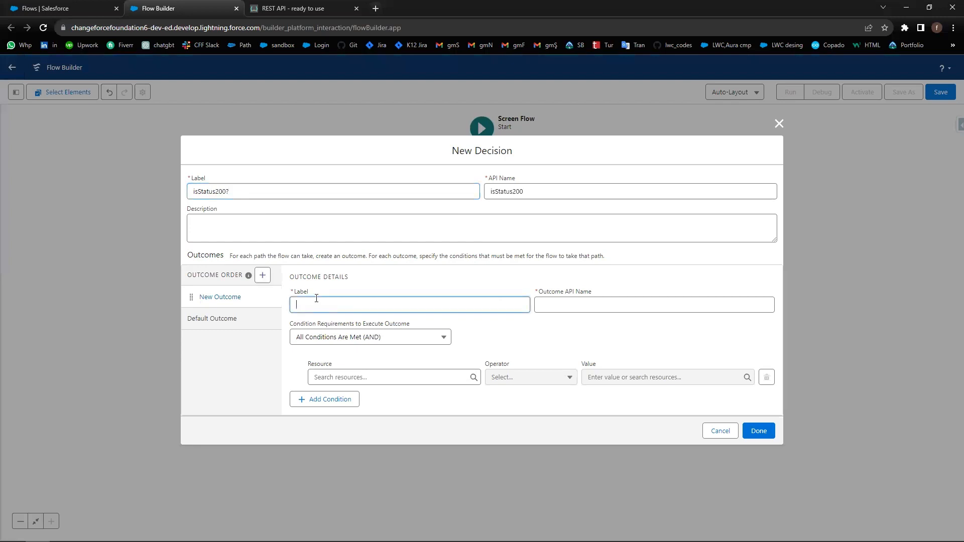
pyautogui.write('Yes')
pyautogui.click(261, 323)
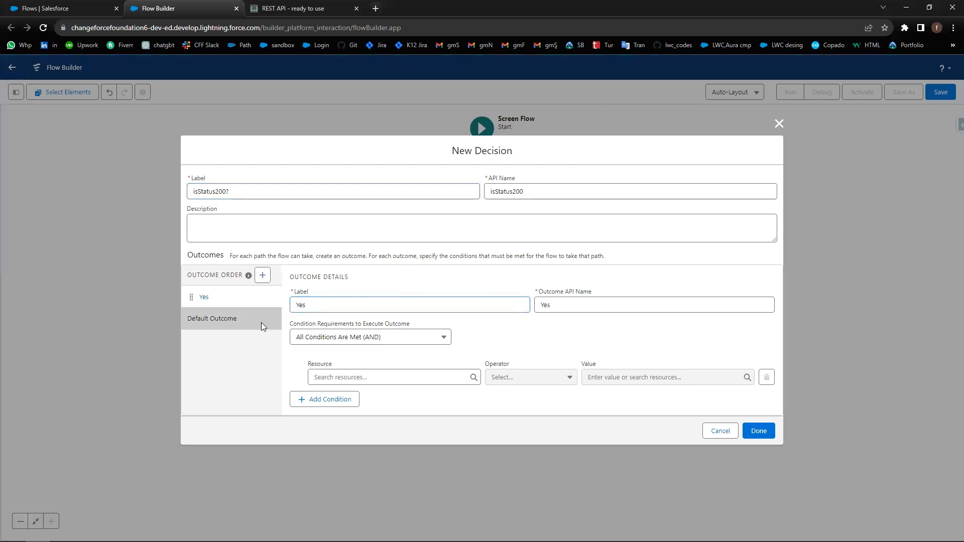
pyautogui.click(223, 322)
pyautogui.tripleClick(366, 285)
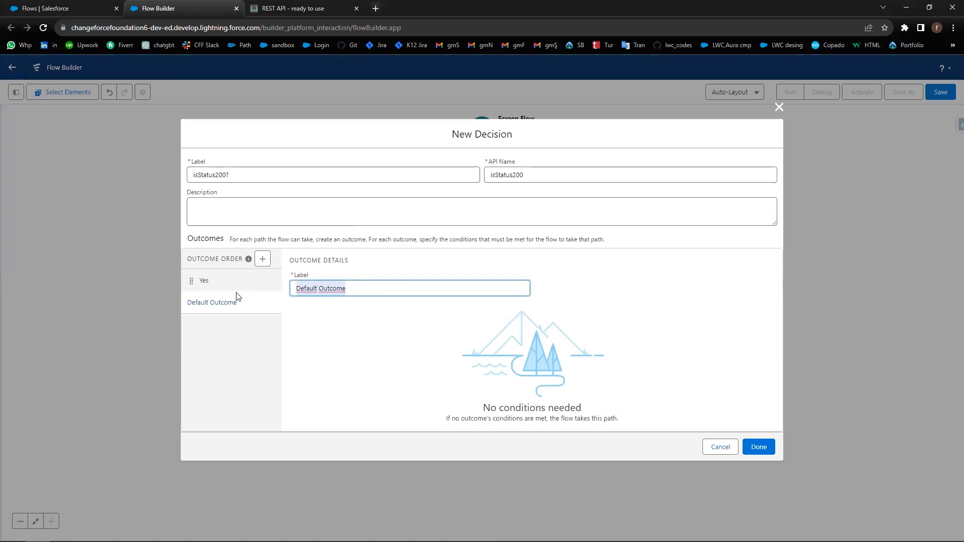
pyautogui.write('No')
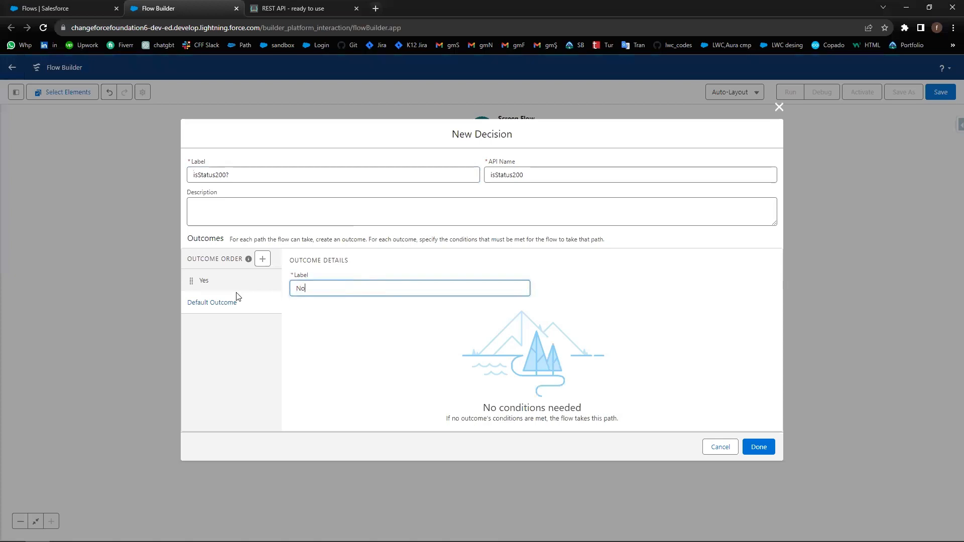
# Step: Set the Yes outcome's condition to Http_Post_Action > responseCode Equals 200 and finish the decision
pyautogui.click(202, 282)
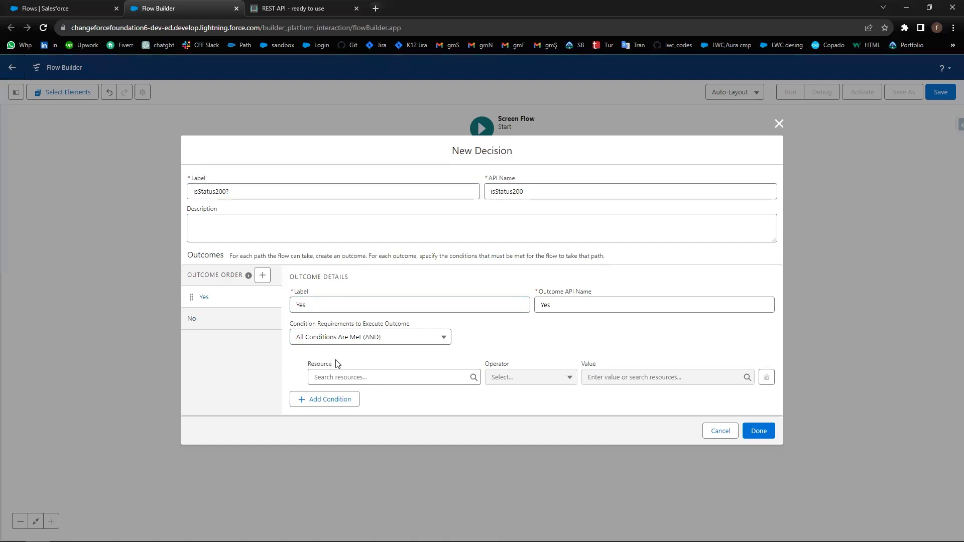
pyautogui.click(385, 377)
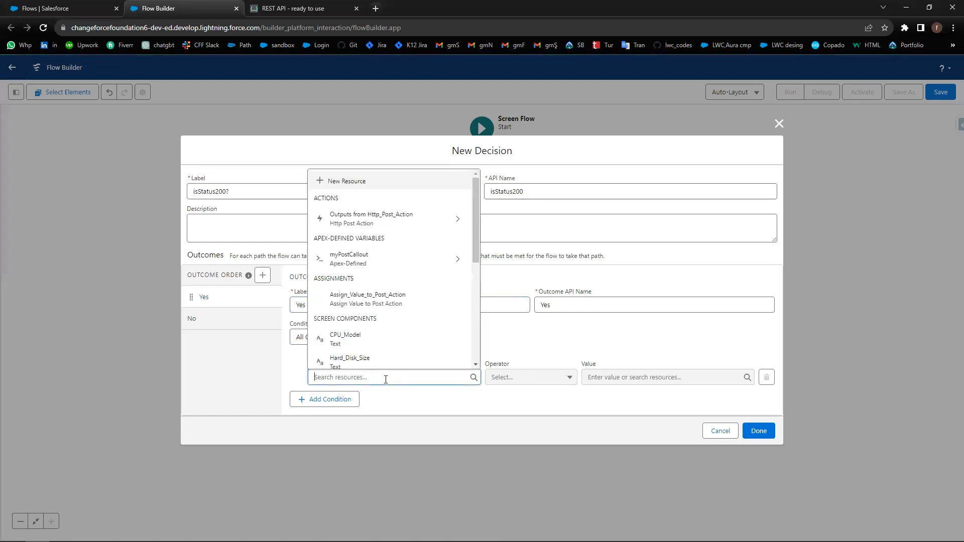
pyautogui.click(372, 219)
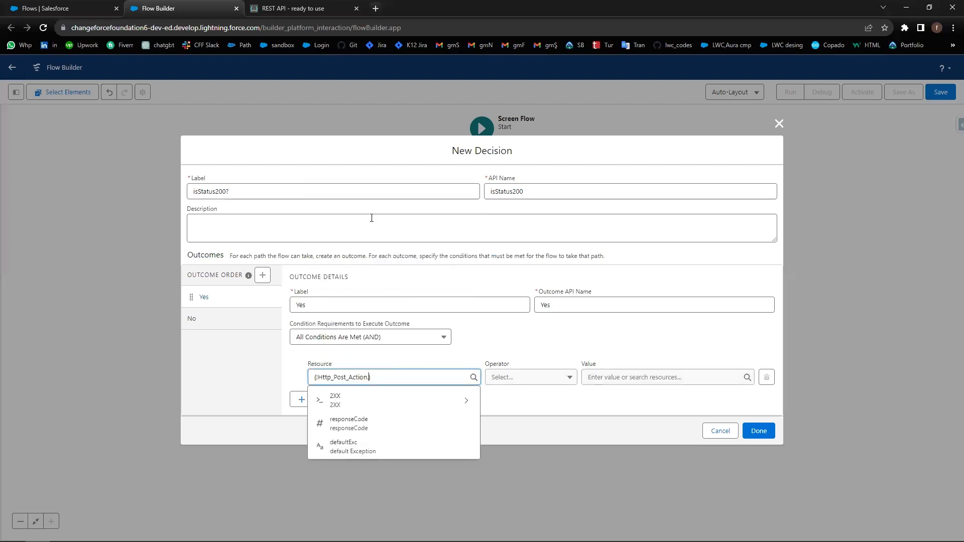
pyautogui.click(363, 427)
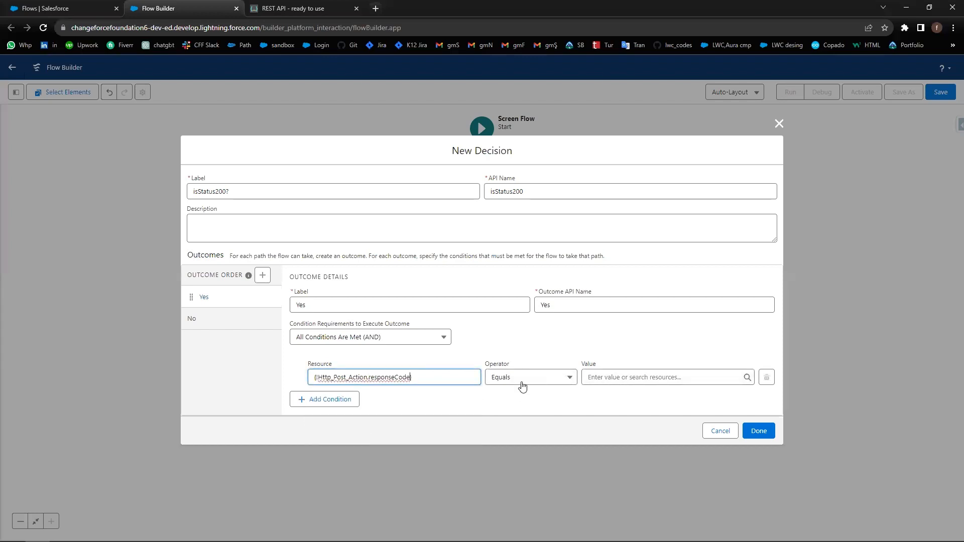
pyautogui.click(627, 378)
pyautogui.write('200')
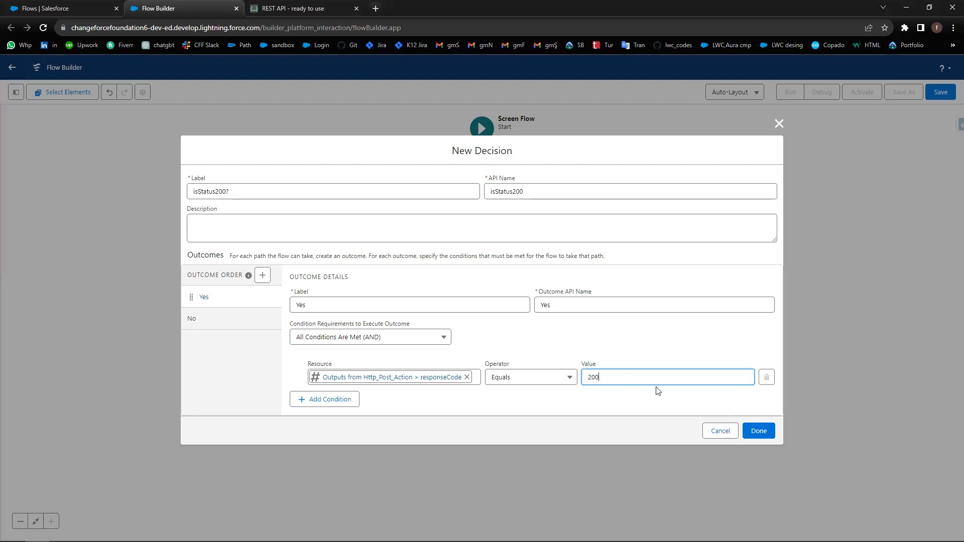
pyautogui.click(756, 432)
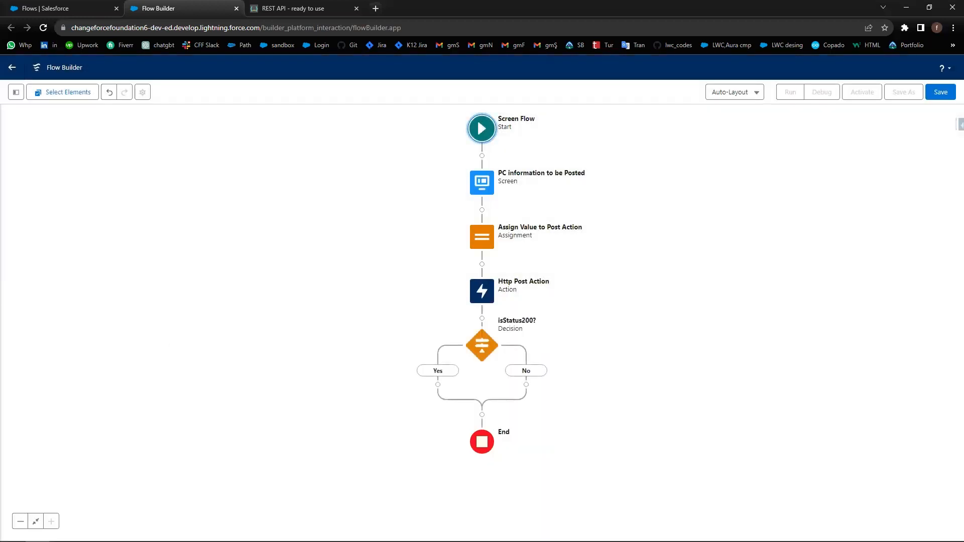
# Step: Add a Screen element on the decision's Yes path and place a Display Text component on it
pyautogui.click(438, 385)
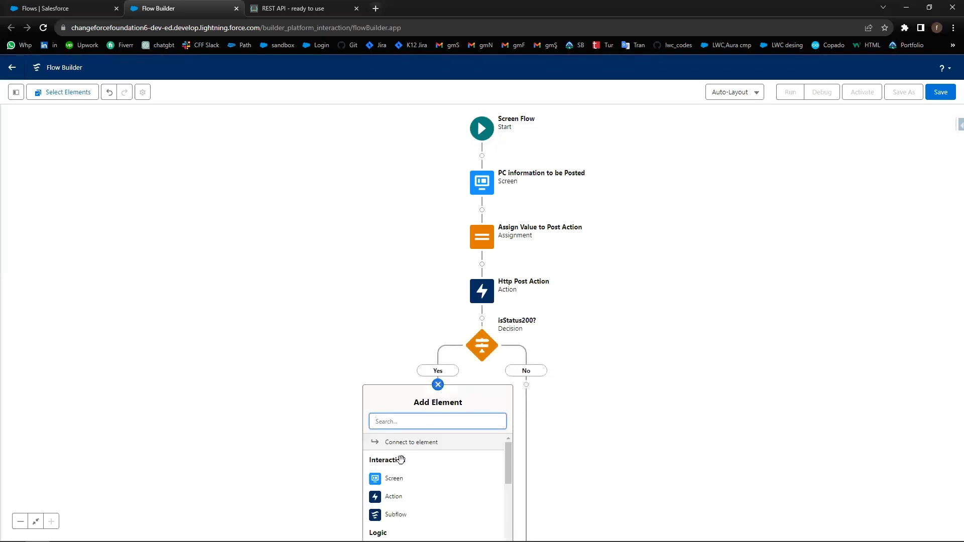
pyautogui.click(401, 481)
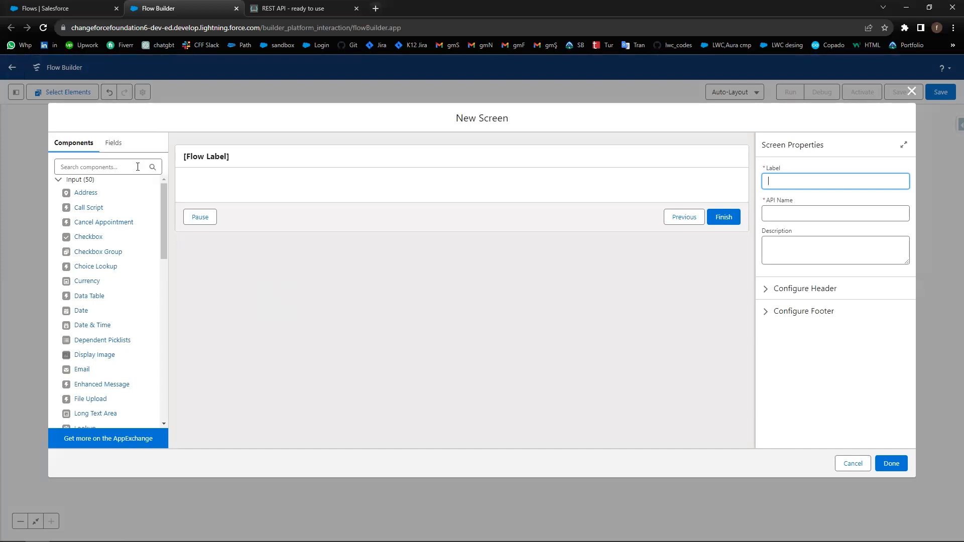
pyautogui.click(100, 168)
pyautogui.write('disp')
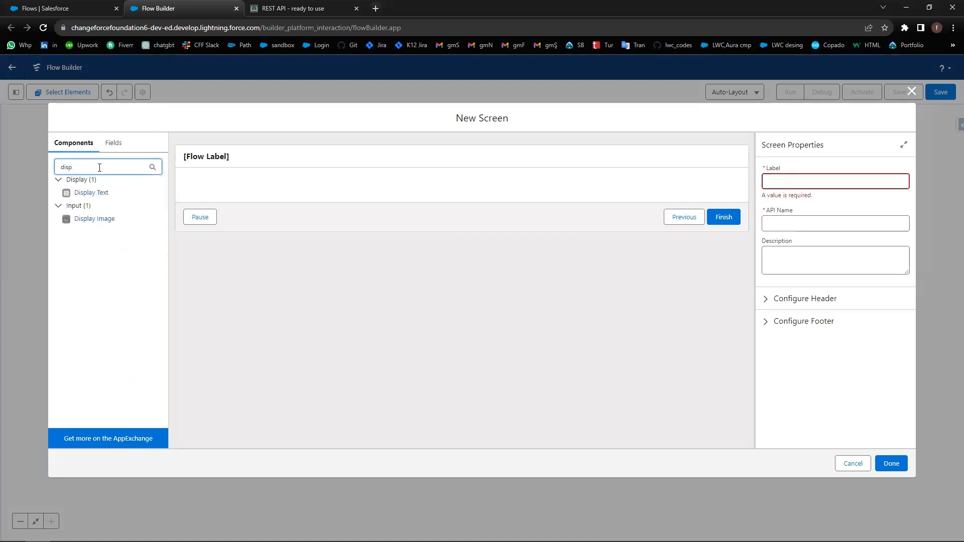
pyautogui.click(101, 193)
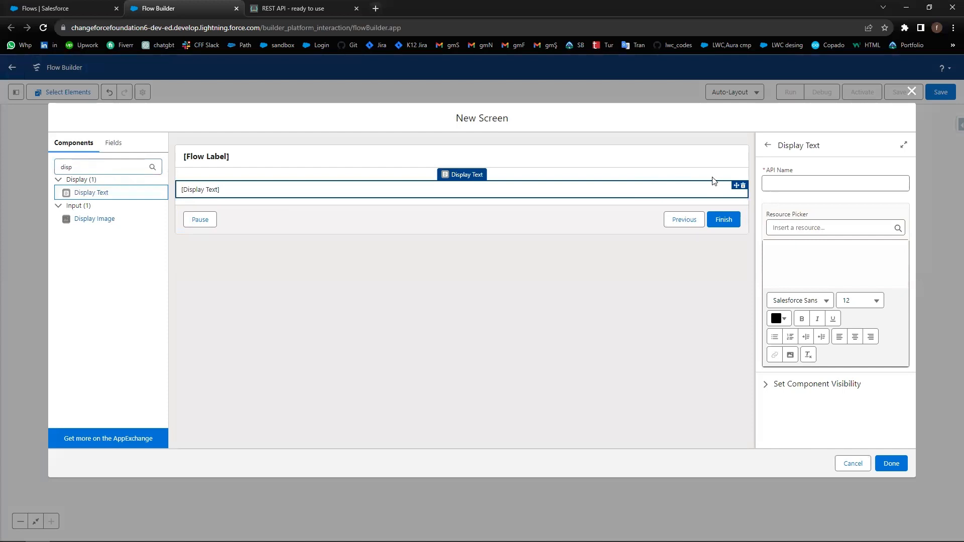
# Step: Set the Display Text component's API name to displayResult
pyautogui.click(791, 183)
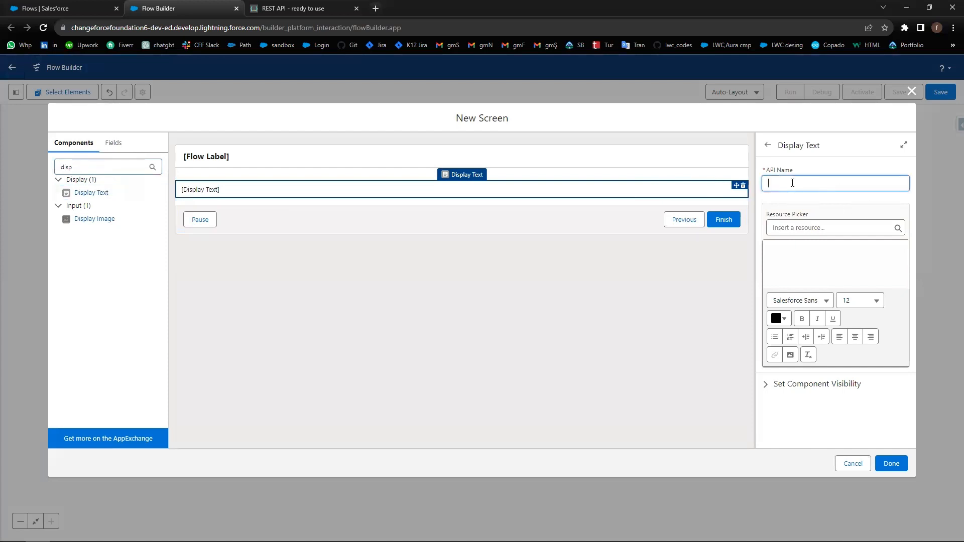
pyautogui.write('Display Result')
pyautogui.click(789, 251)
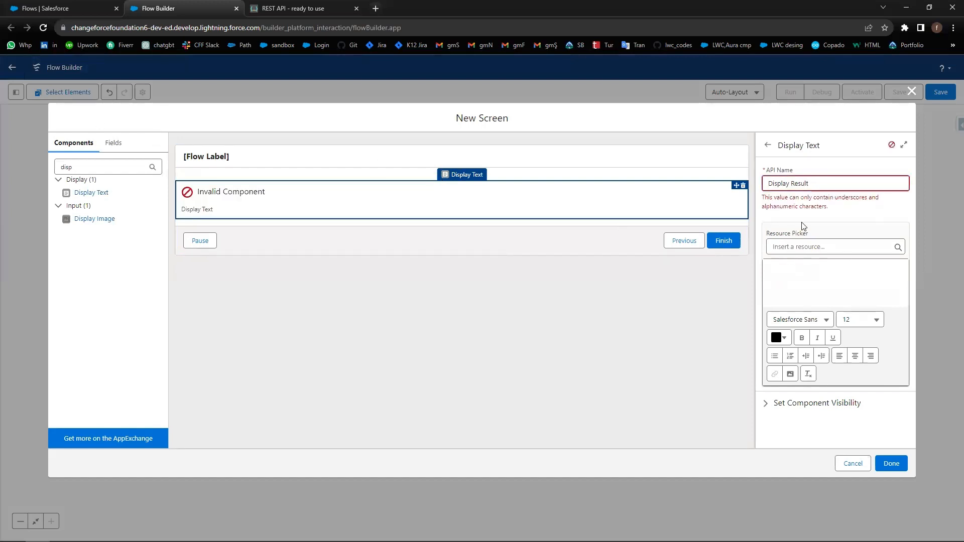
pyautogui.click(789, 184)
pyautogui.write('_')
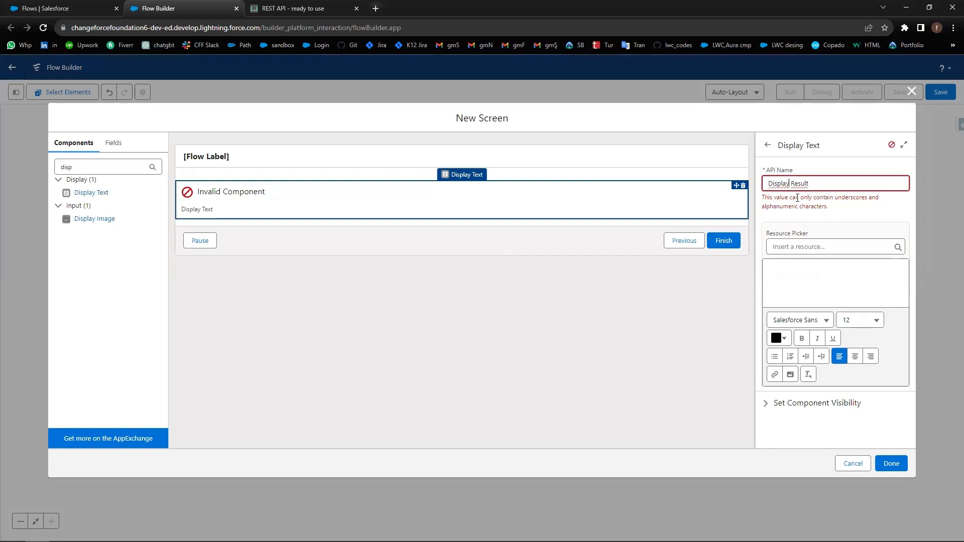
pyautogui.press('BackSpace')
pyautogui.press('Delete')
pyautogui.click(765, 187)
pyautogui.press('Delete')
pyautogui.write('d')
# Step: Enter the display text "Your new PC information has been posted and a new record has been created succesfully. Here is the information which has been crreted:"
pyautogui.click(794, 295)
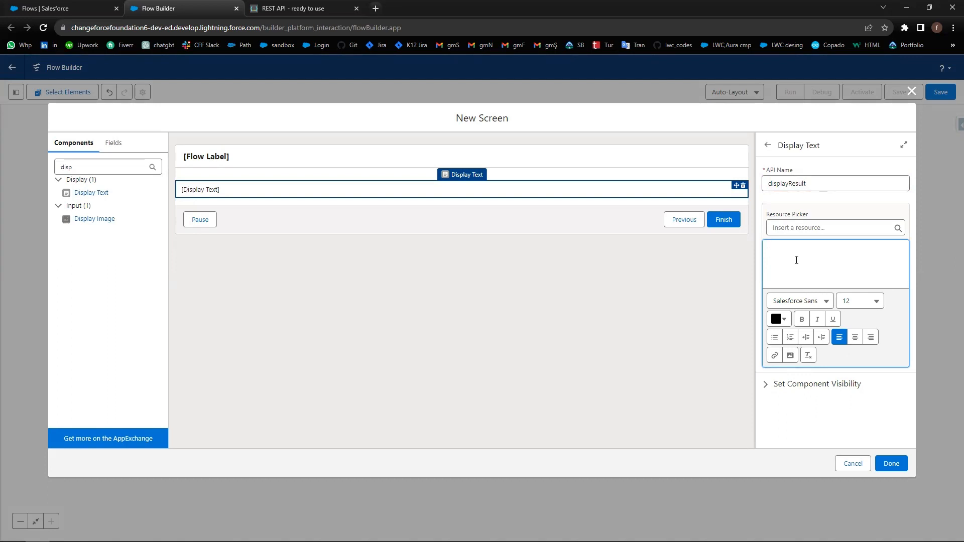
pyautogui.write('Your new PC informat')
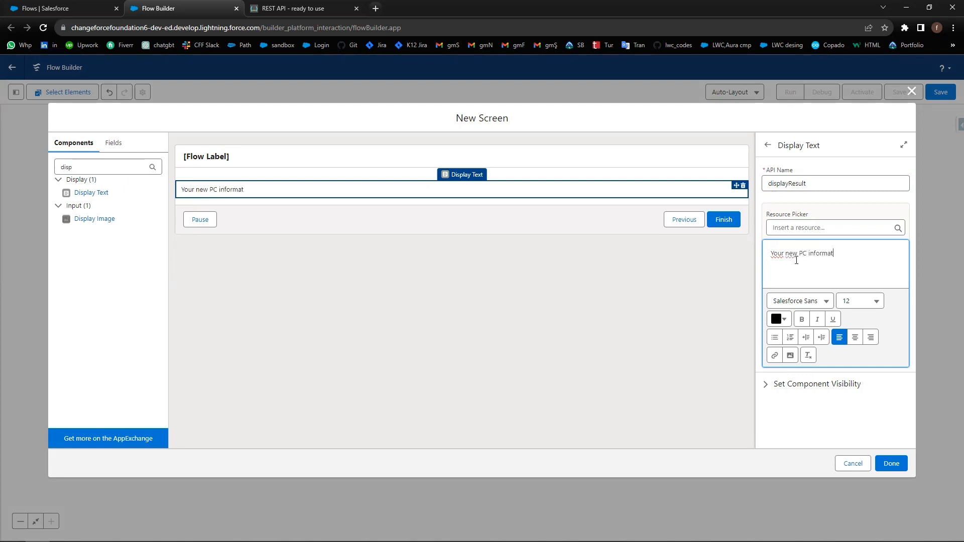
pyautogui.write('ion has been p')
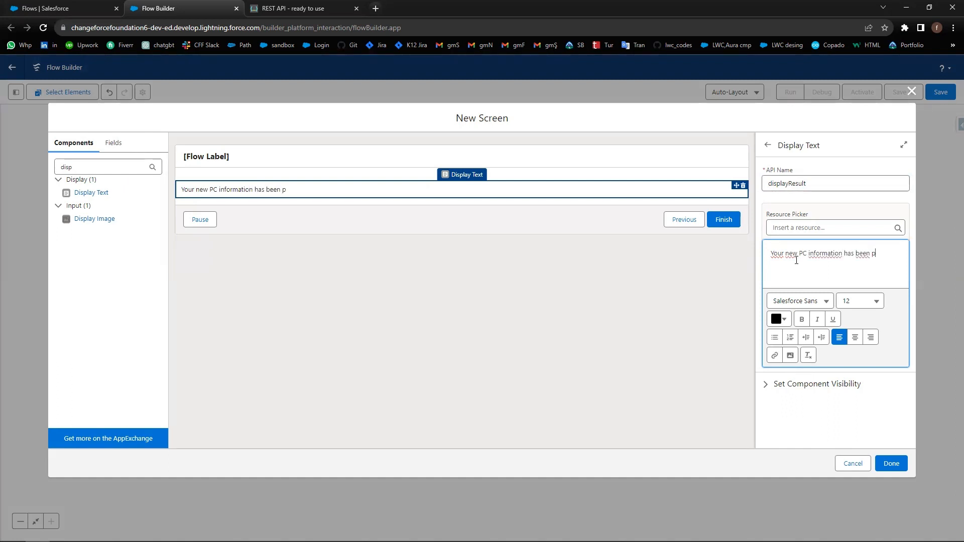
pyautogui.write('osted and a new record')
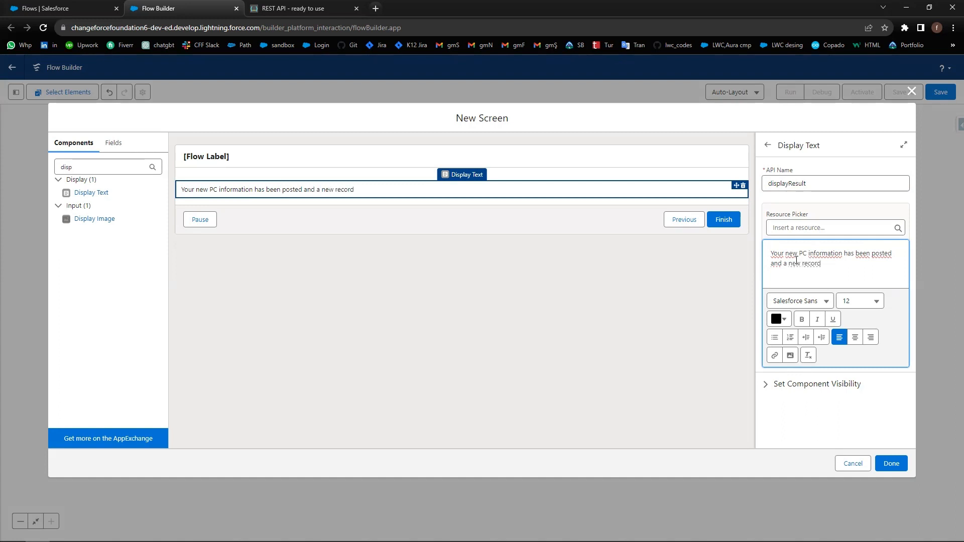
pyautogui.write(' has been created suc')
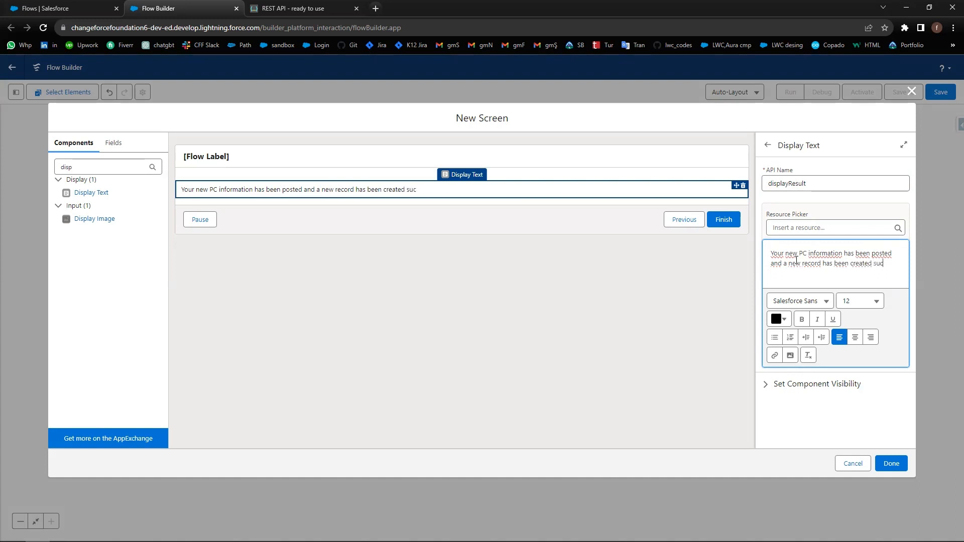
pyautogui.write('cesfully. Here')
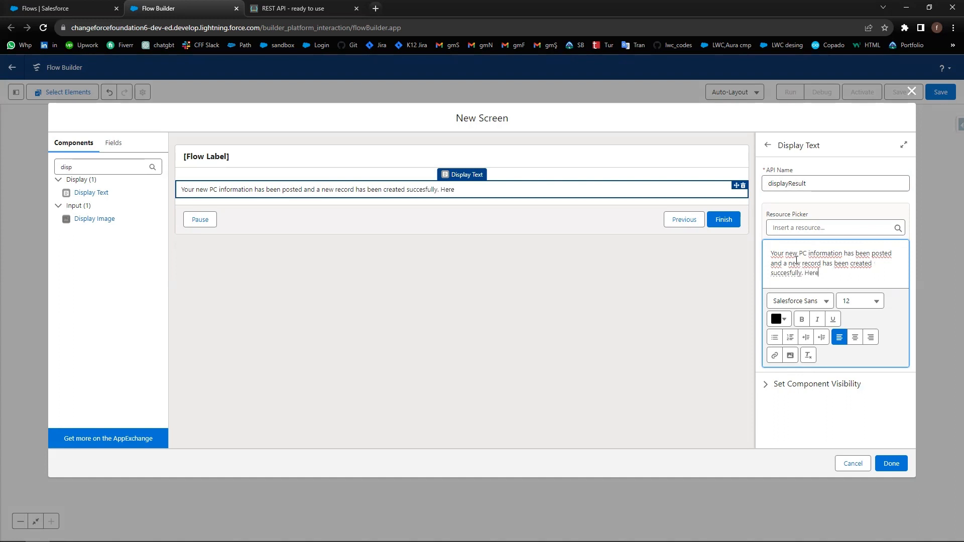
pyautogui.write(' is the information which')
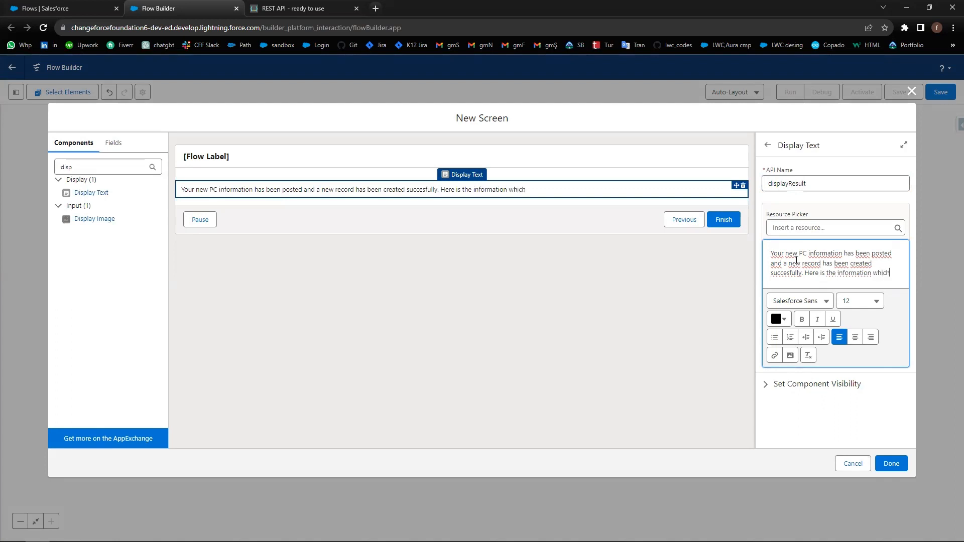
pyautogui.write(' has been')
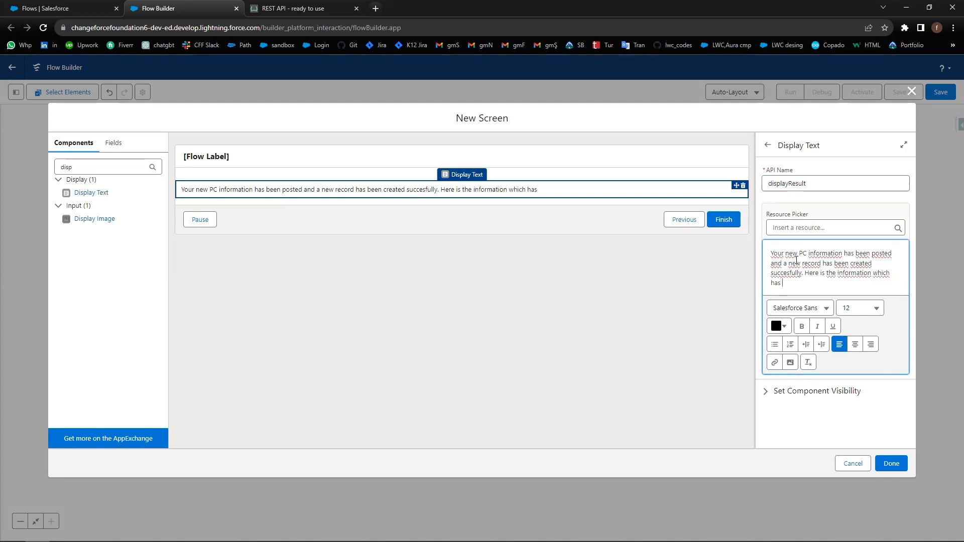
pyautogui.write(' crreqa')
pyautogui.press('BackSpace')
pyautogui.press('BackSpace')
pyautogui.write('ted:')
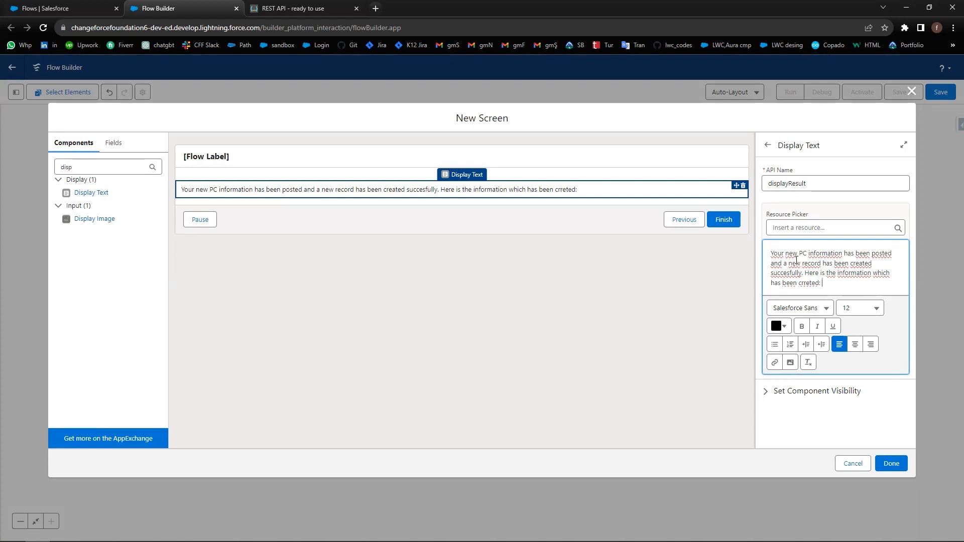
# Step: Add an "ID:" line to the display text that inserts the id from Http_Post_Action's 2XX output
pyautogui.press('Return')
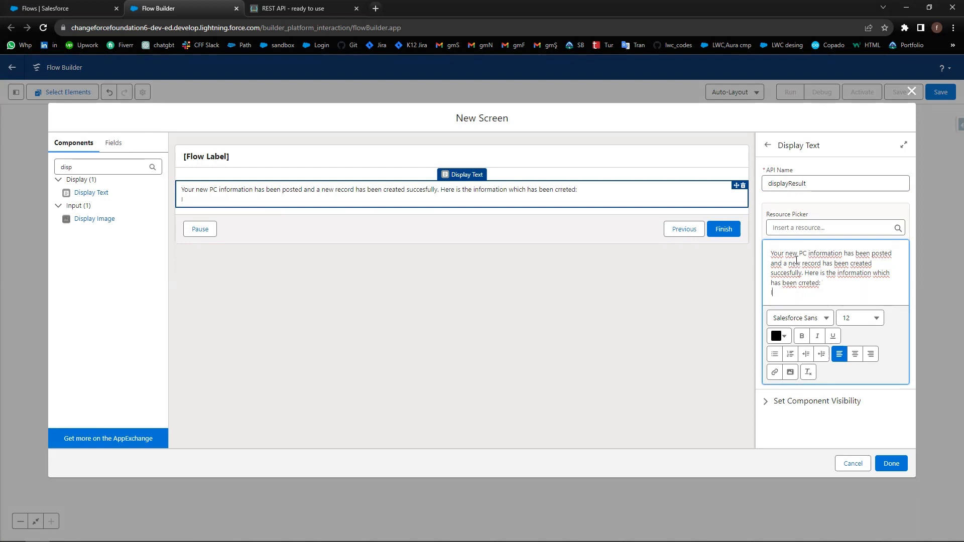
pyautogui.click(791, 230)
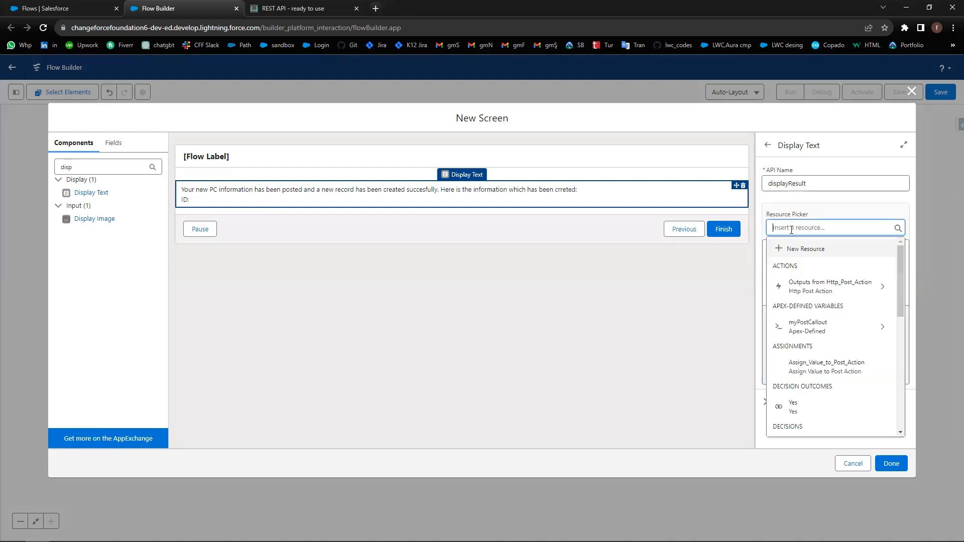
pyautogui.click(808, 284)
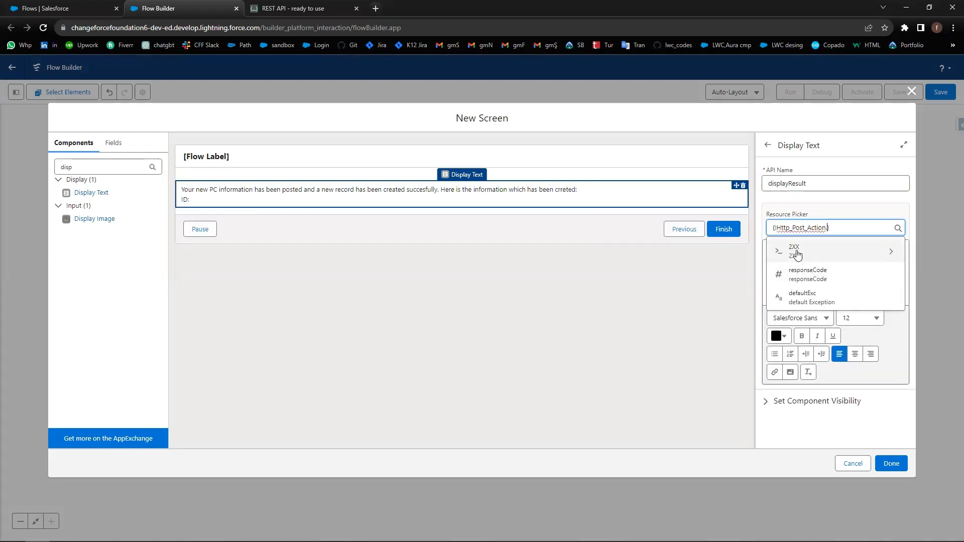
pyautogui.click(797, 253)
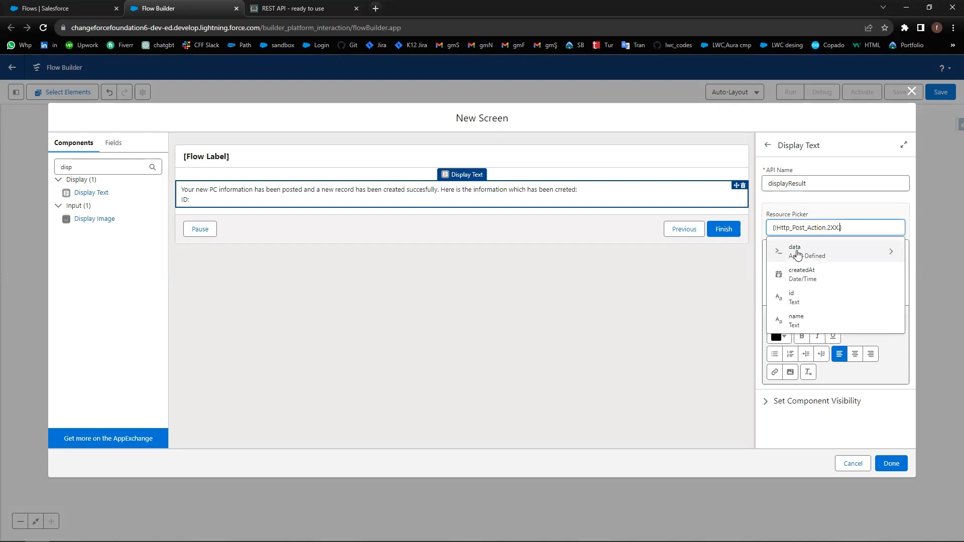
pyautogui.click(793, 297)
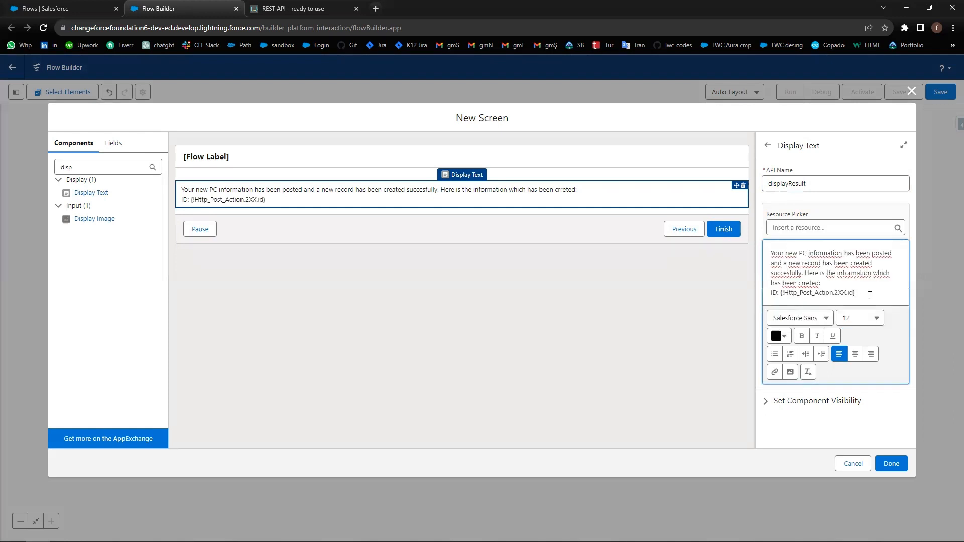
# Step: Add a "Name:" line below the ID that inserts the name from Http_Post_Action's 2XX output
pyautogui.press('Return')
pyautogui.write('N')
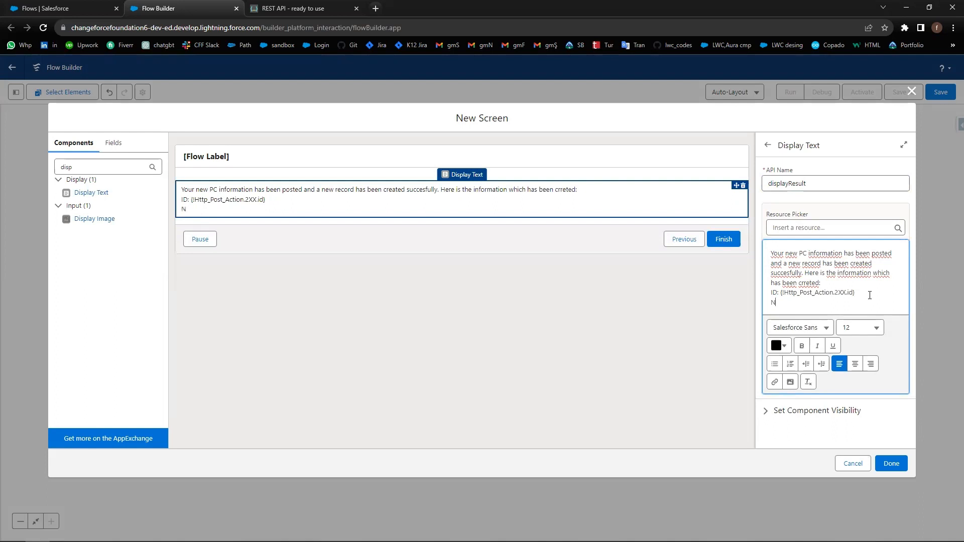
pyautogui.write('ame:')
pyautogui.click(807, 227)
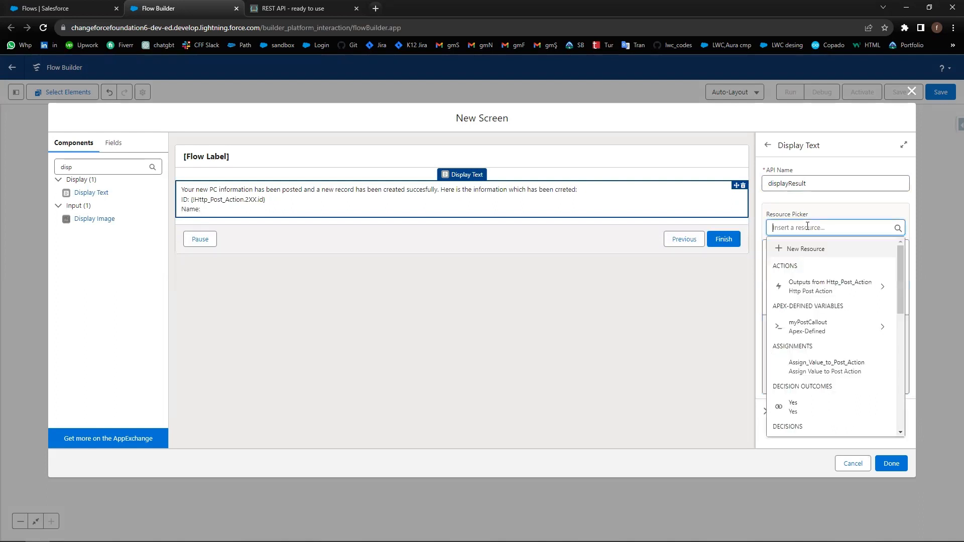
pyautogui.click(817, 287)
pyautogui.click(793, 253)
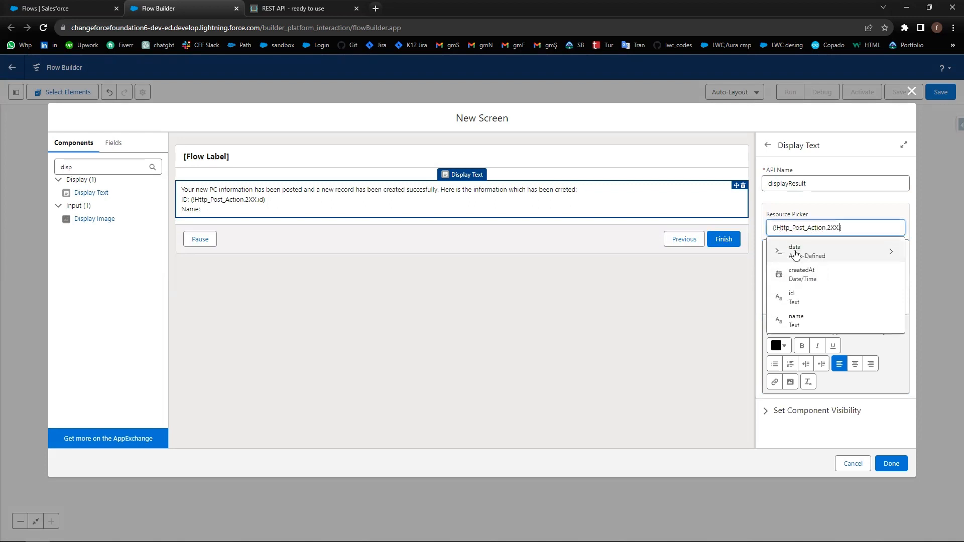
pyautogui.click(797, 320)
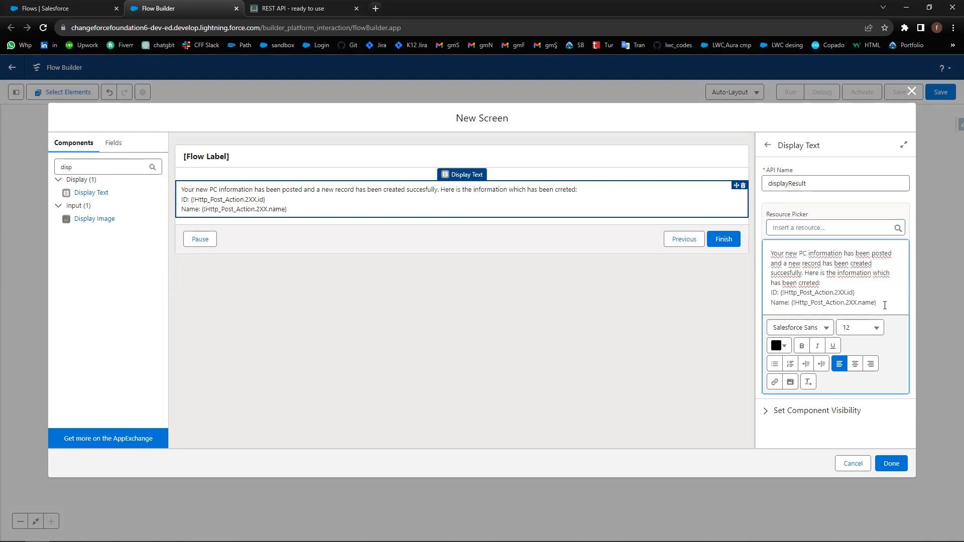
# Step: Add a "Created Date:" line below the name that inserts createdAt from Http_Post_Action's 2XX output
pyautogui.press('Return')
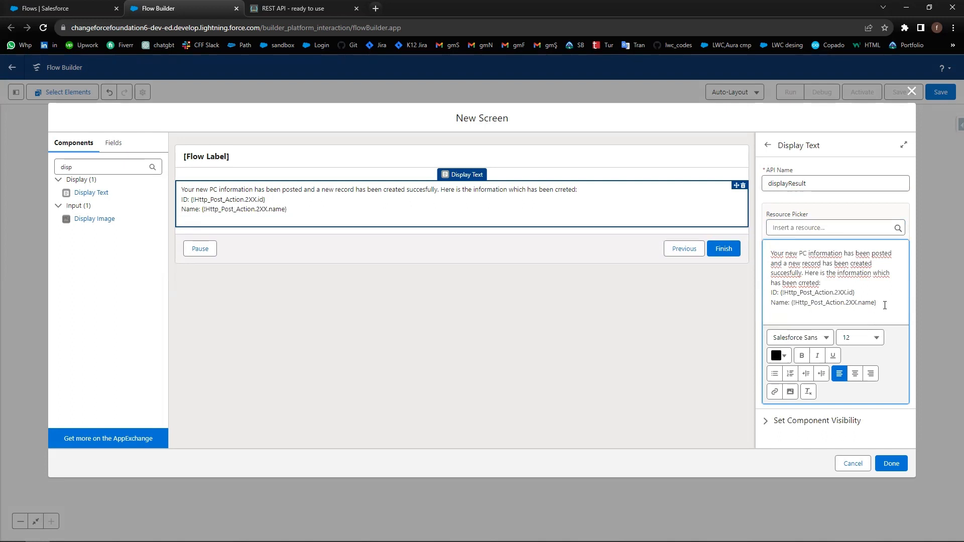
pyautogui.write('Created')
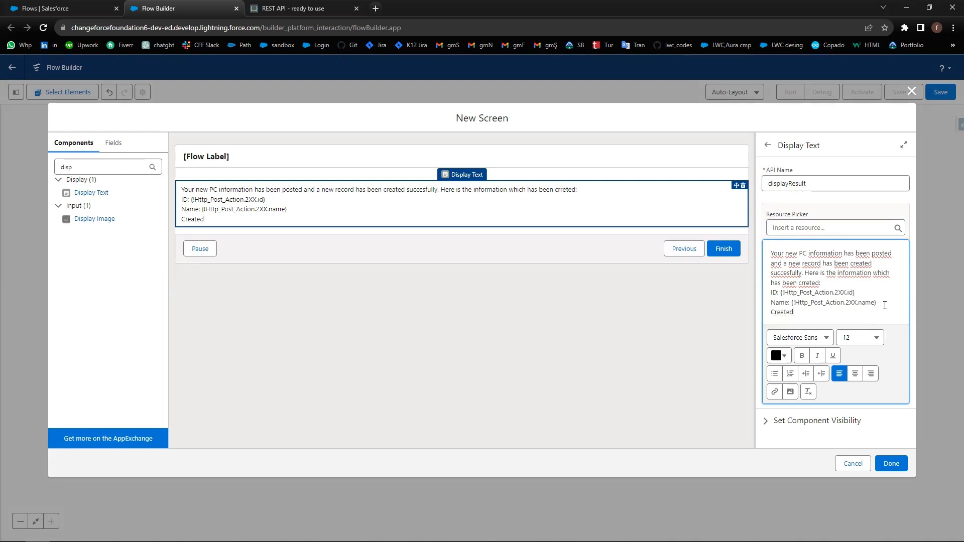
pyautogui.write(' Date:')
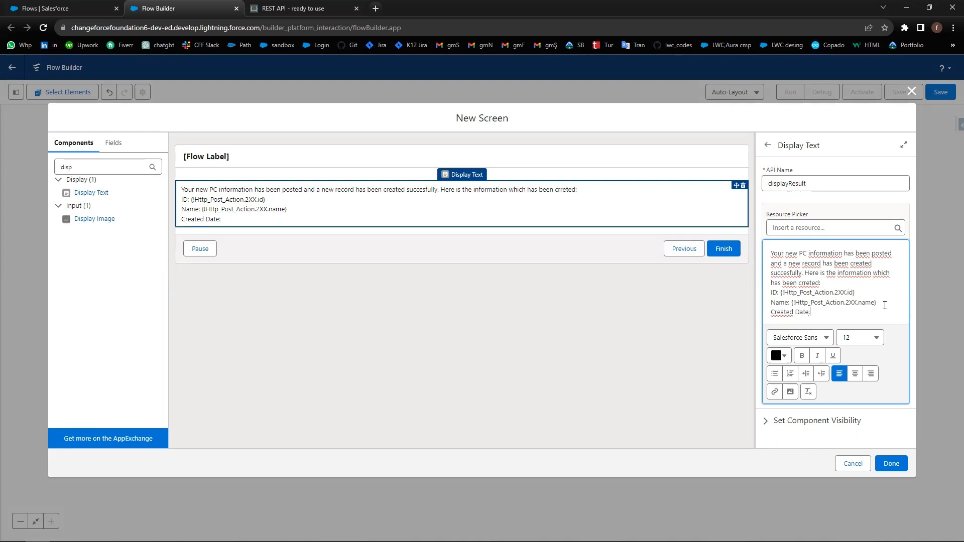
pyautogui.click(820, 227)
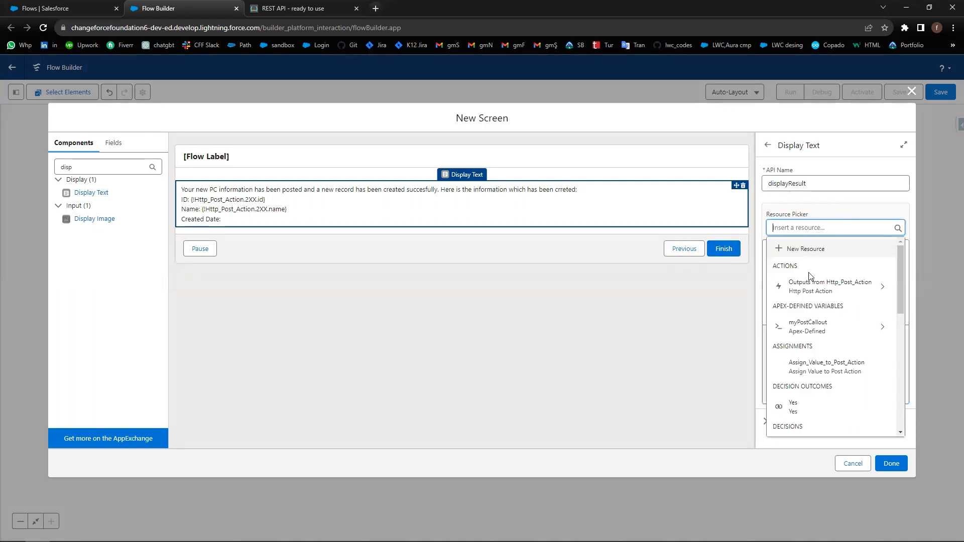
pyautogui.click(804, 278)
pyautogui.click(798, 255)
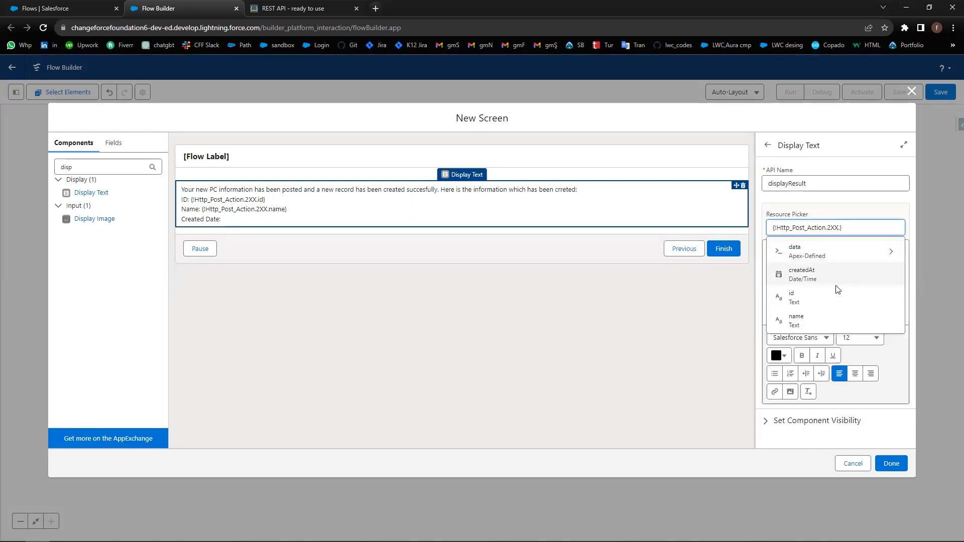
pyautogui.click(808, 276)
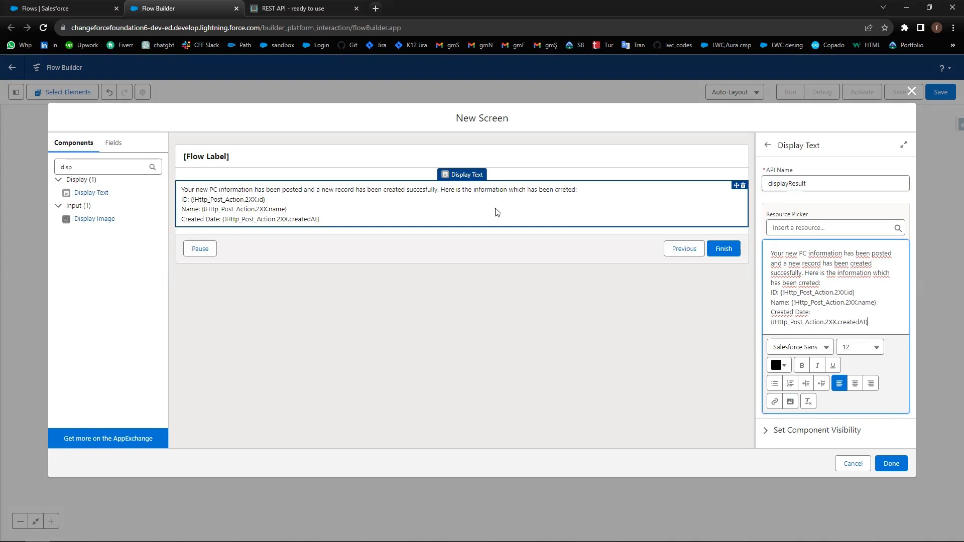
# Step: Label the new result screen "Succes Display" with the API name Succes_Display
pyautogui.click(288, 156)
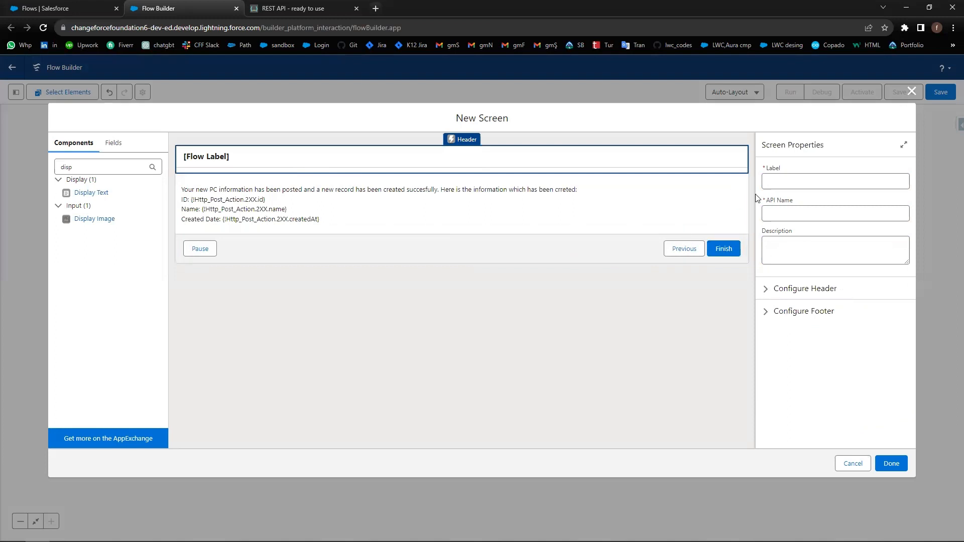
pyautogui.click(780, 182)
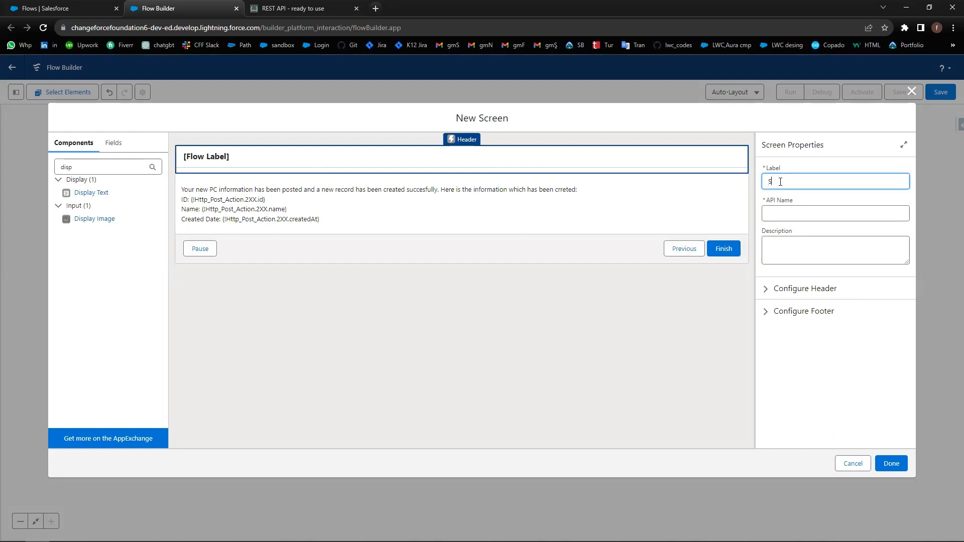
pyautogui.write('Succes Display')
pyautogui.click(846, 198)
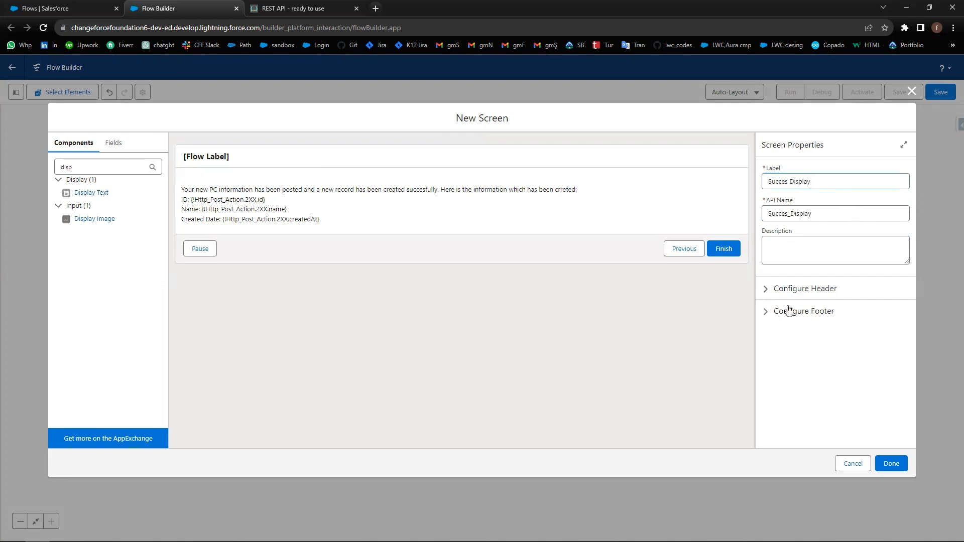
# Step: Hide the Previous and Pause buttons in the result screen's footer and finish the screen
pyautogui.click(771, 313)
pyautogui.scroll(-1, 801, 345)
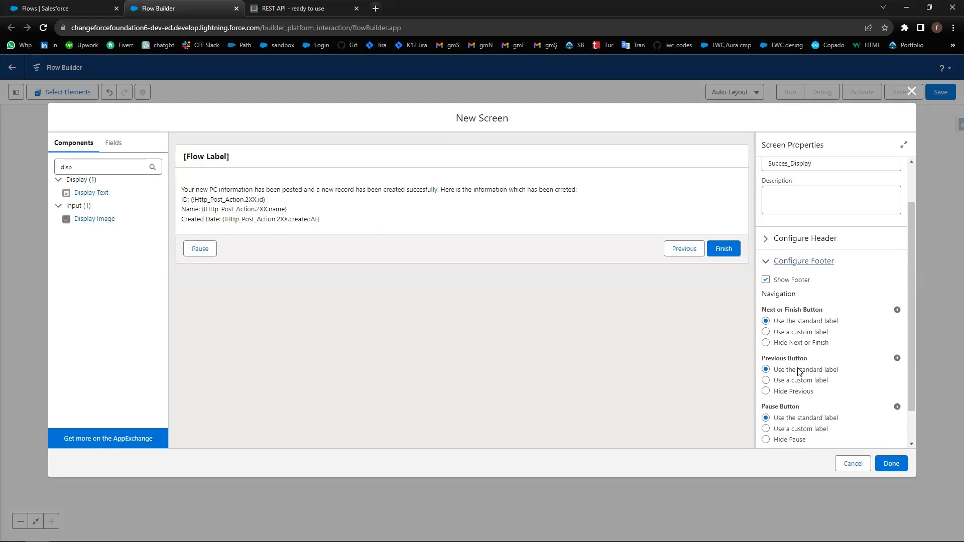
pyautogui.click(767, 392)
pyautogui.scroll(-1, 768, 394)
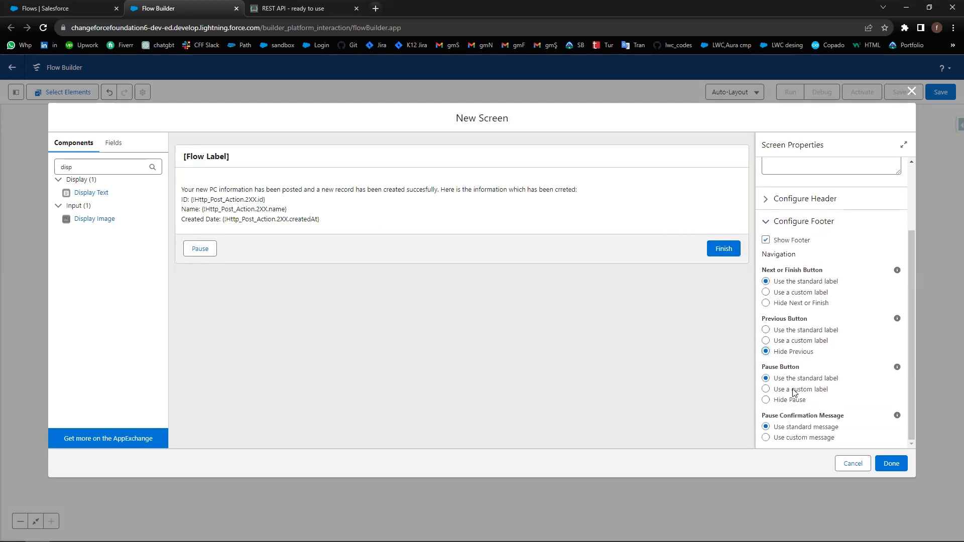
pyautogui.click(772, 399)
pyautogui.scroll(1, 772, 399)
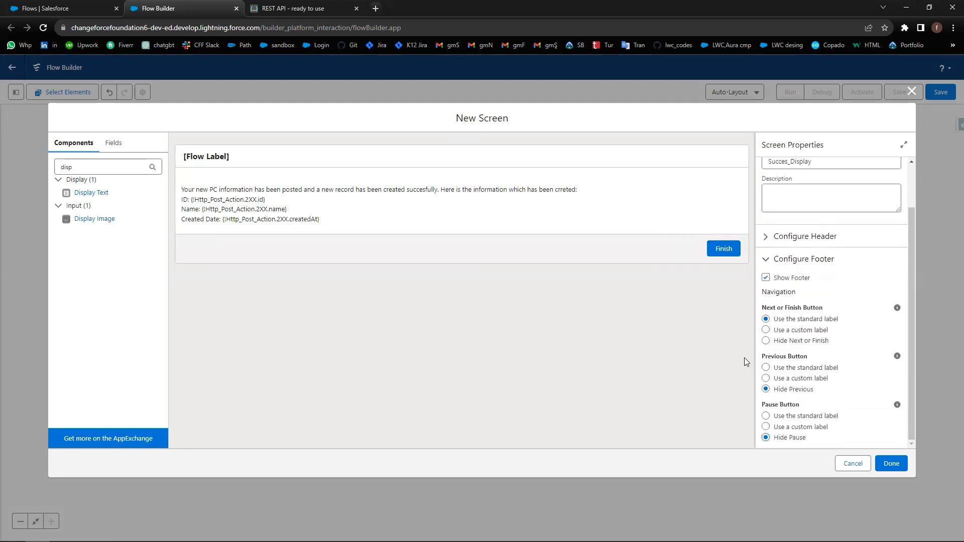
pyautogui.click(892, 465)
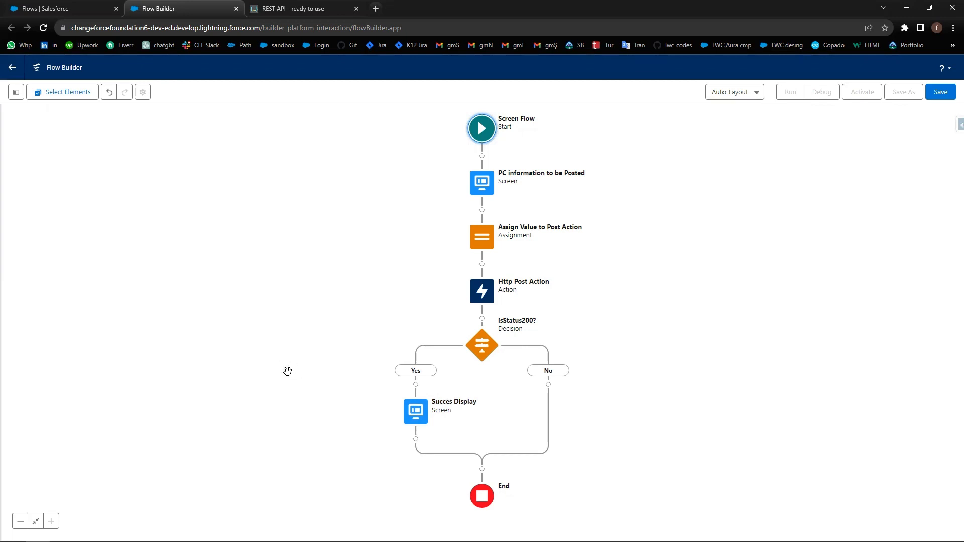
# Step: Add a screen on the decision's No path containing a Display Text component with the API name displayError
pyautogui.click(548, 385)
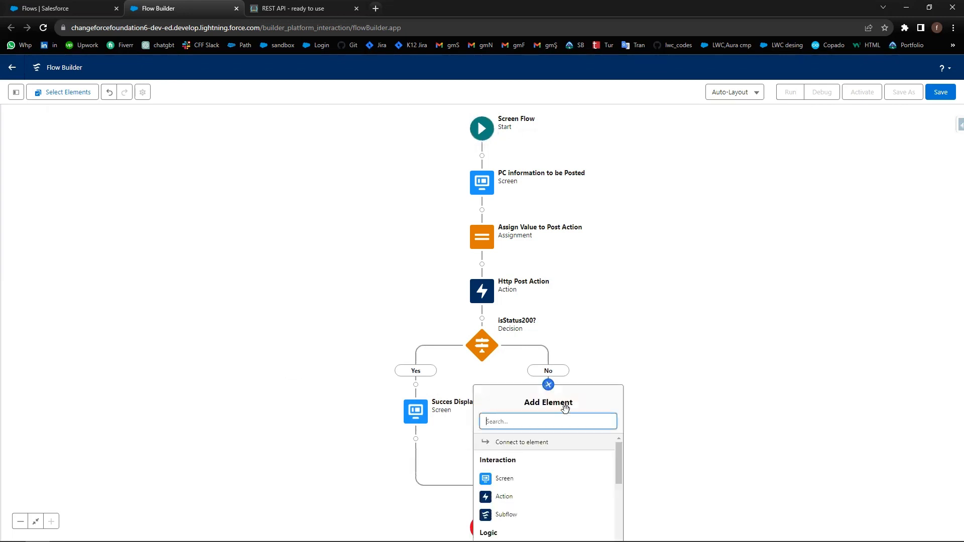
pyautogui.click(516, 477)
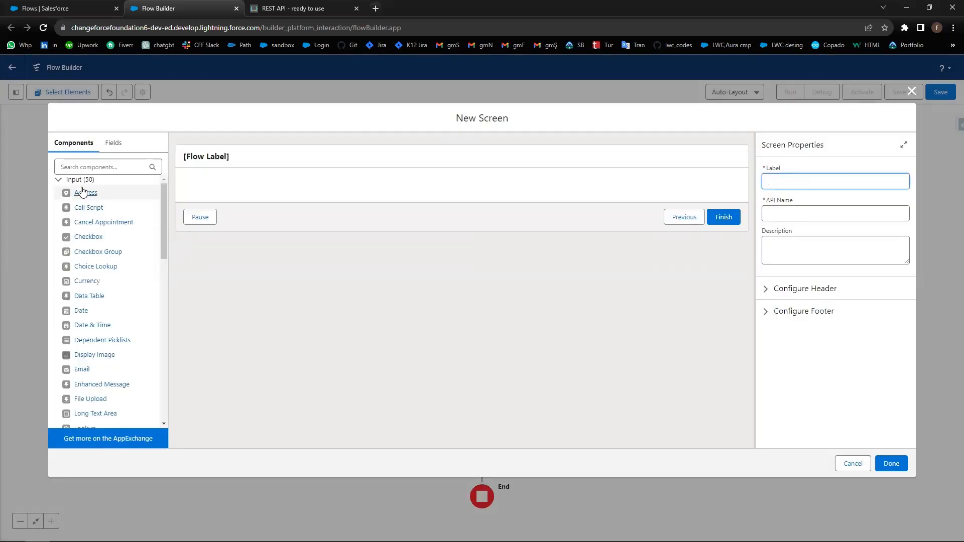
pyautogui.write('displ')
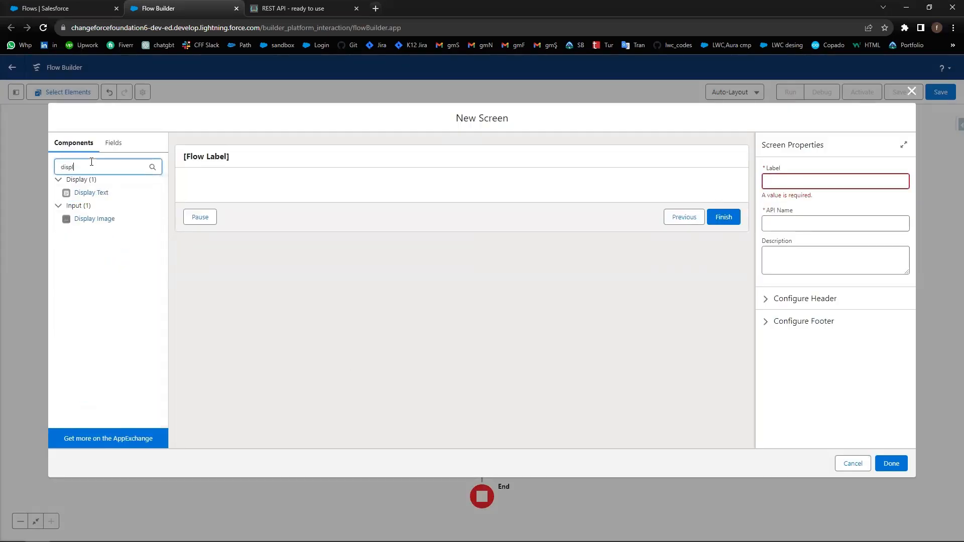
pyautogui.click(99, 195)
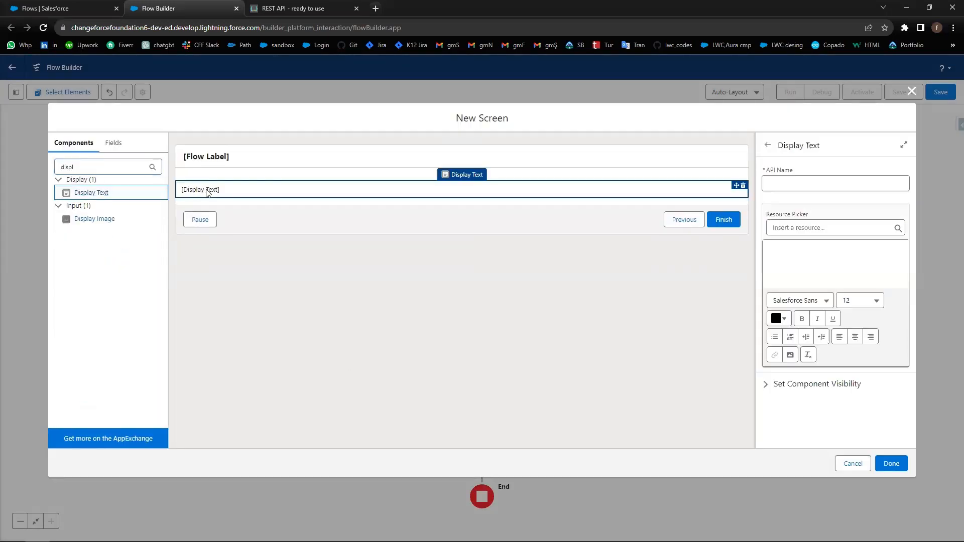
pyautogui.click(792, 182)
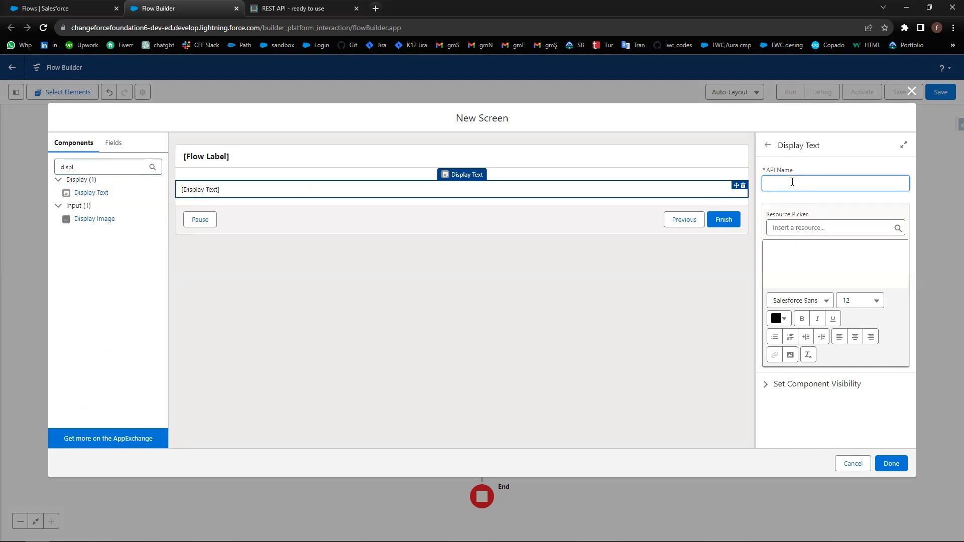
pyautogui.write('Display')
pyautogui.press('Delete')
pyautogui.write('displayError')
# Step: Write the display text "There is a problem while implementing HTTP callout. Here is the error message:" and start a new line below it
pyautogui.click(798, 249)
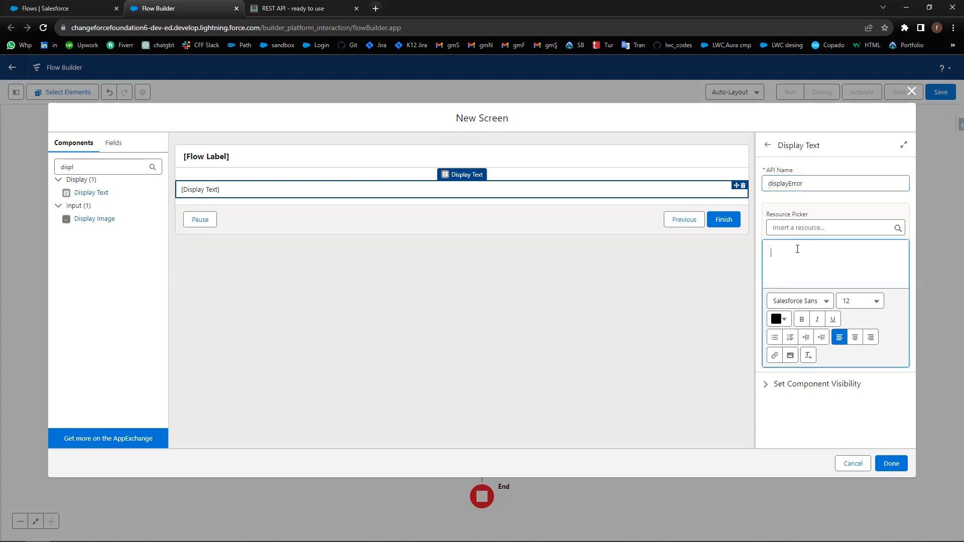
pyautogui.write('There is a problem w')
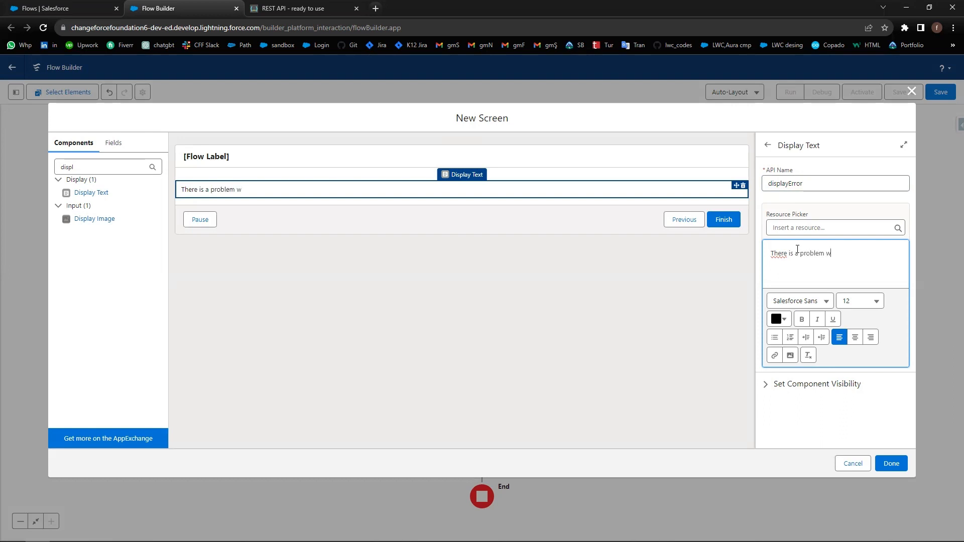
pyautogui.write('hile implementing')
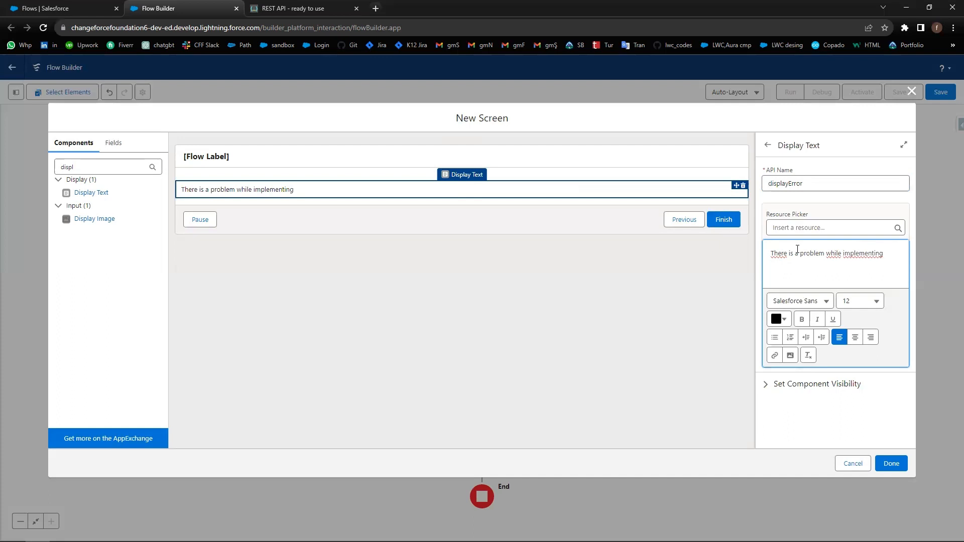
pyautogui.write(' HTTP callout. Here is the e')
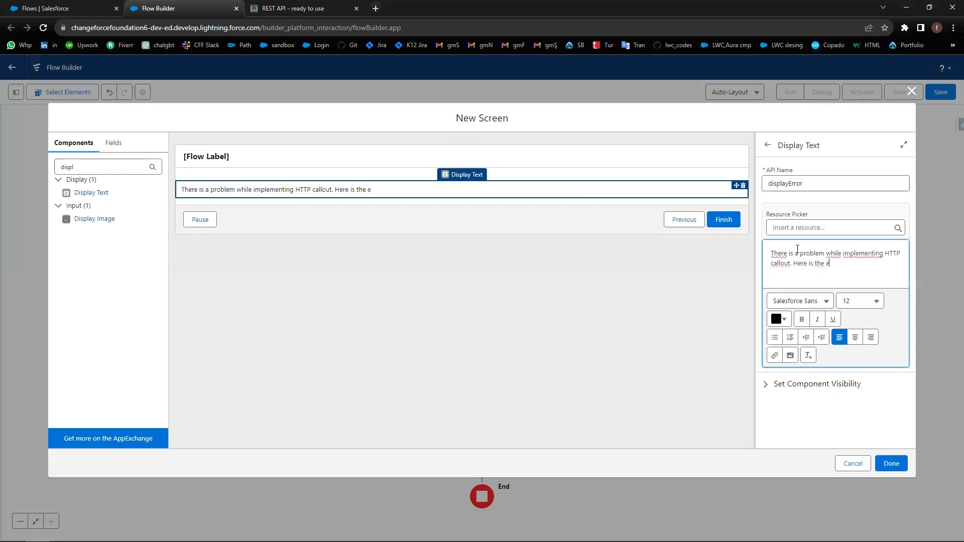
pyautogui.write('rror message:')
pyautogui.press('Return')
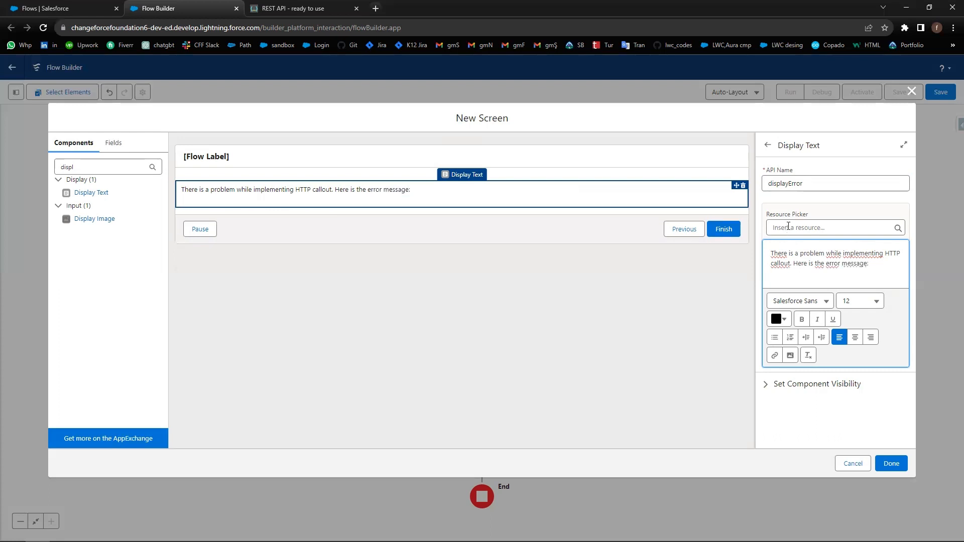
# Step: Insert defaultExc from Http_Post_Action's outputs below the error message text
pyautogui.click(788, 226)
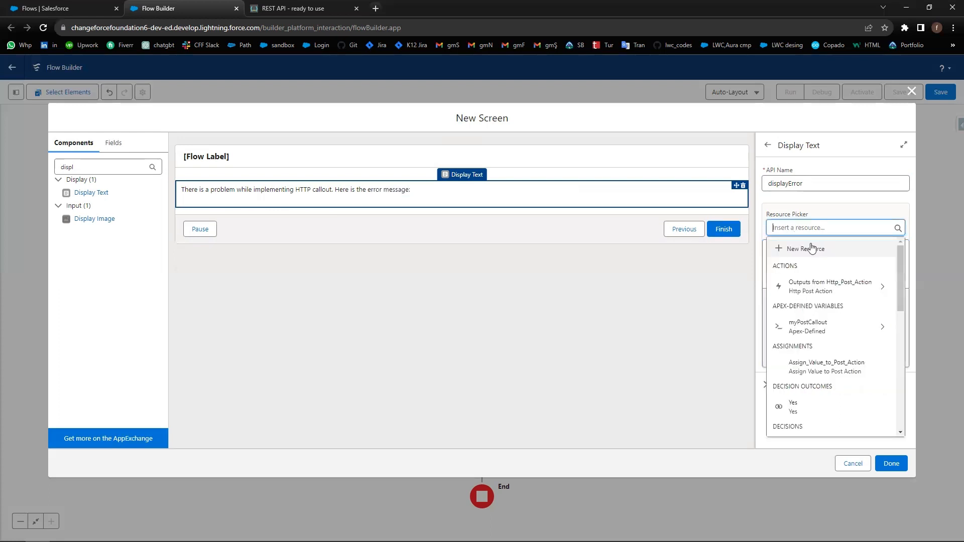
pyautogui.click(816, 290)
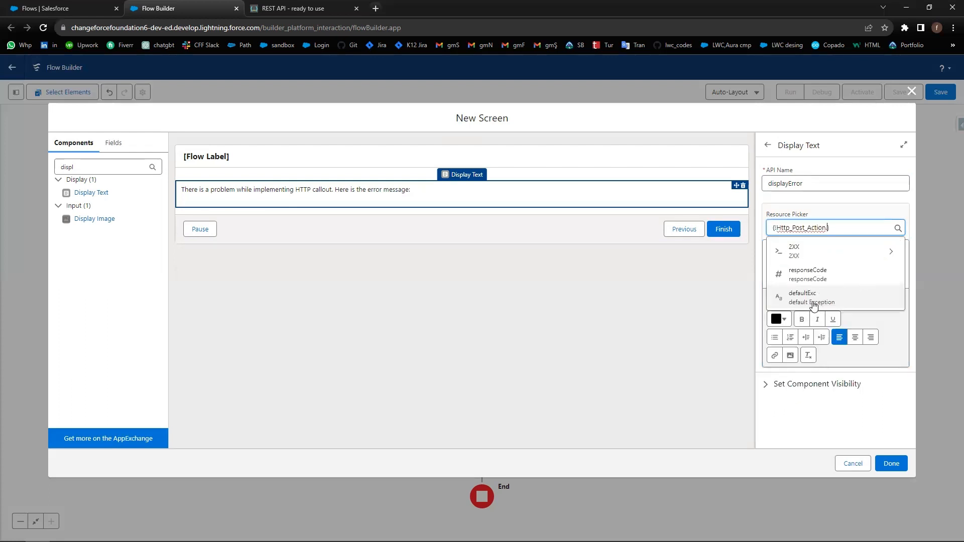
pyautogui.click(813, 301)
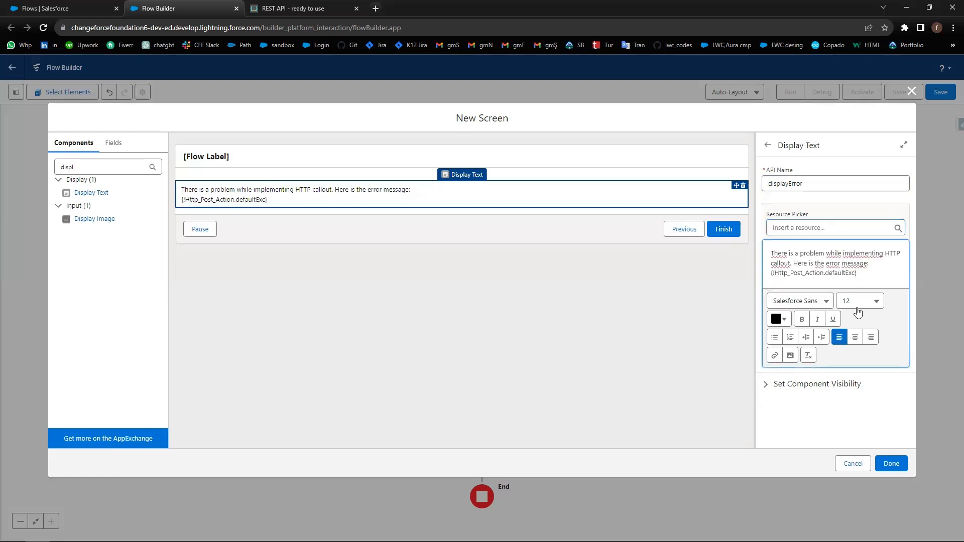
# Step: Label the new error screen "Display Error"
pyautogui.click(323, 156)
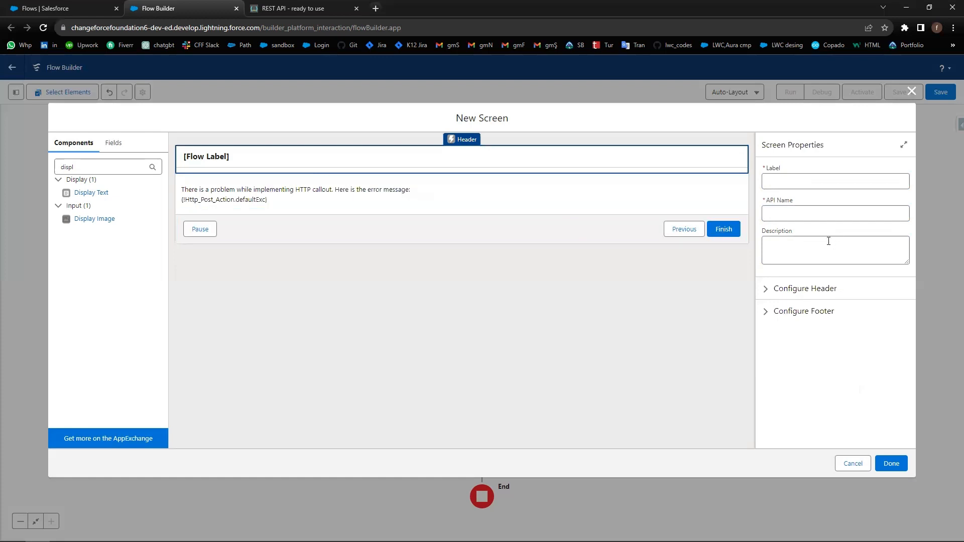
pyautogui.click(785, 182)
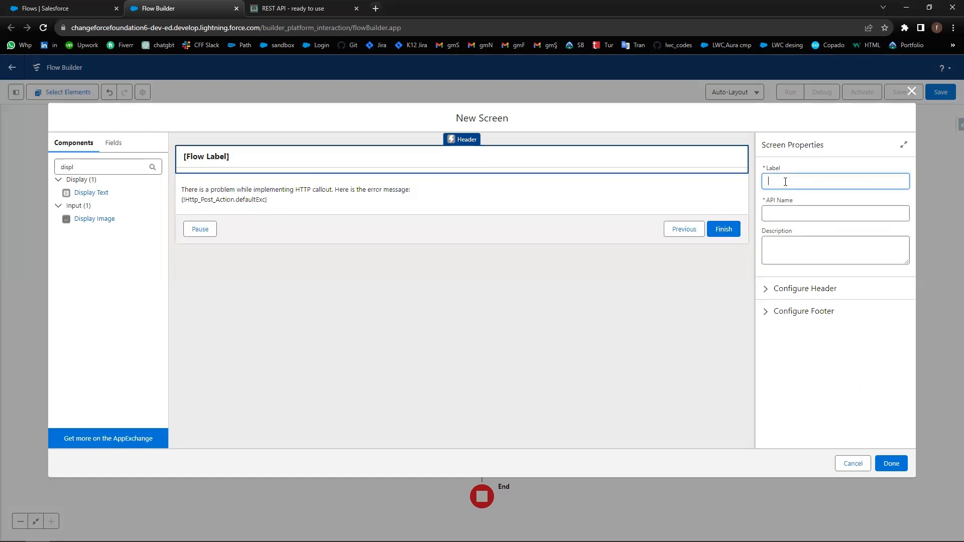
pyautogui.write('Display Error')
pyautogui.click(822, 202)
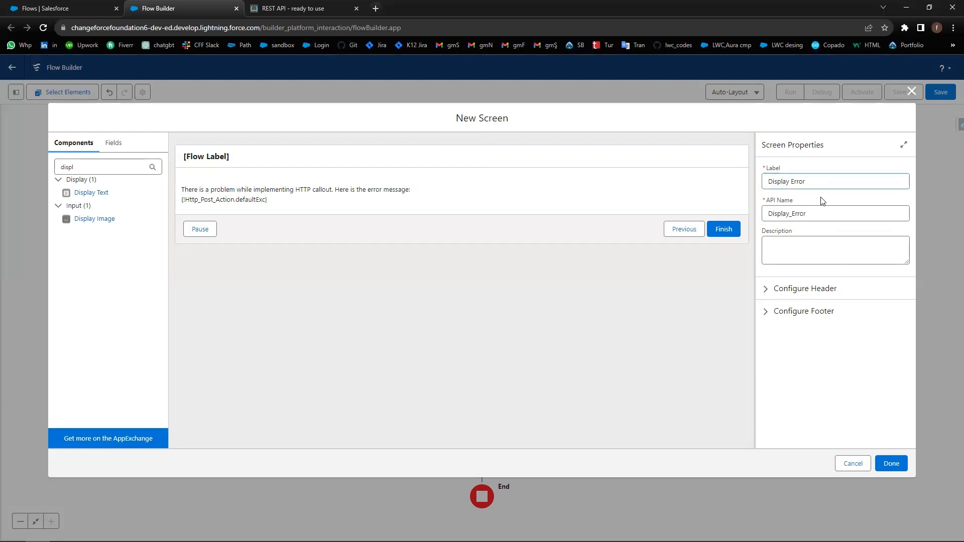
# Step: Hide the Previous and Pause buttons in the error screen's footer and finish the screen
pyautogui.click(767, 312)
pyautogui.scroll(-1, 796, 399)
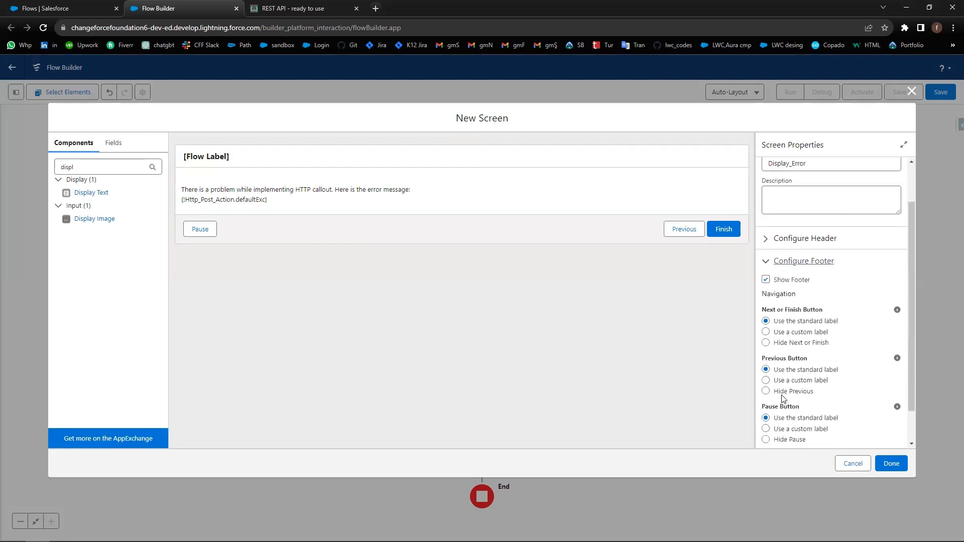
pyautogui.click(783, 393)
pyautogui.scroll(-1, 784, 402)
pyautogui.click(786, 401)
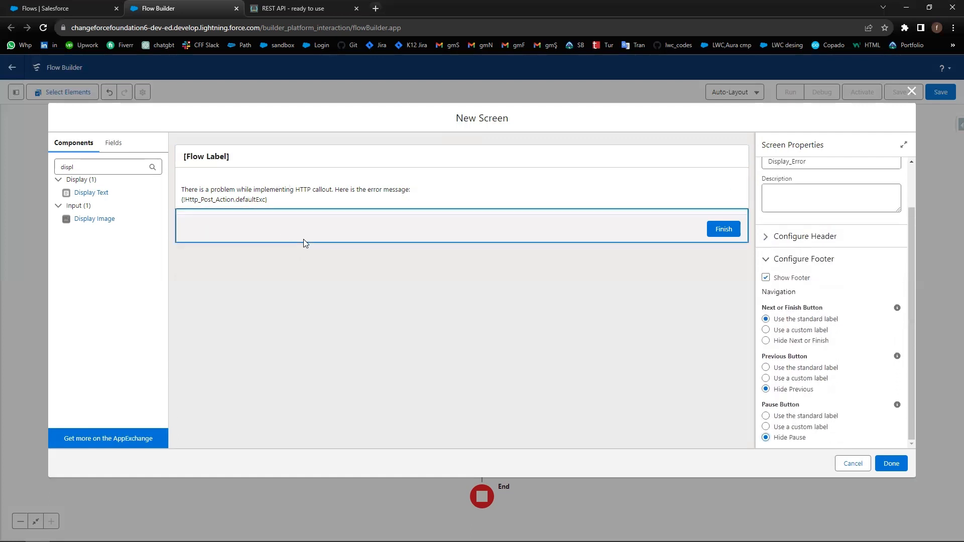
pyautogui.click(892, 465)
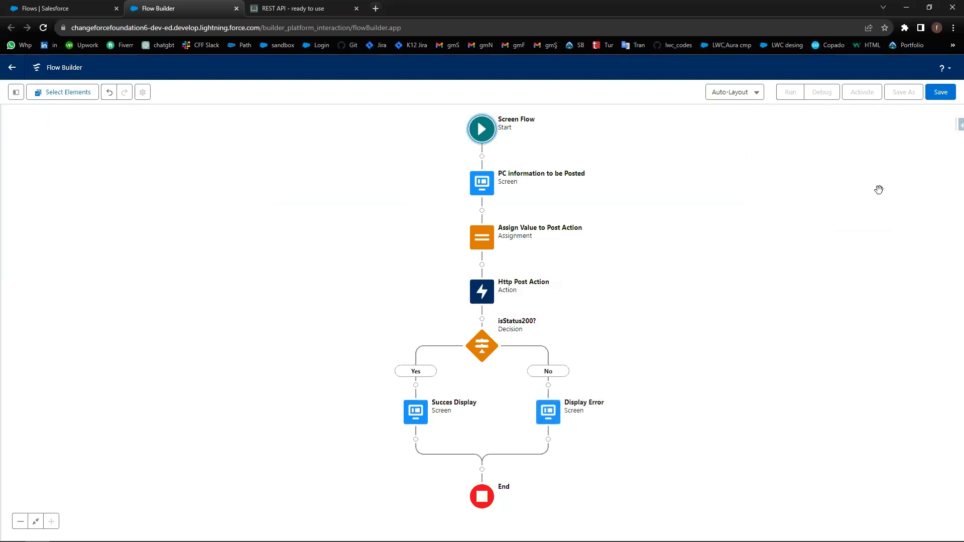
# Step: Save the flow with the label "HTTP Post Method"
pyautogui.click(940, 92)
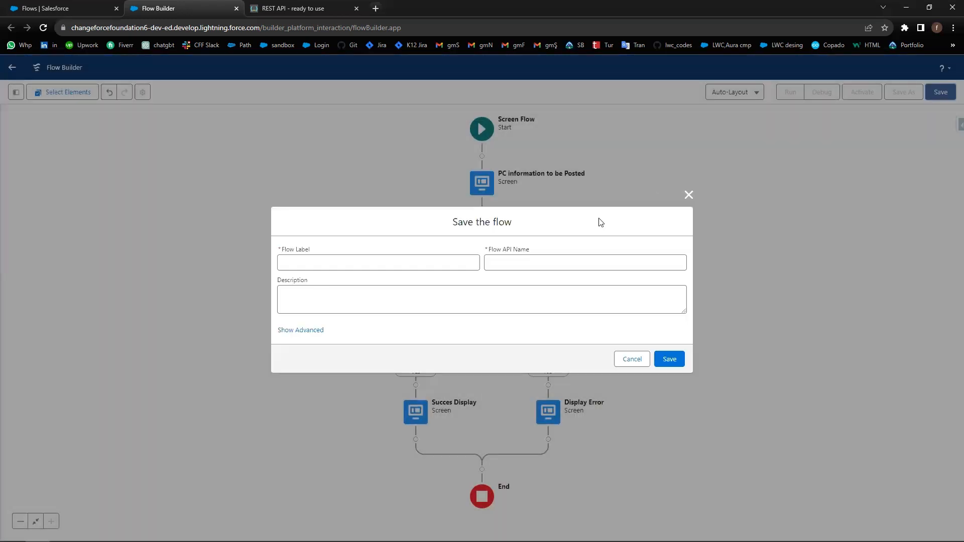
pyautogui.click(459, 258)
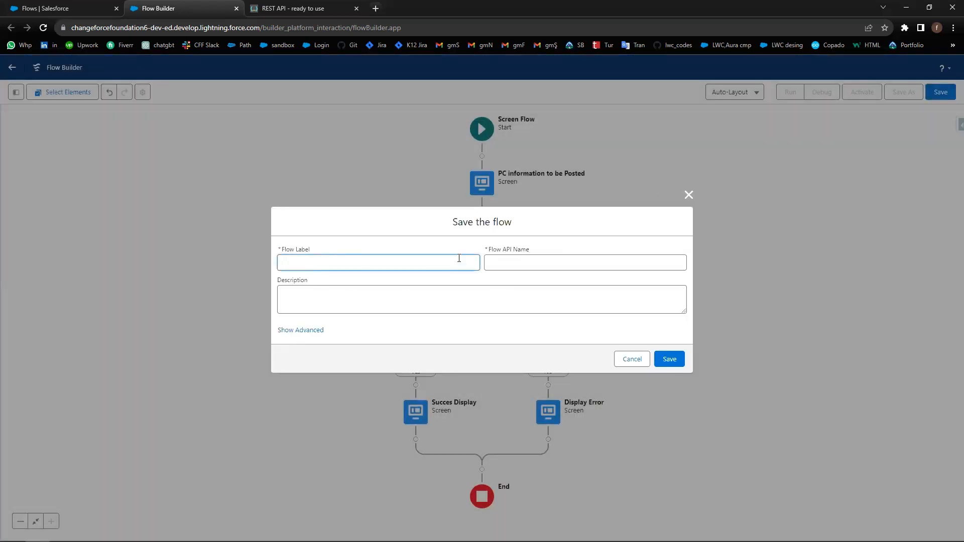
pyautogui.write('HTTP Post Method')
pyautogui.click(454, 283)
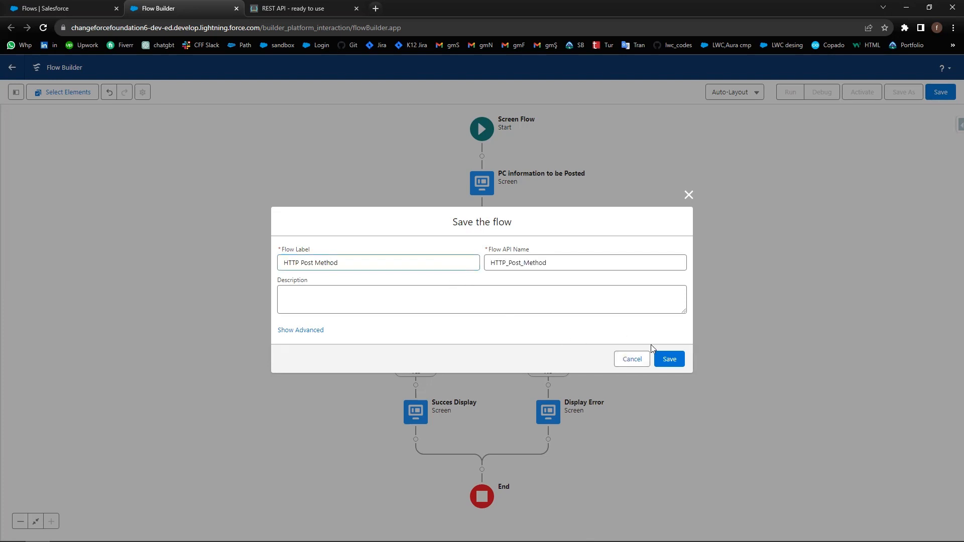
pyautogui.click(673, 360)
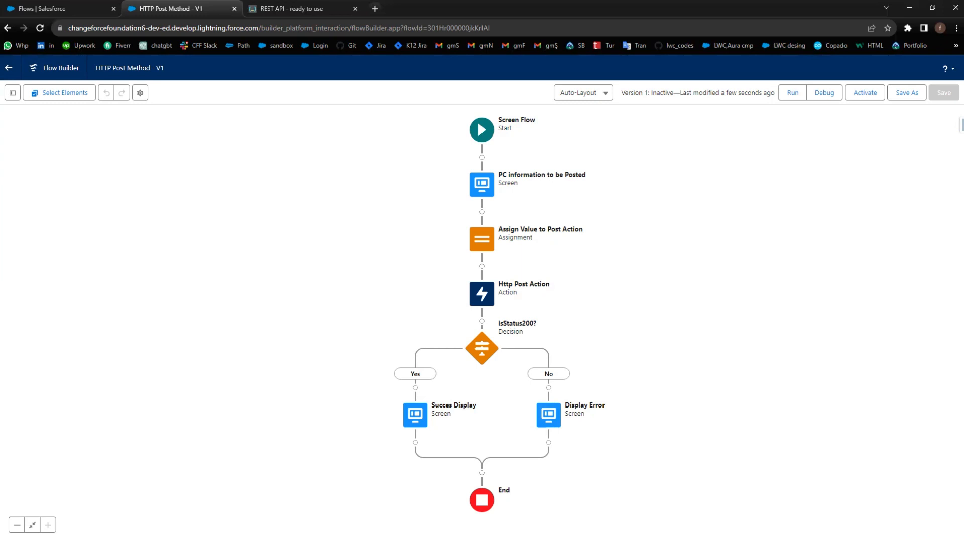
# Step: Run the flow and enter "Apple Mackbook Pro 16_Test" as the Pc Name and "Intel Core i9" as the CPU Model
pyautogui.click(794, 95)
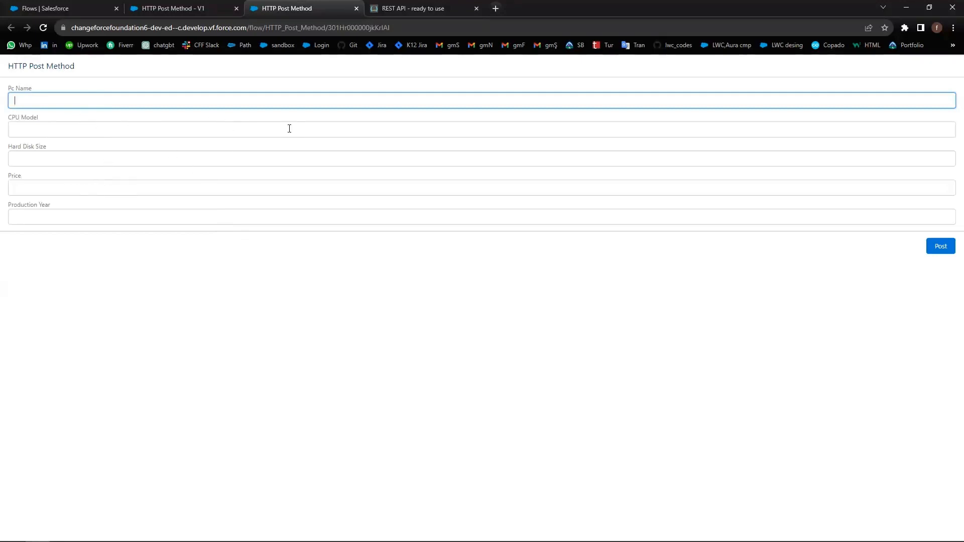
pyautogui.write('Apple')
pyautogui.write('Mackbook Pro 16_')
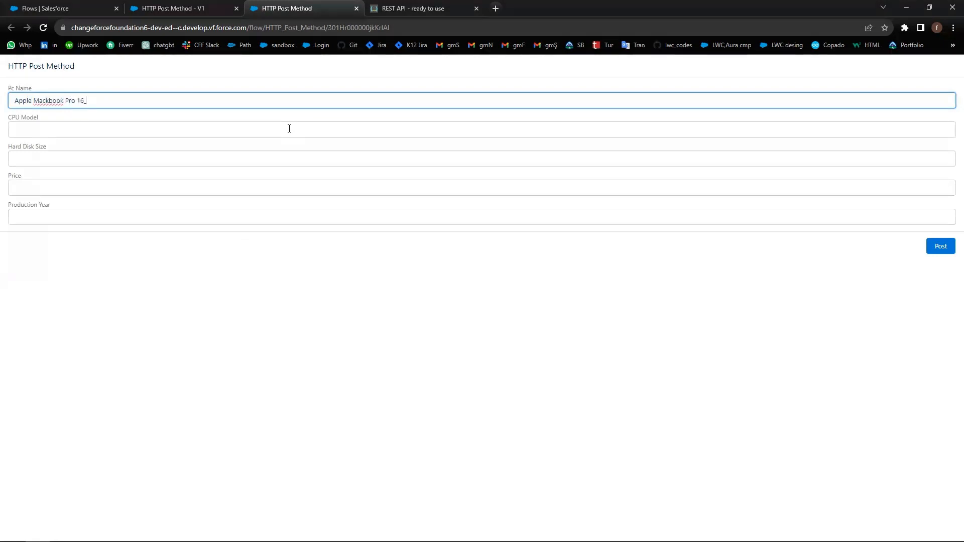
pyautogui.write('Test')
pyautogui.click(22, 129)
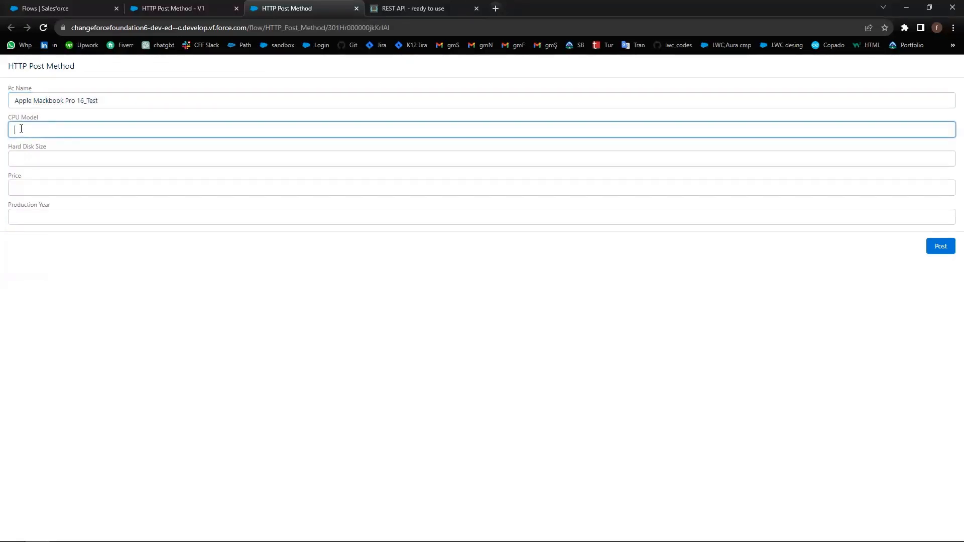
pyautogui.write('Intel Core i9')
# Step: Set the Hard Disk Size to 1 TB, the Price to 1,500 and the Production Year to 2023, and post the form
pyautogui.click(20, 158)
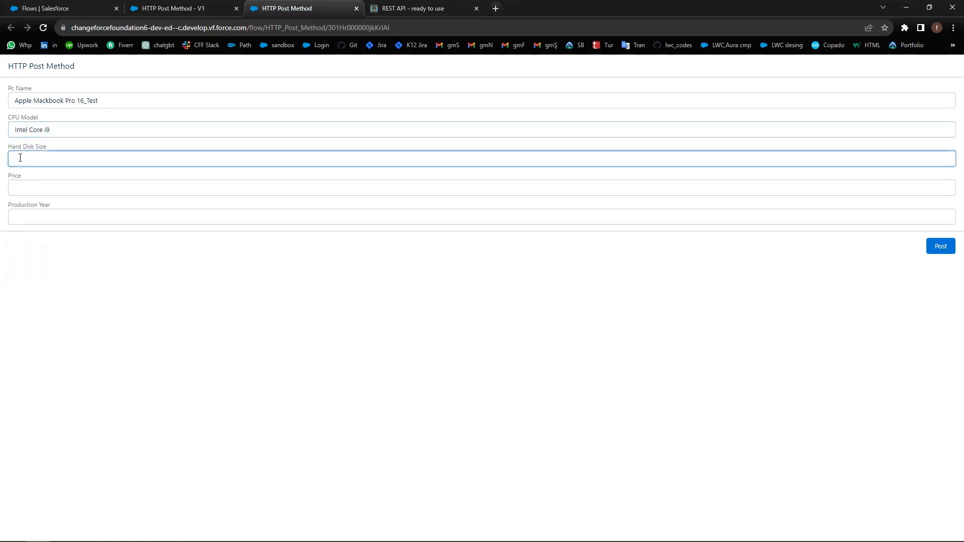
pyautogui.write('1 TB')
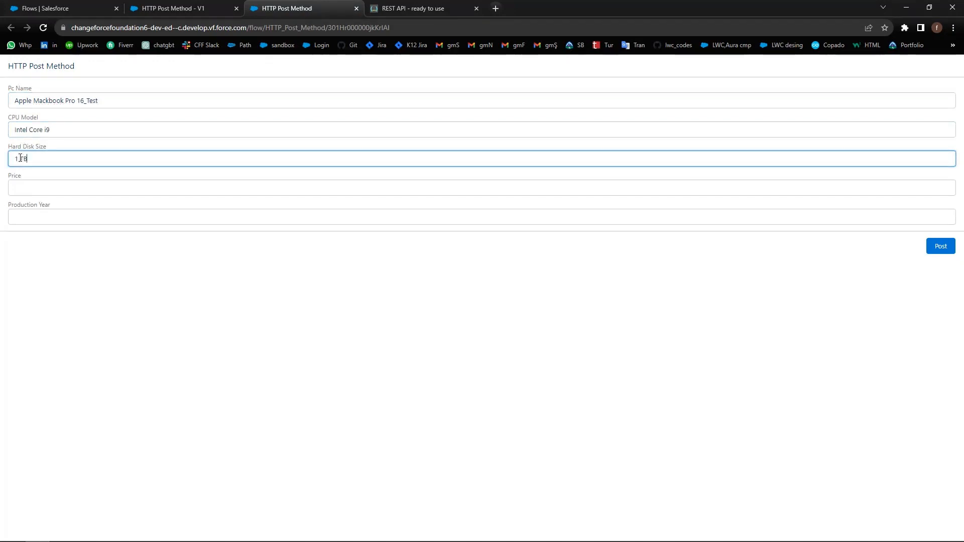
pyautogui.click(35, 188)
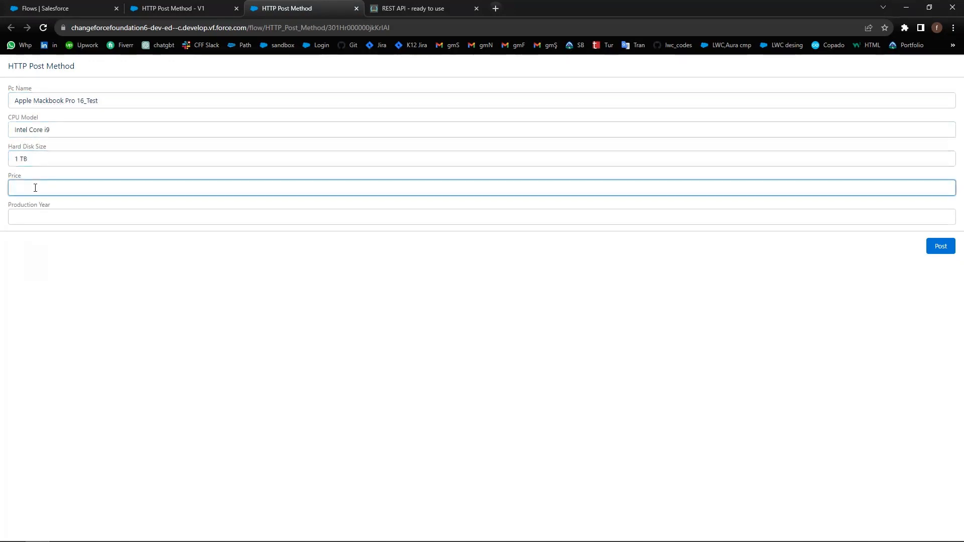
pyautogui.write('1,5')
pyautogui.write('00')
pyautogui.click(38, 215)
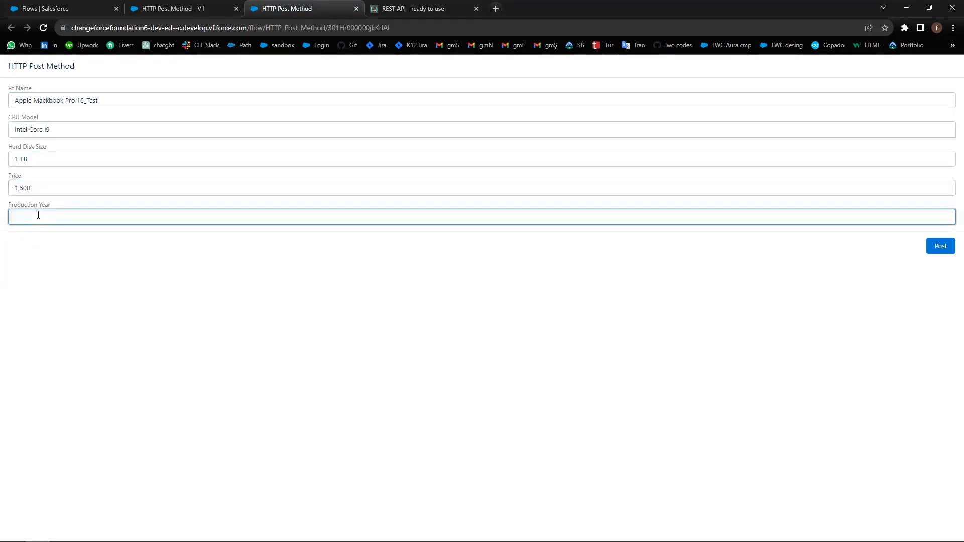
pyautogui.write('2023')
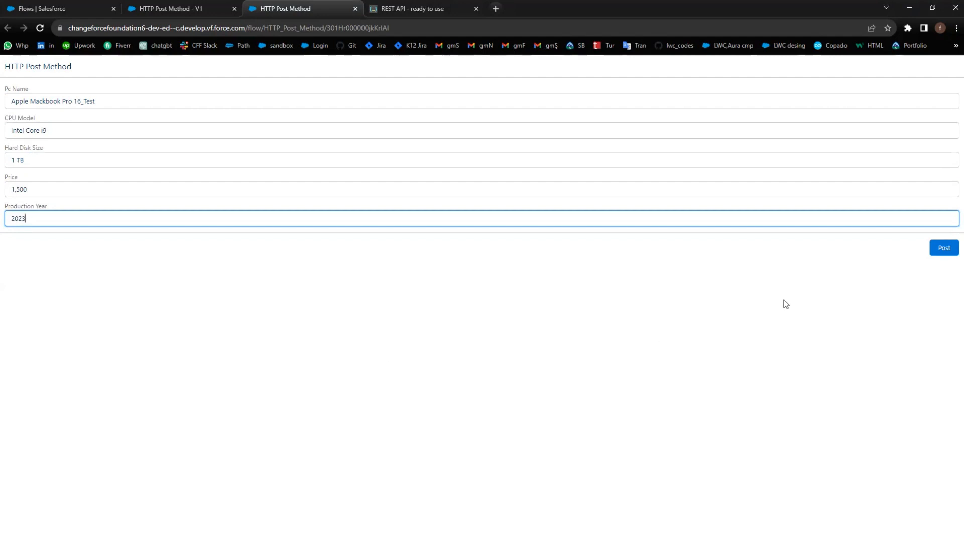
pyautogui.click(943, 249)
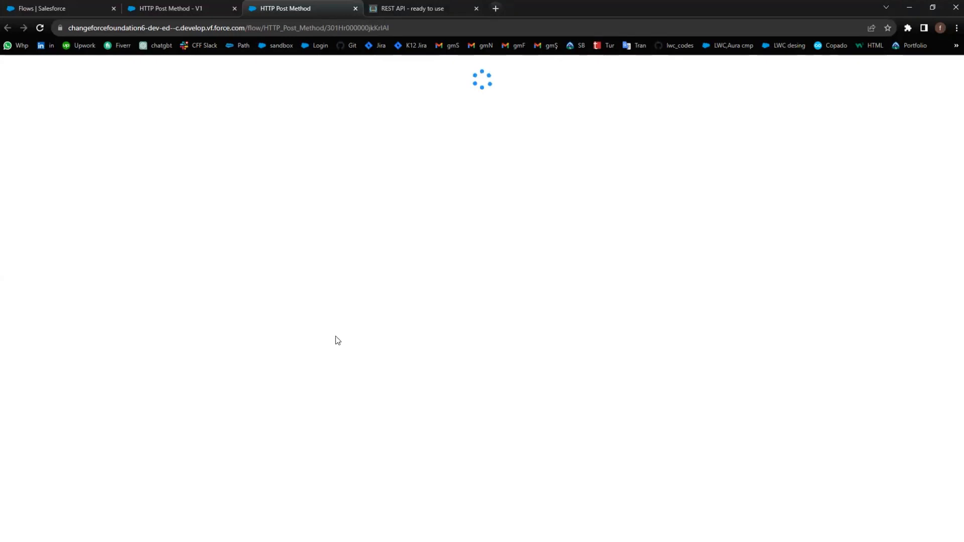